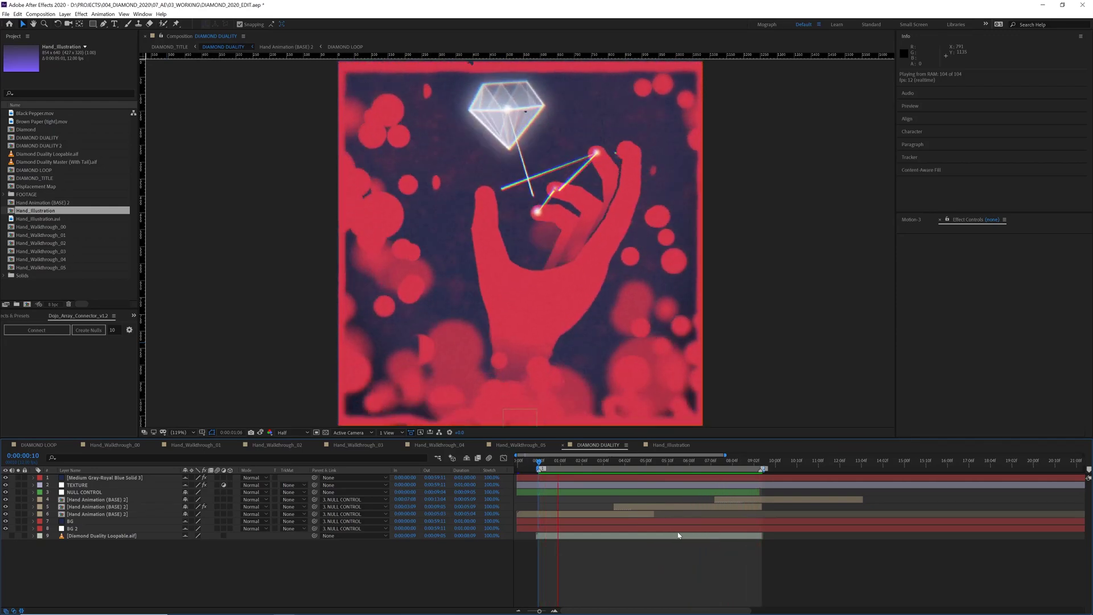
Check the start of Hand_Illustration, then return to DIAMOND DUALITY and play its preview.
click(669, 445)
click(524, 462)
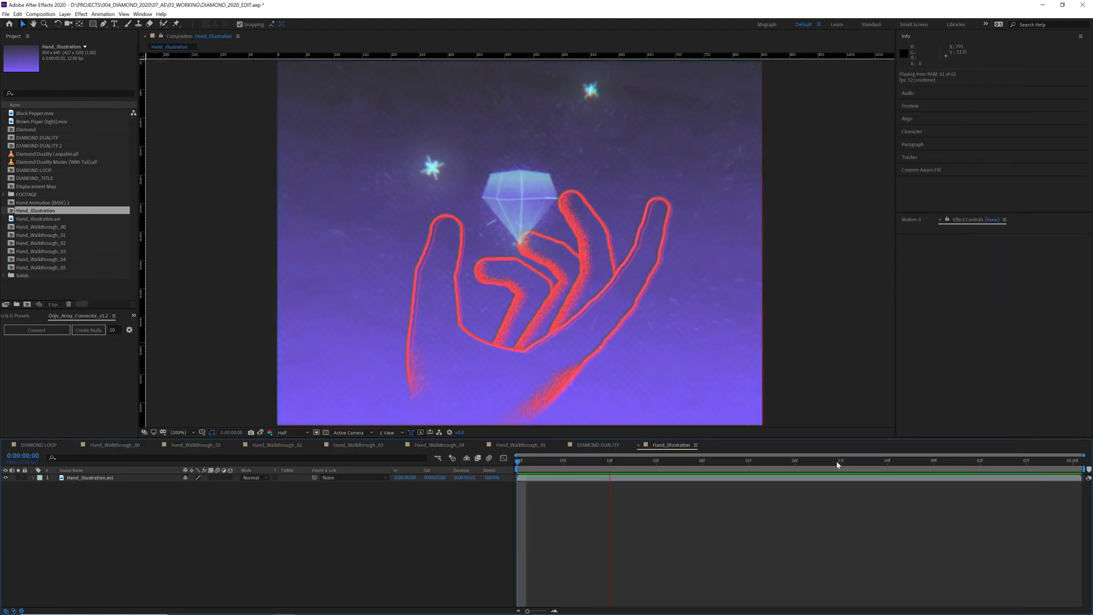
click(595, 446)
key(space)
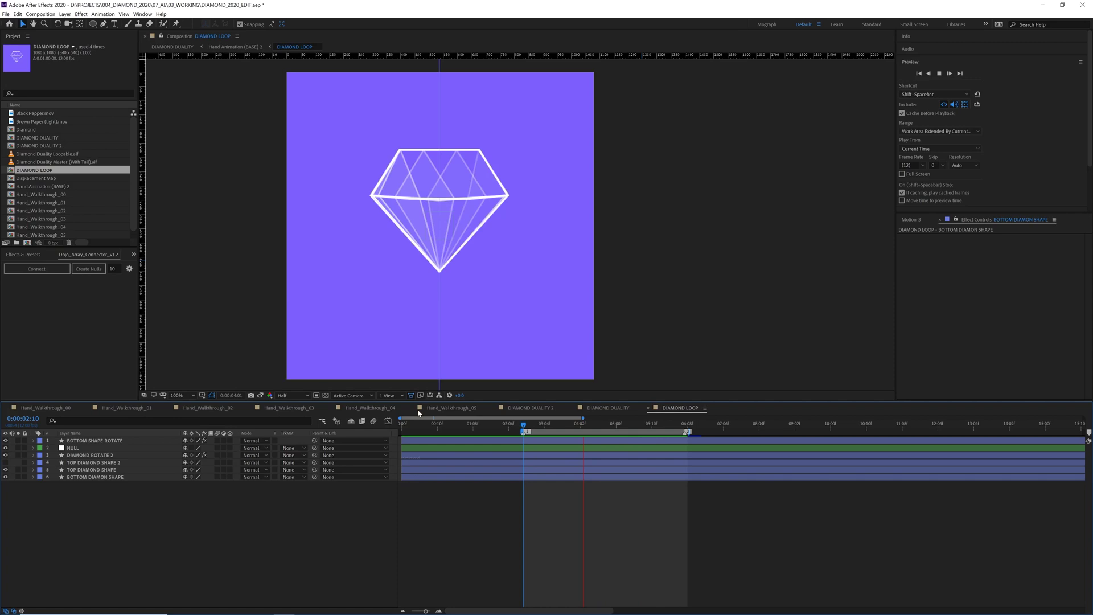
Start the work area at 0:00, reshape then undo the top diamond path, and scrub the echo.
click(533, 428)
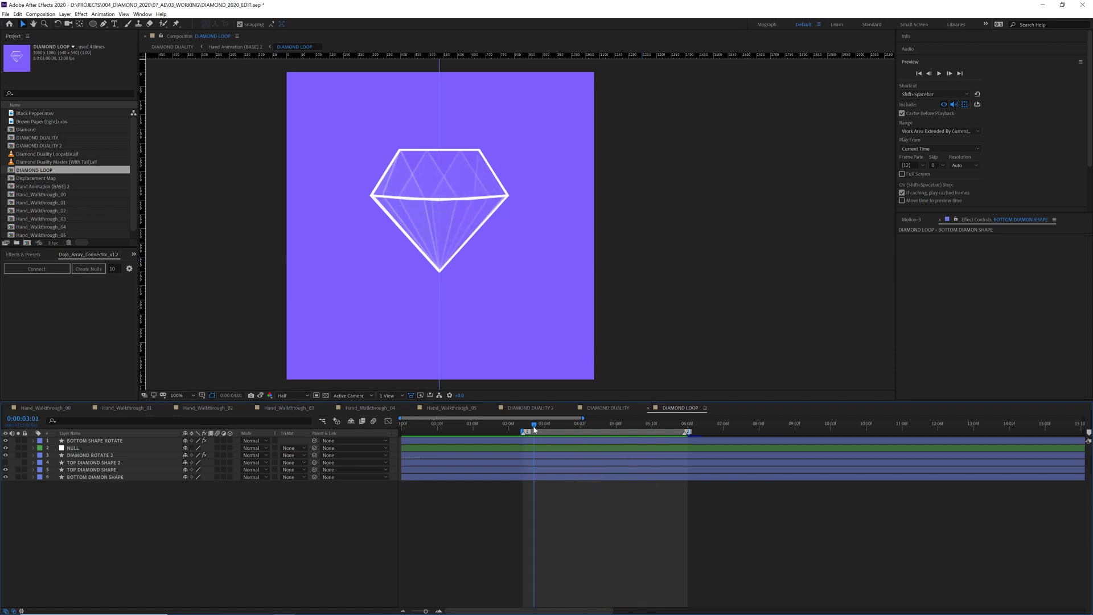
drag(534, 431, 369, 436)
click(409, 428)
double_click(433, 229)
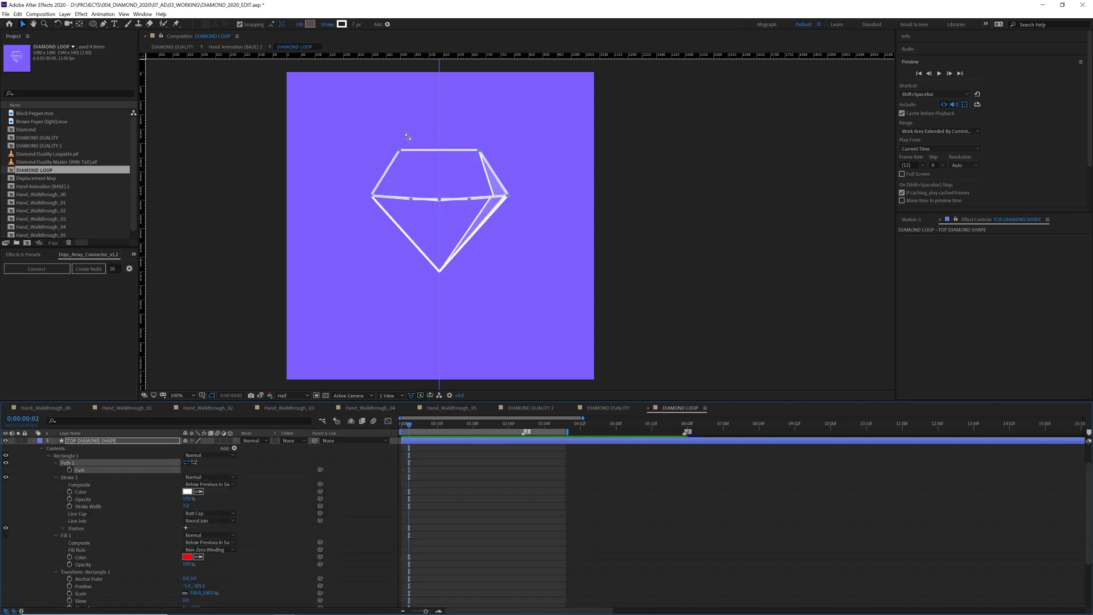
drag(390, 137, 409, 162)
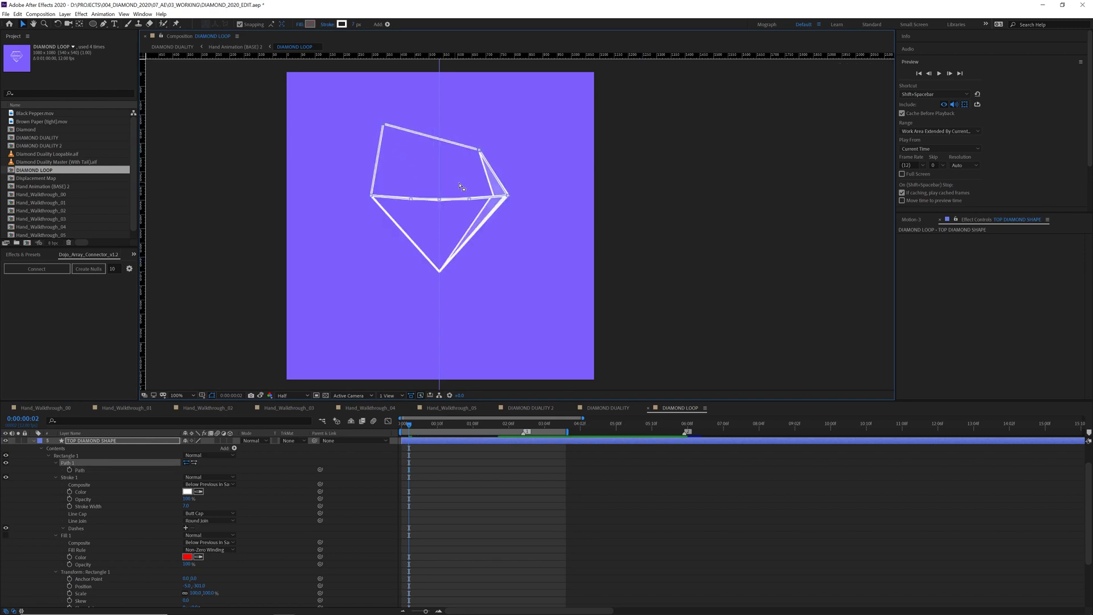
key(ctrl+z)
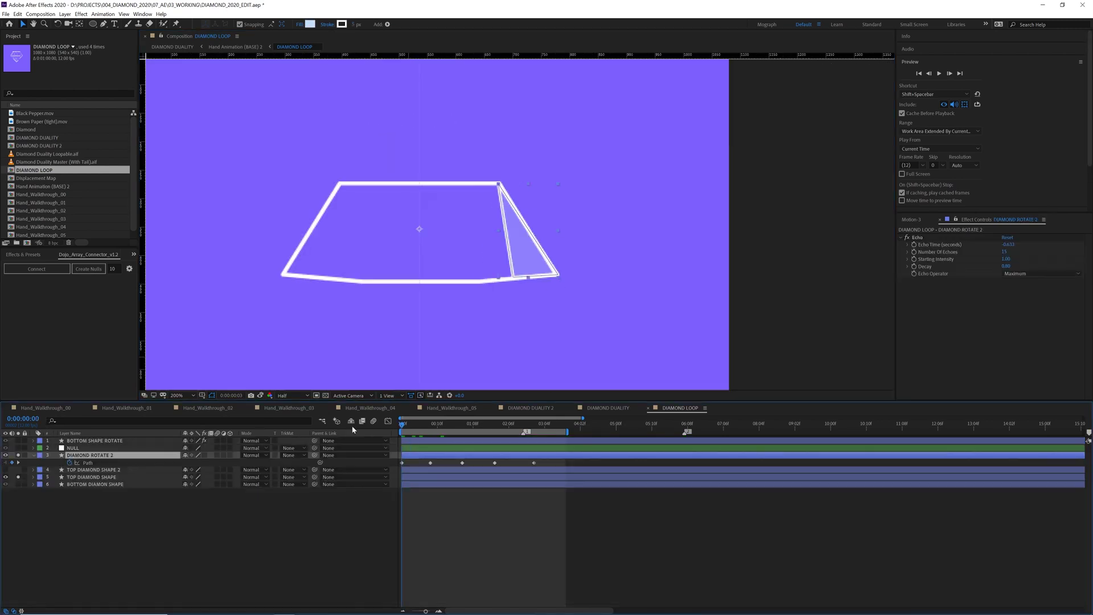
drag(403, 426, 495, 429)
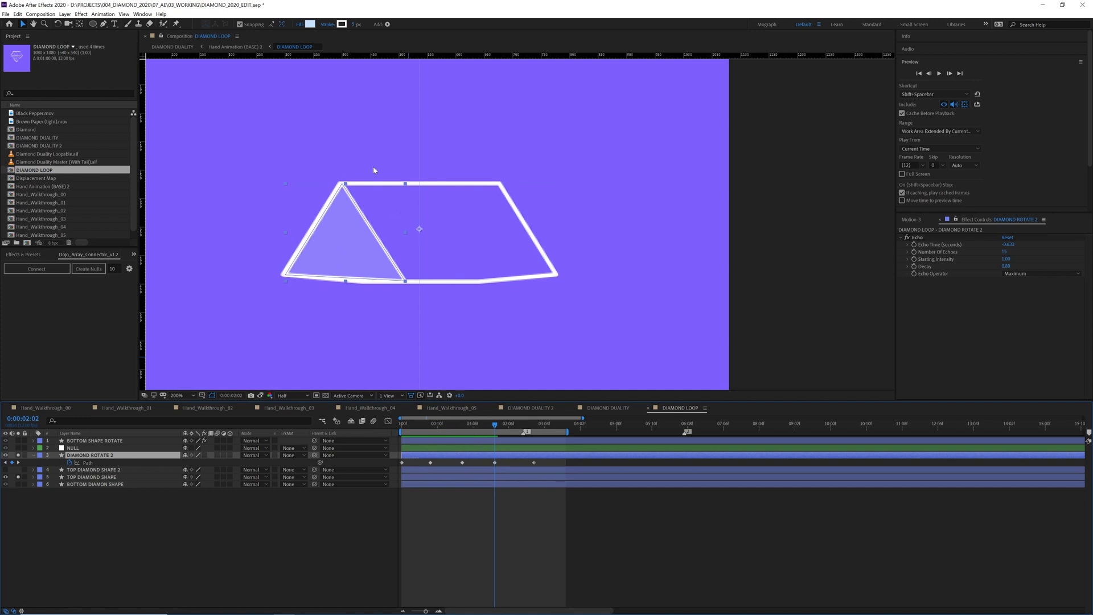
drag(502, 426, 422, 437)
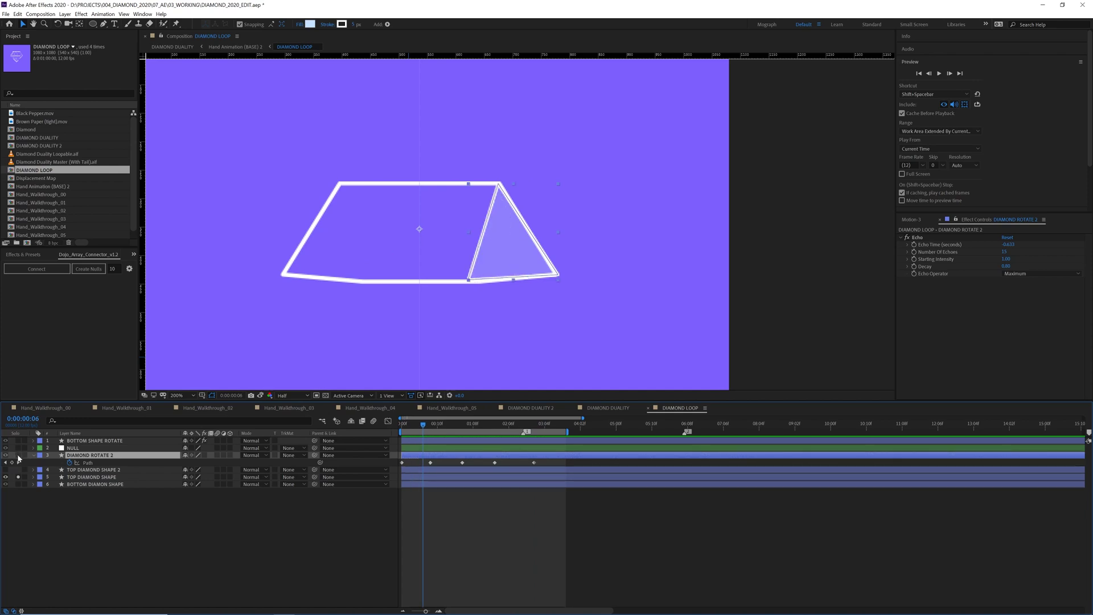
Unsolo DIAMOND ROTATE 2 and TOP DIAMOND SHAPE, scrub to 0:00:04:09, and preview the full diamond.
click(18, 455)
click(18, 477)
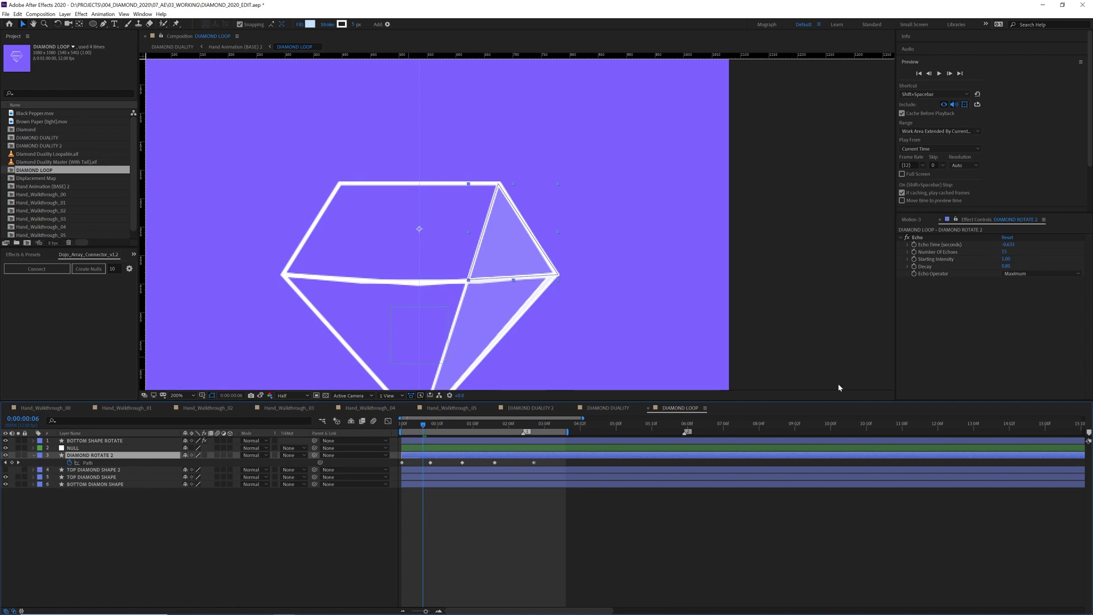
click(480, 424)
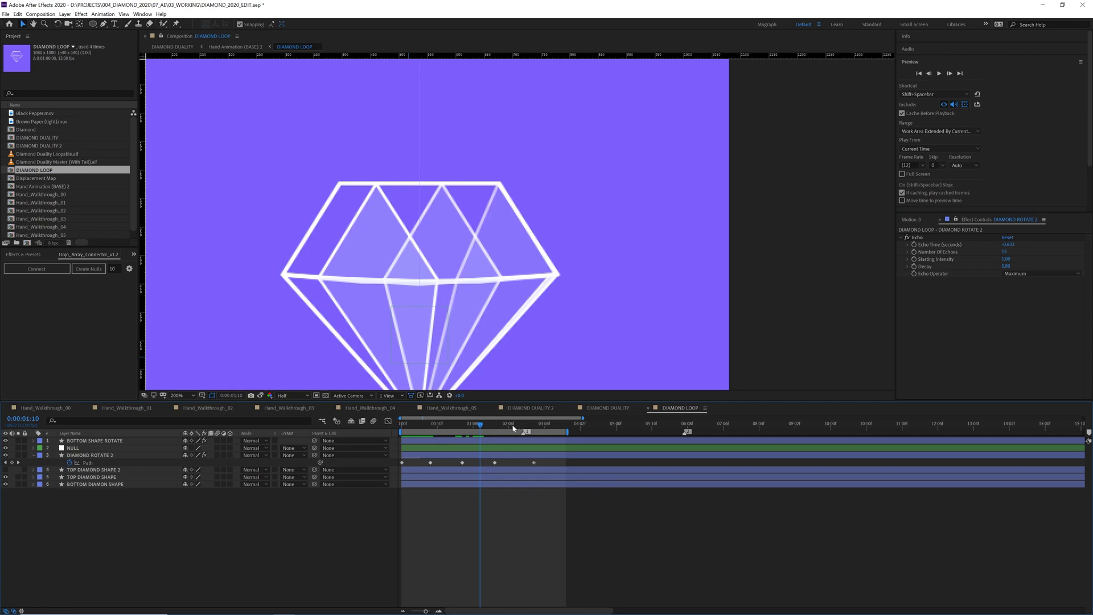
drag(512, 428, 677, 439)
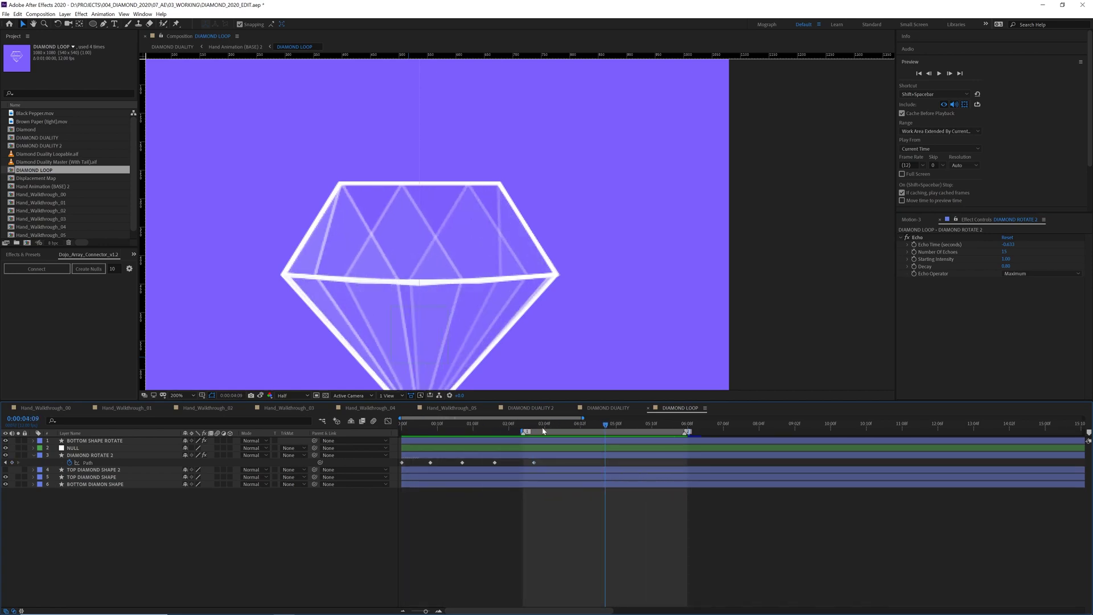
key(space)
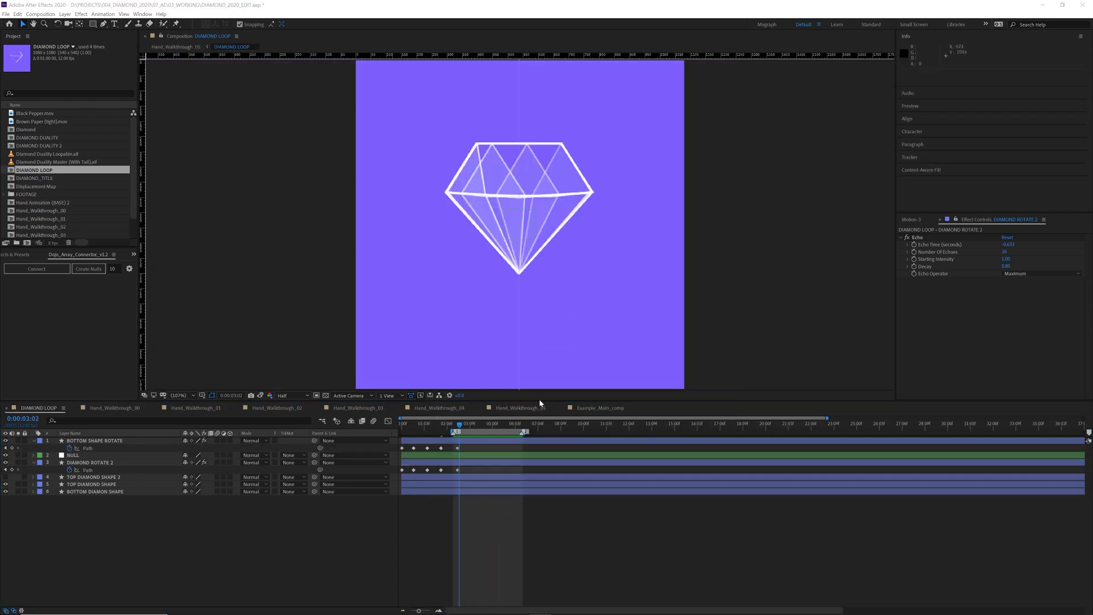
Trim DIAMOND LOOP to its work area, then go to the start of Example_Main_comp.
key(space)
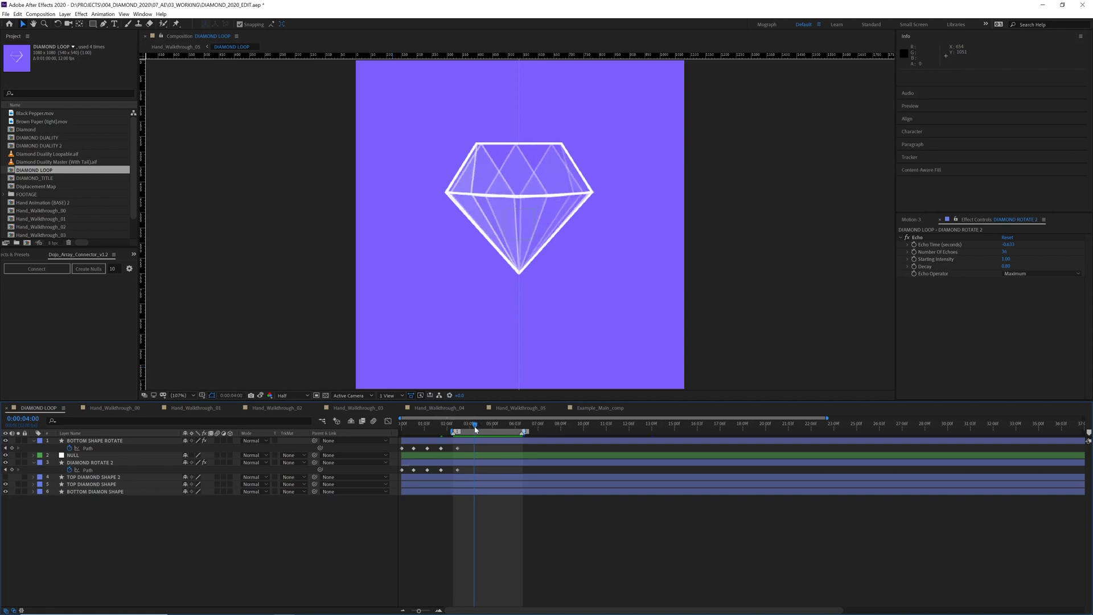
click(38, 11)
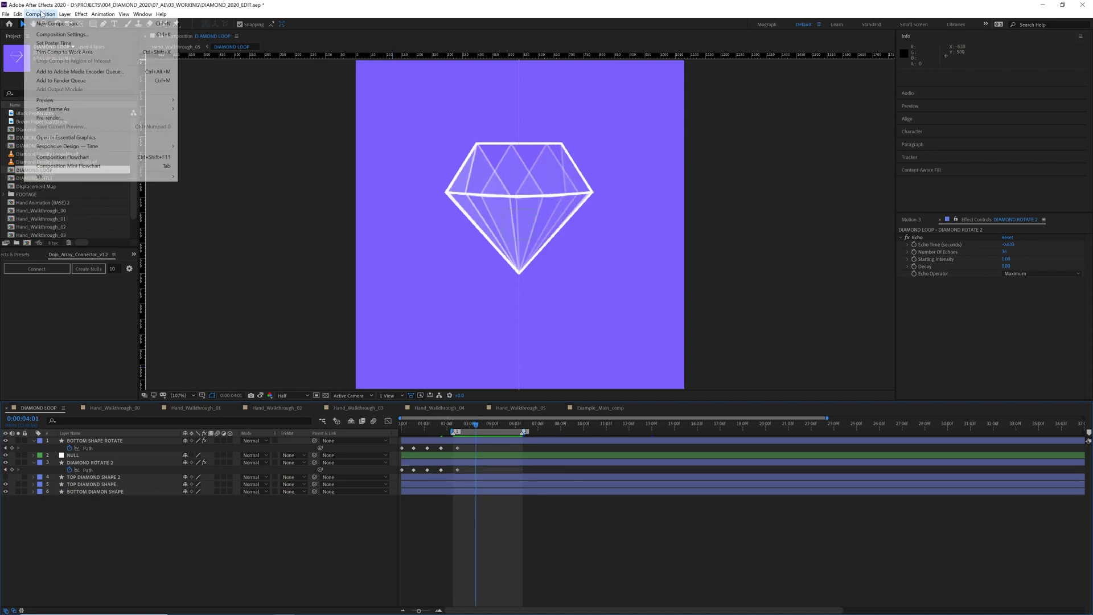
click(68, 53)
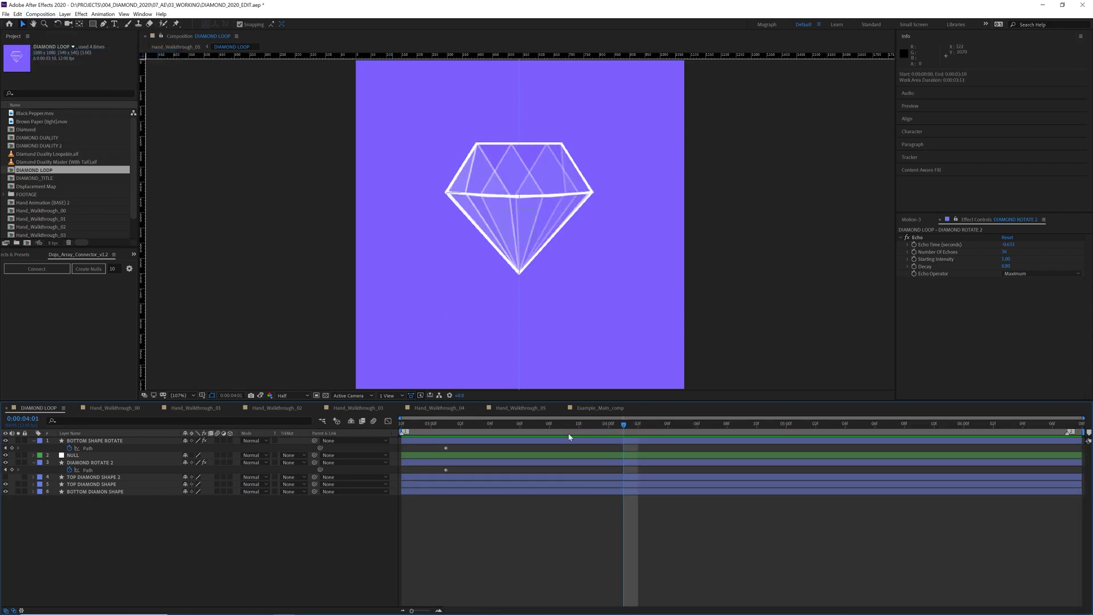
click(591, 408)
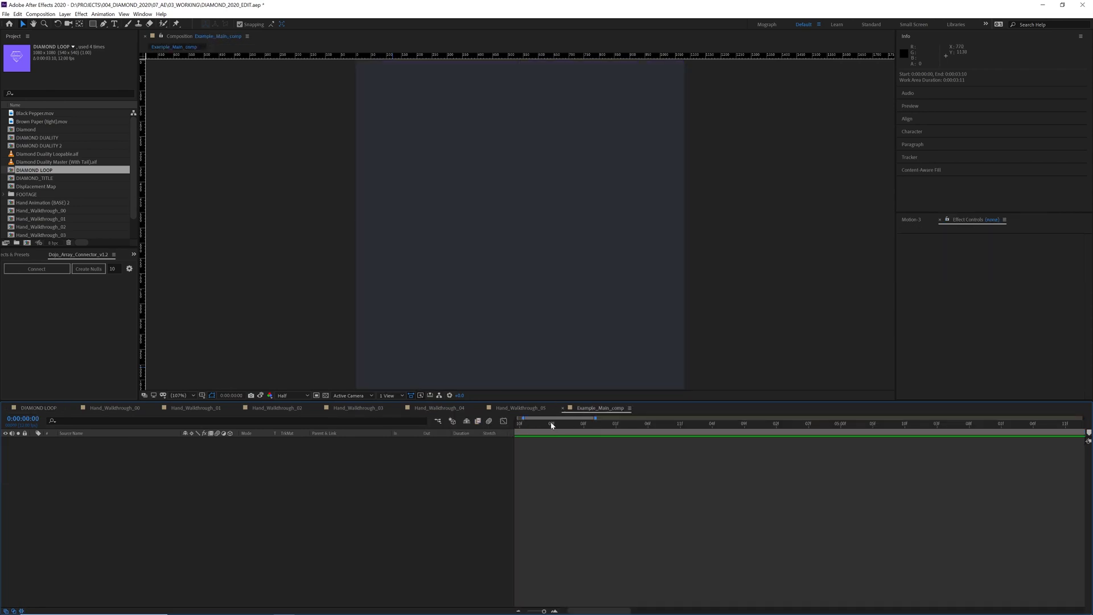
key(Home)
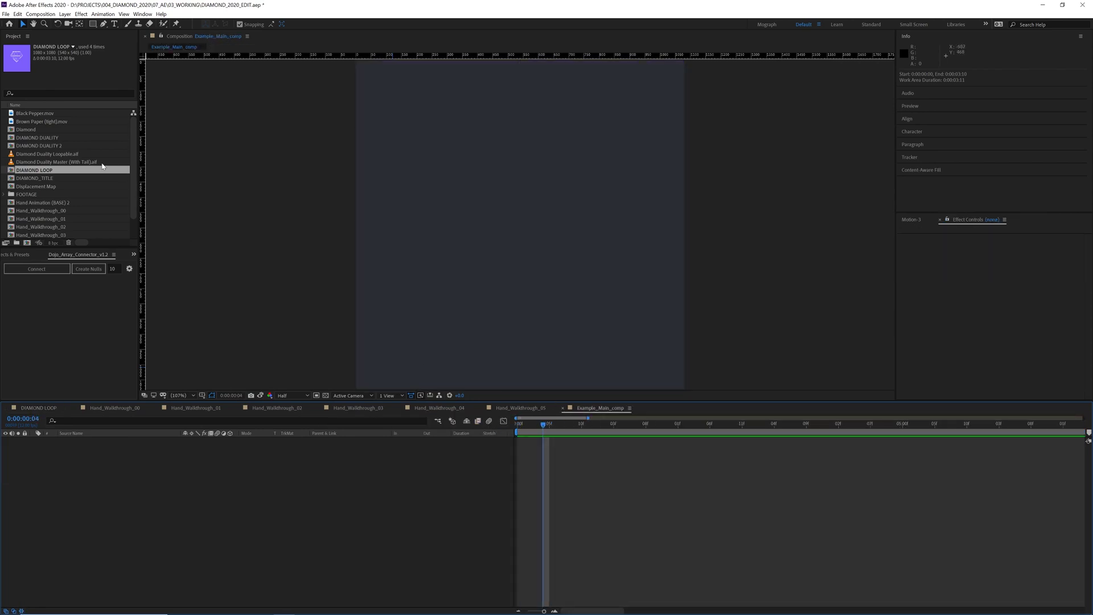
Add DIAMOND LOOP as a layer in Example_Main_comp and enable Time Remapping on it.
drag(62, 171, 520, 223)
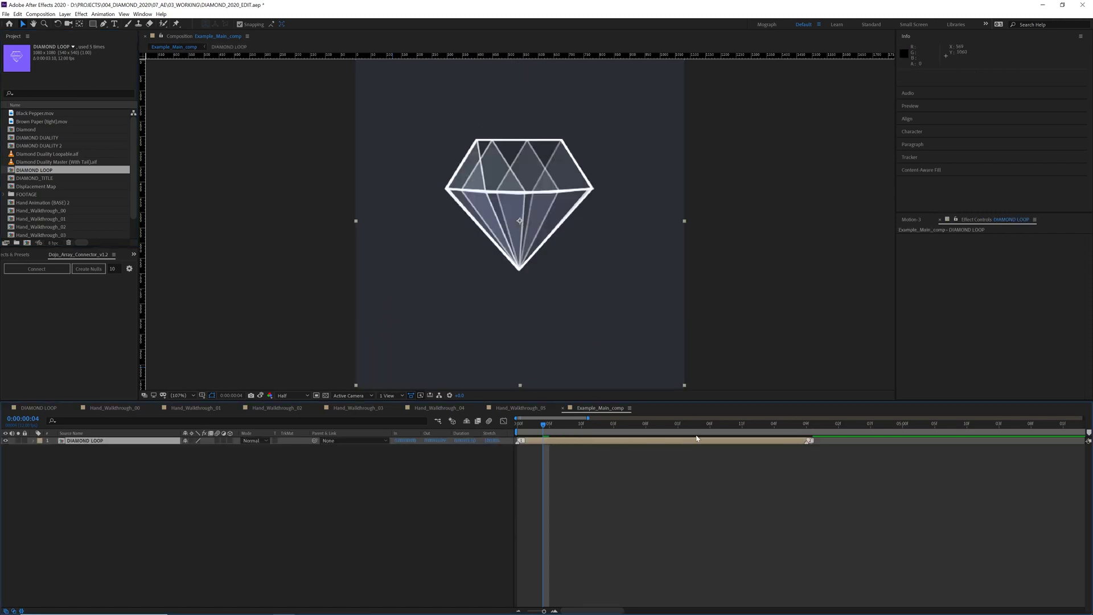
click(633, 424)
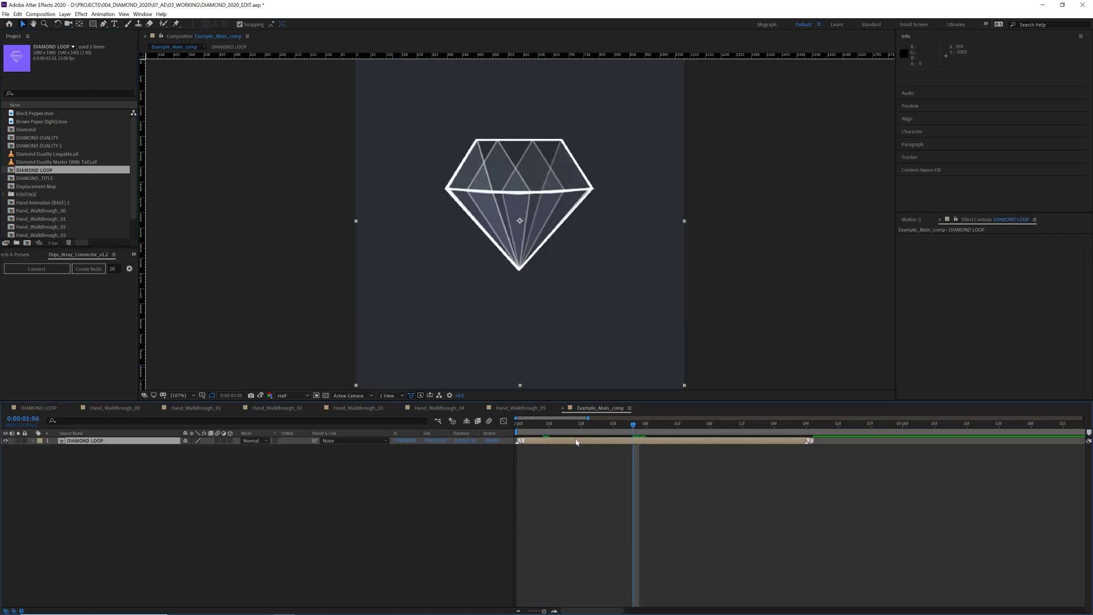
right_click(576, 440)
mouse_move(608, 269)
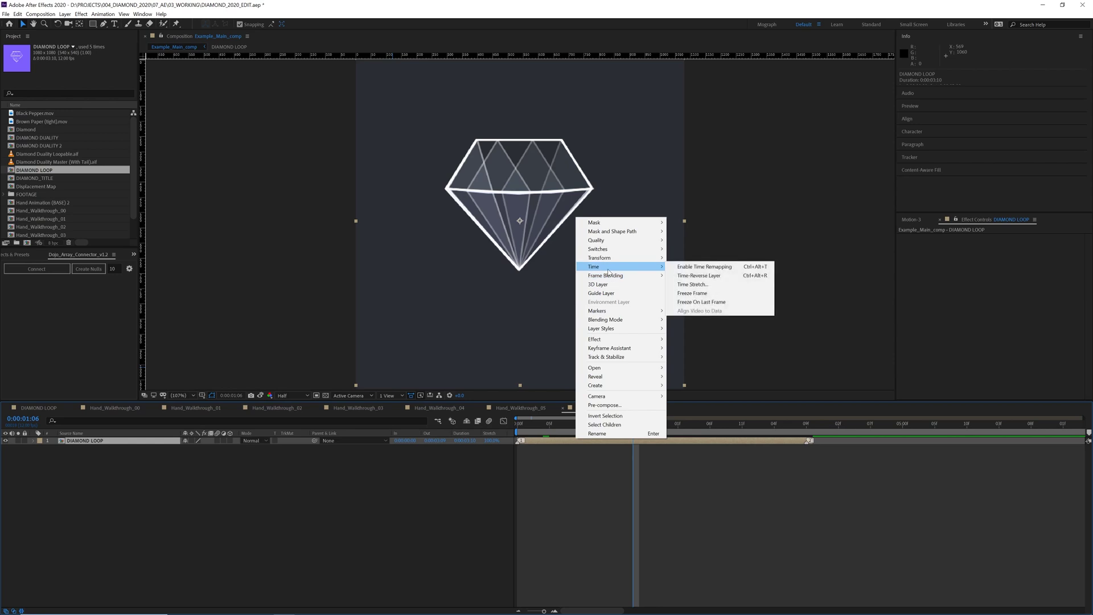
click(679, 268)
Add a Time Remap keyframe near 0:00:03:09 and delete the extra end keyframe.
drag(720, 424, 806, 427)
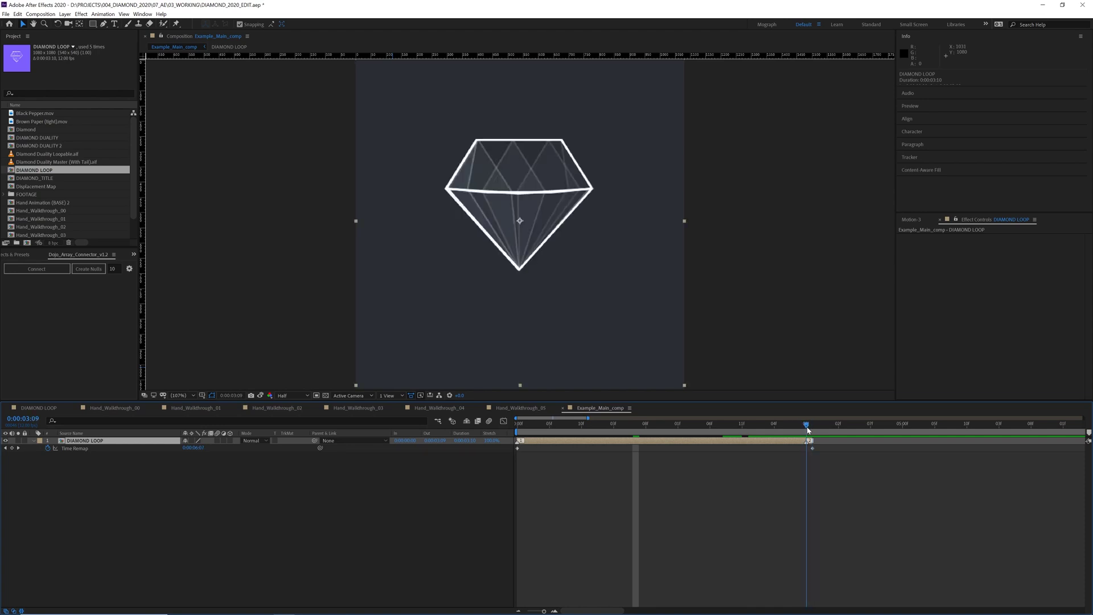
click(11, 448)
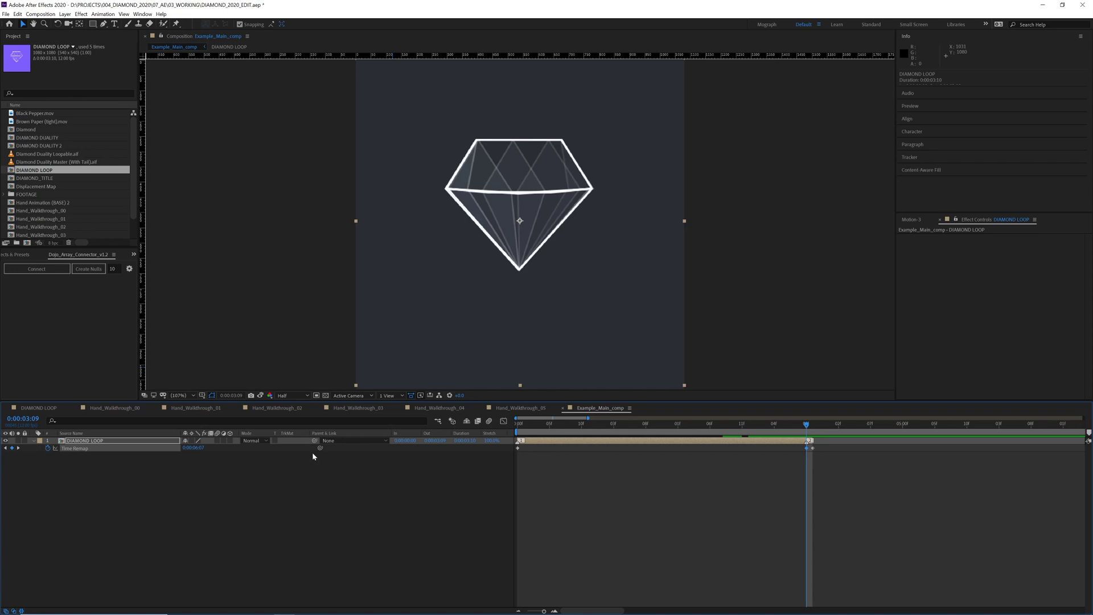
click(823, 455)
click(812, 448)
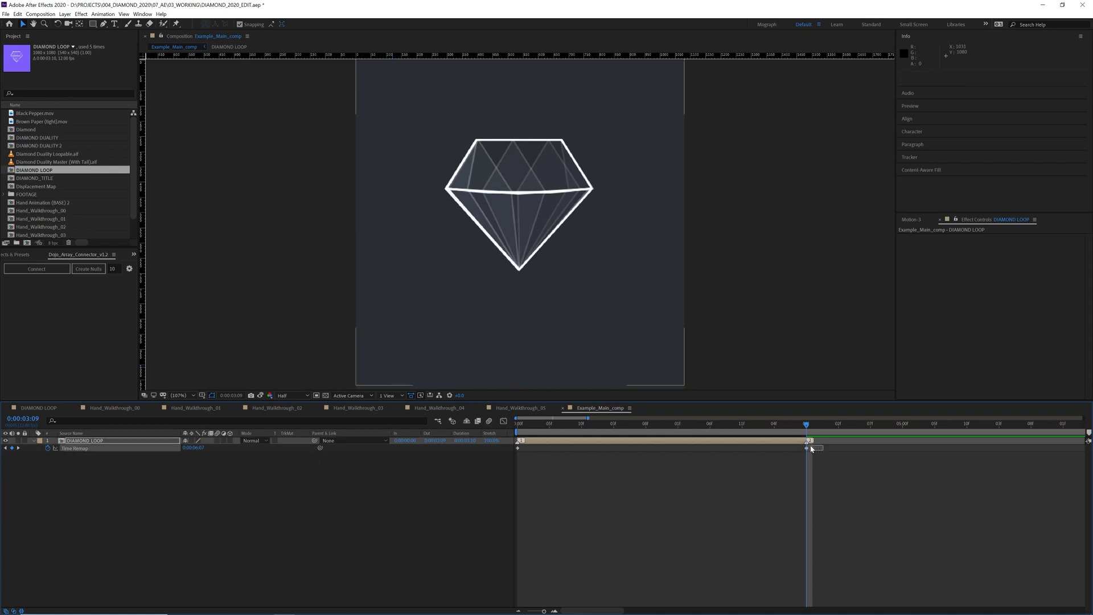
key(Delete)
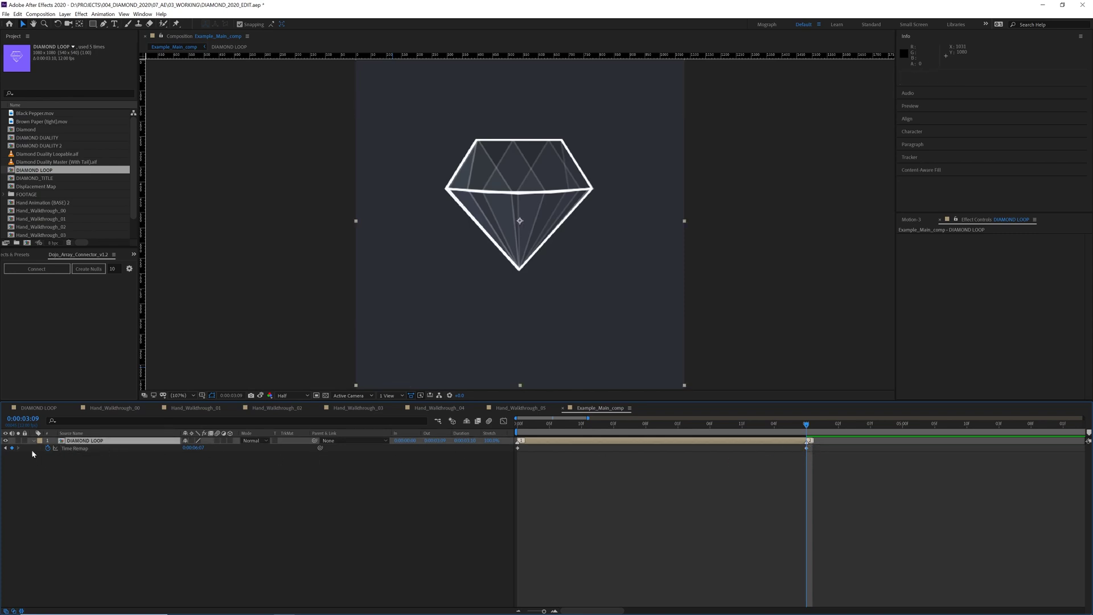
Add a loopOut() expression to the DIAMOND LOOP layer's Time Remap.
alt+click(48, 449)
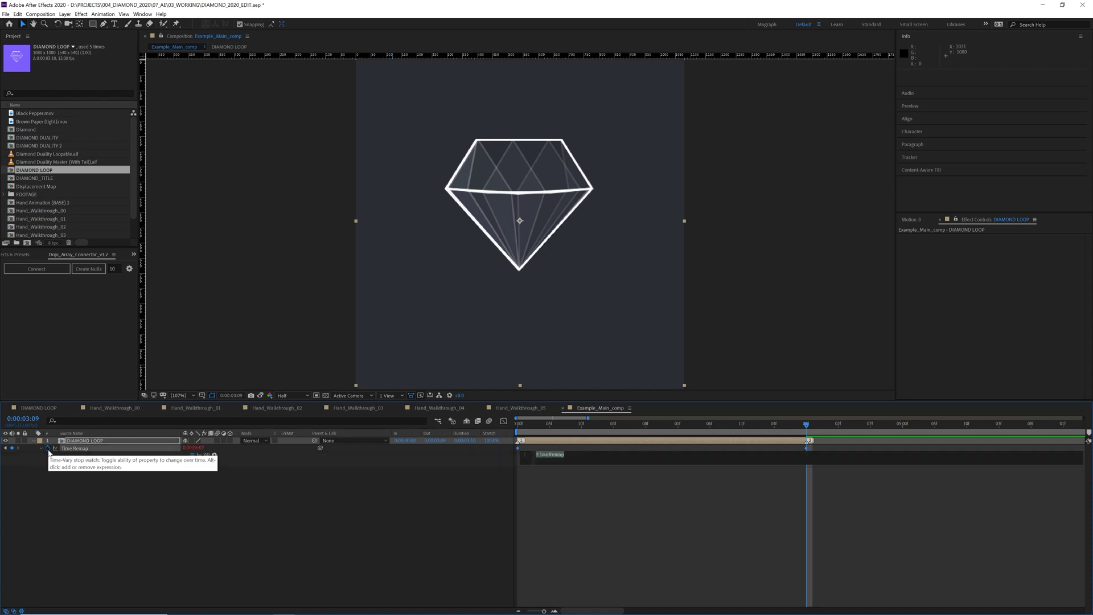
text(loo)
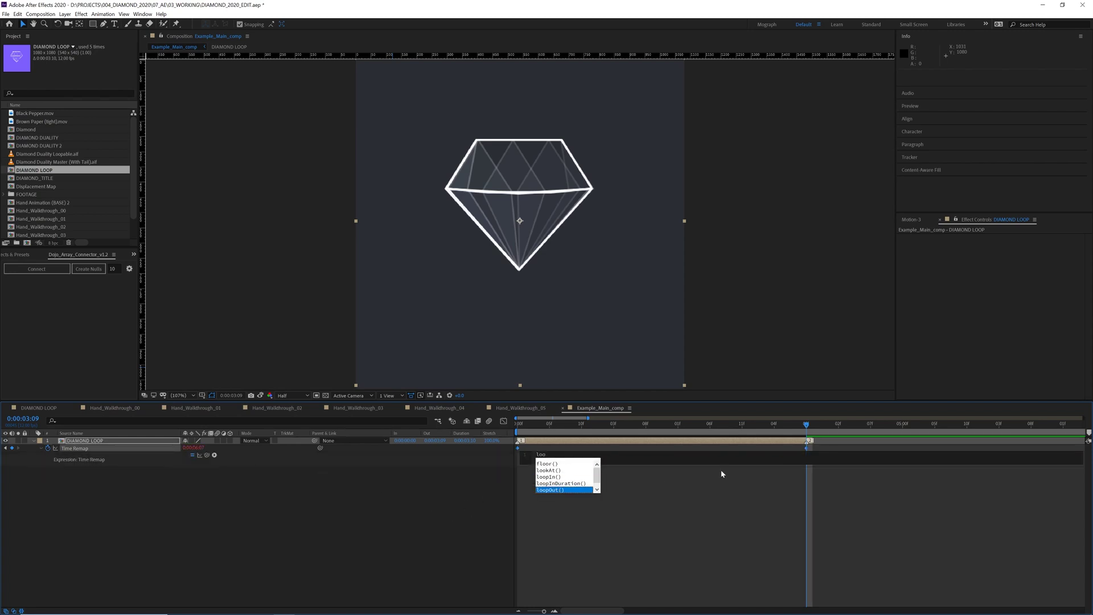
click(552, 490)
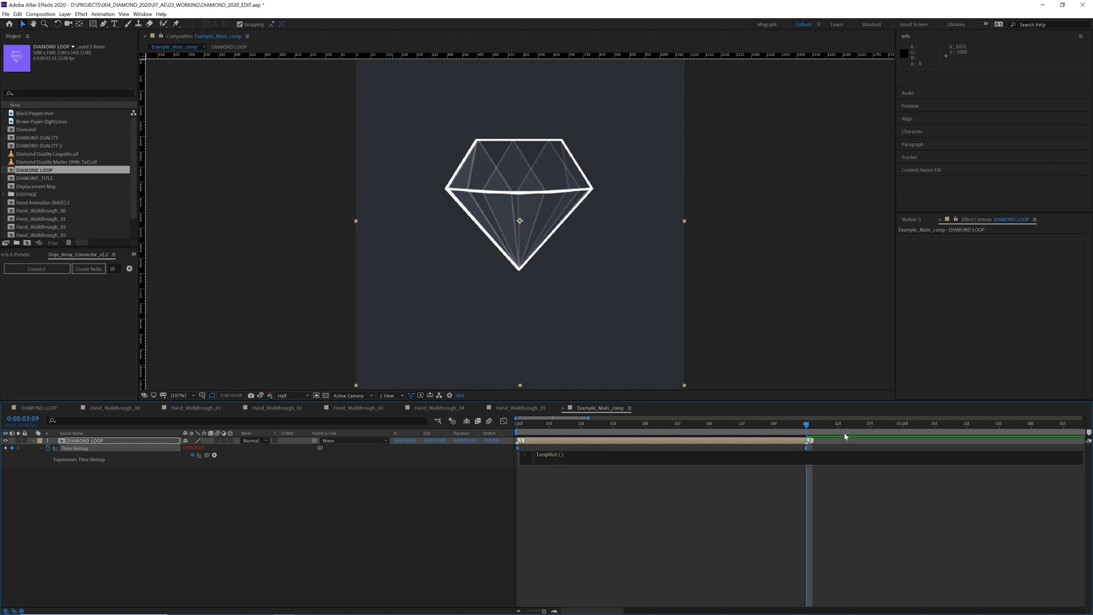
click(820, 438)
Extend the DIAMOND LOOP layer to end around 0:00:17:11 and scrub the repeating loop.
click(836, 436)
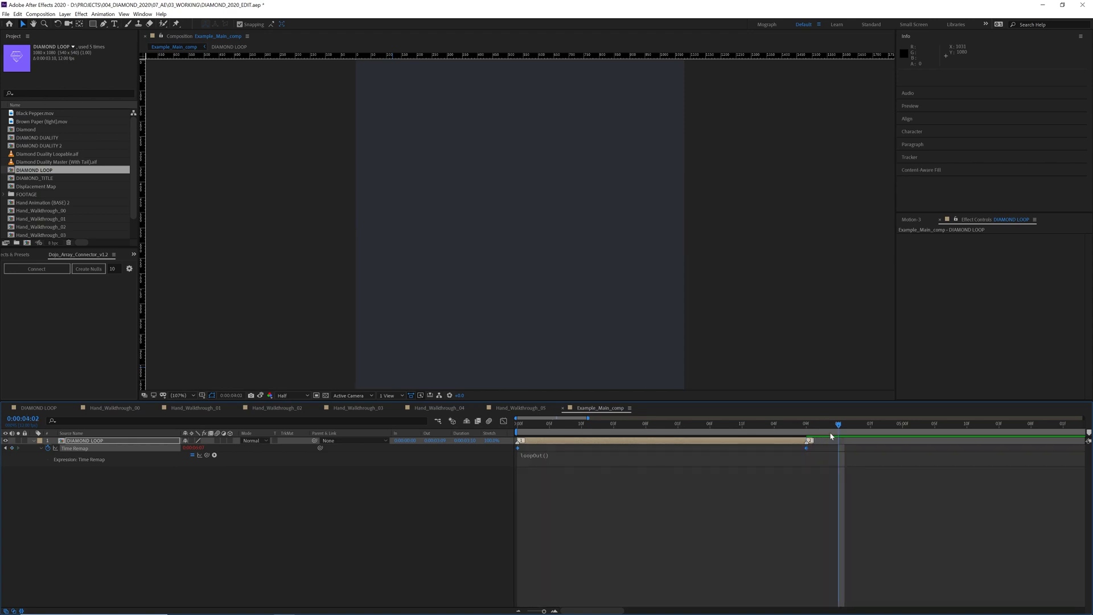
drag(847, 441, 909, 441)
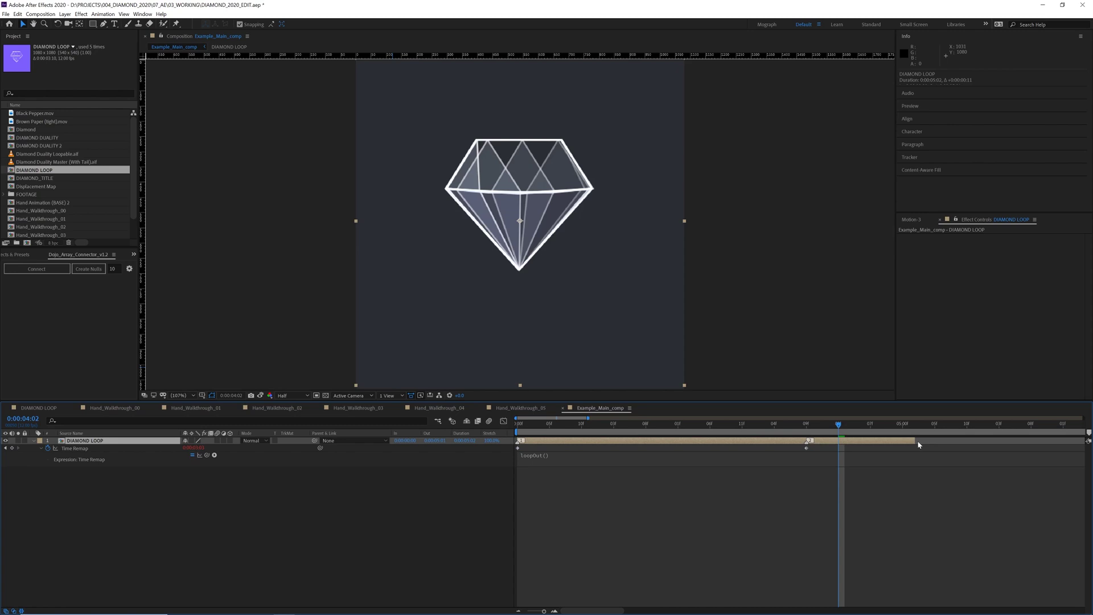
key(semicolon)
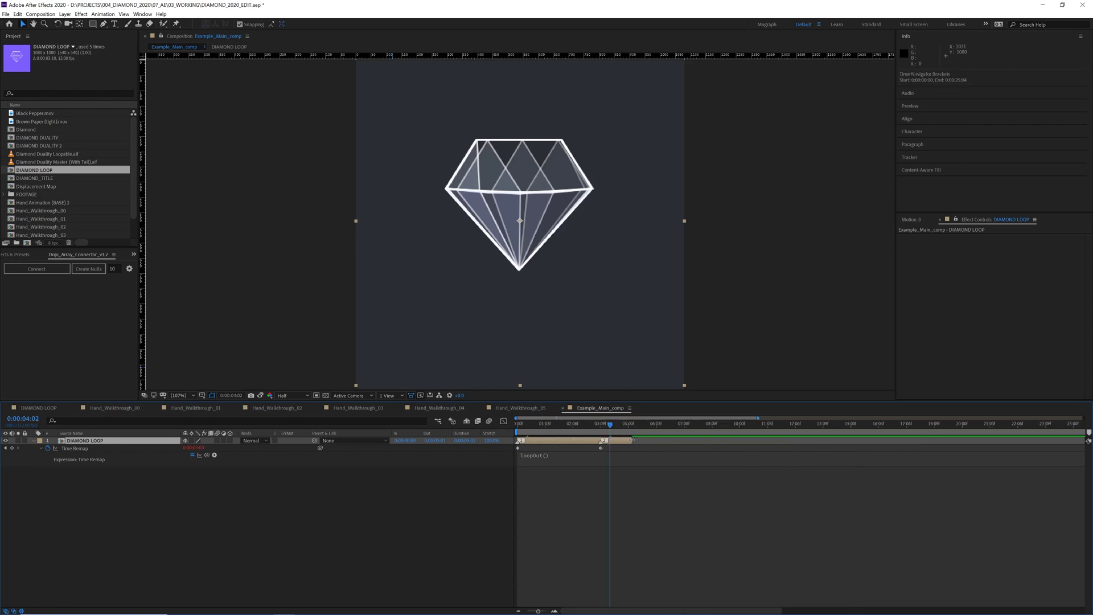
drag(632, 440, 931, 445)
drag(574, 425, 742, 450)
key(semicolon)
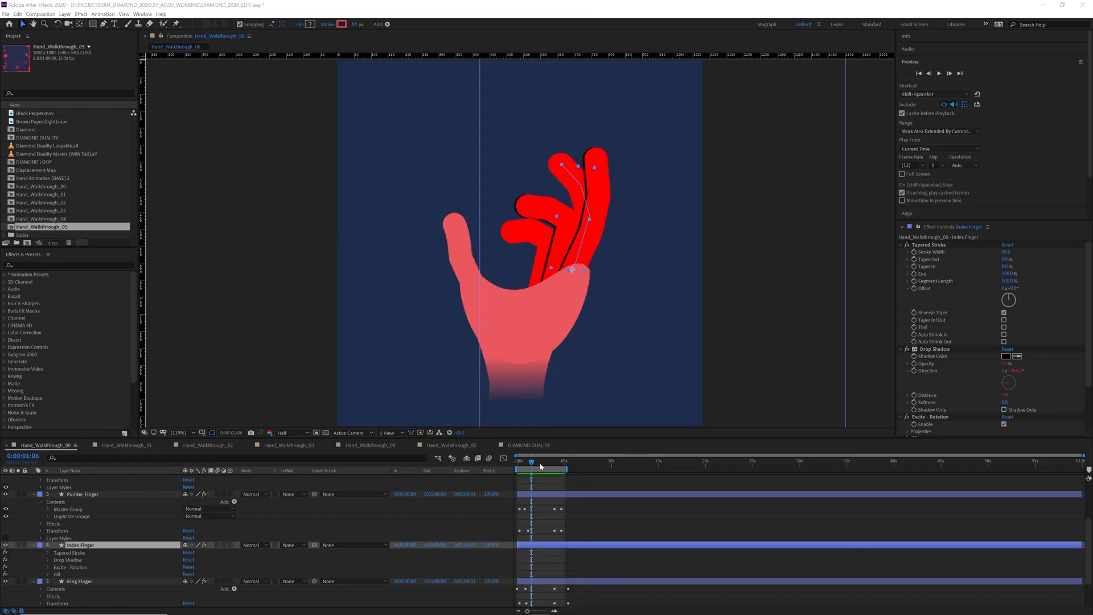
Browse the finger layers and drag the Palm path's lower-right vertex near the wrist.
drag(538, 465, 541, 465)
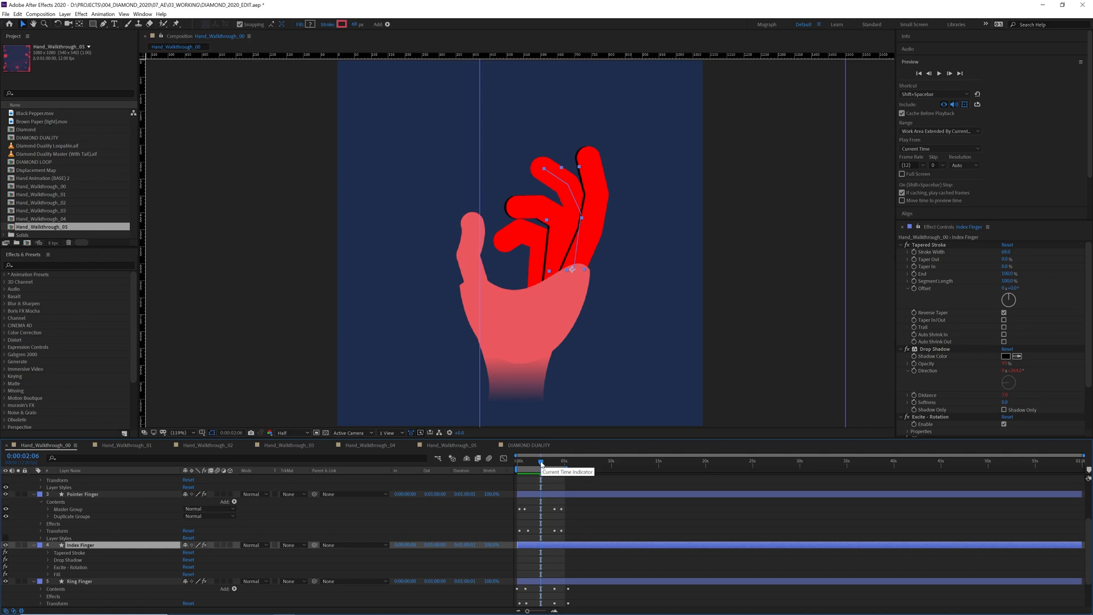
key(ctrl+Down)
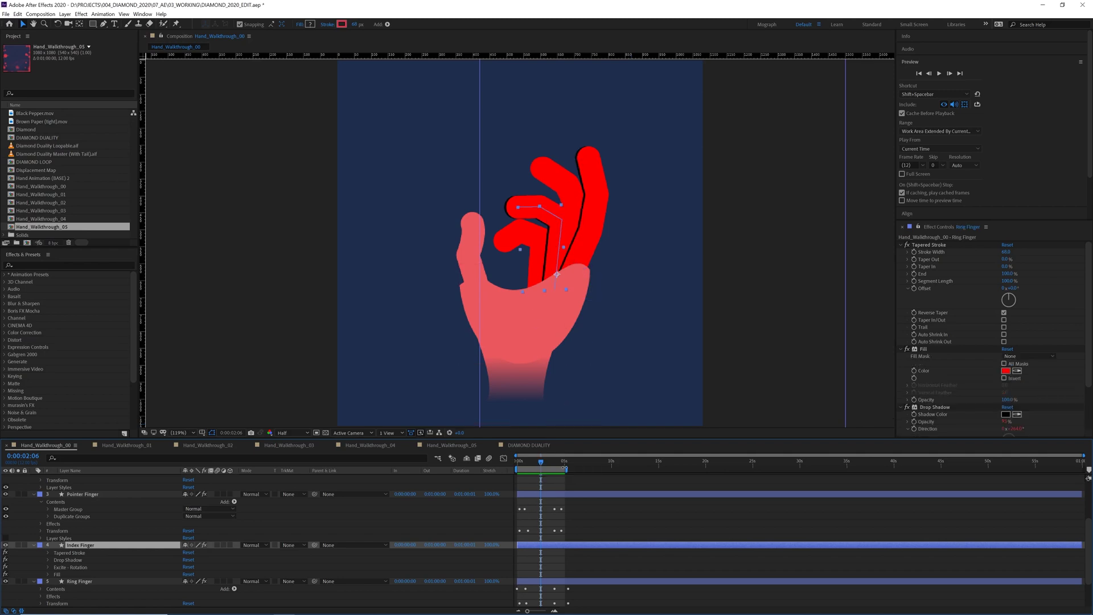
key(ctrl+Down)
key(ctrl+Up)
key(ctrl+Up)
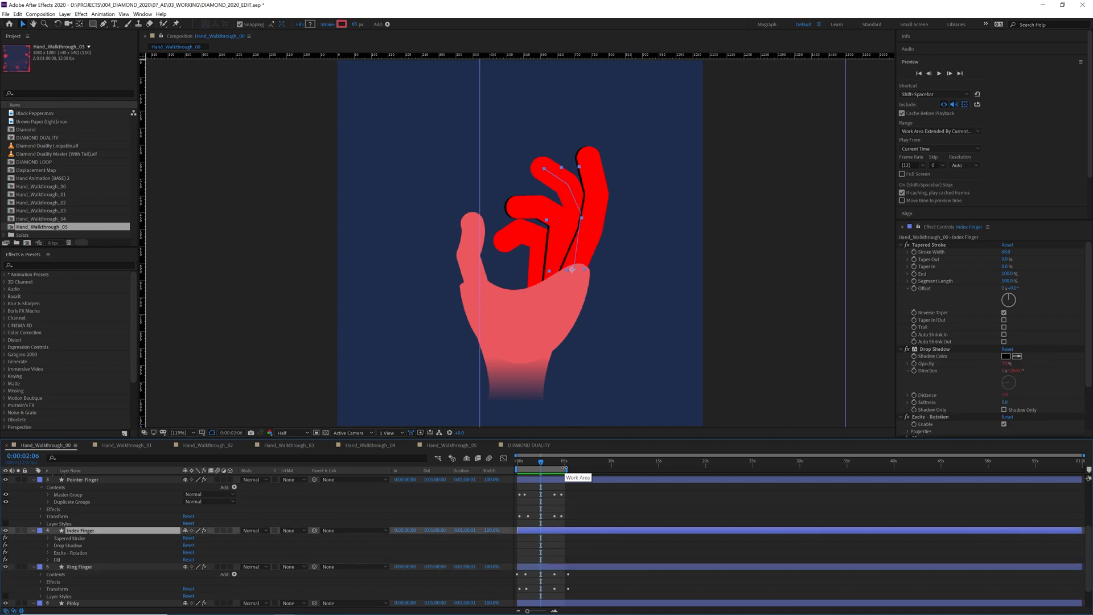
key(ctrl+Up)
key(ctrl+Up)
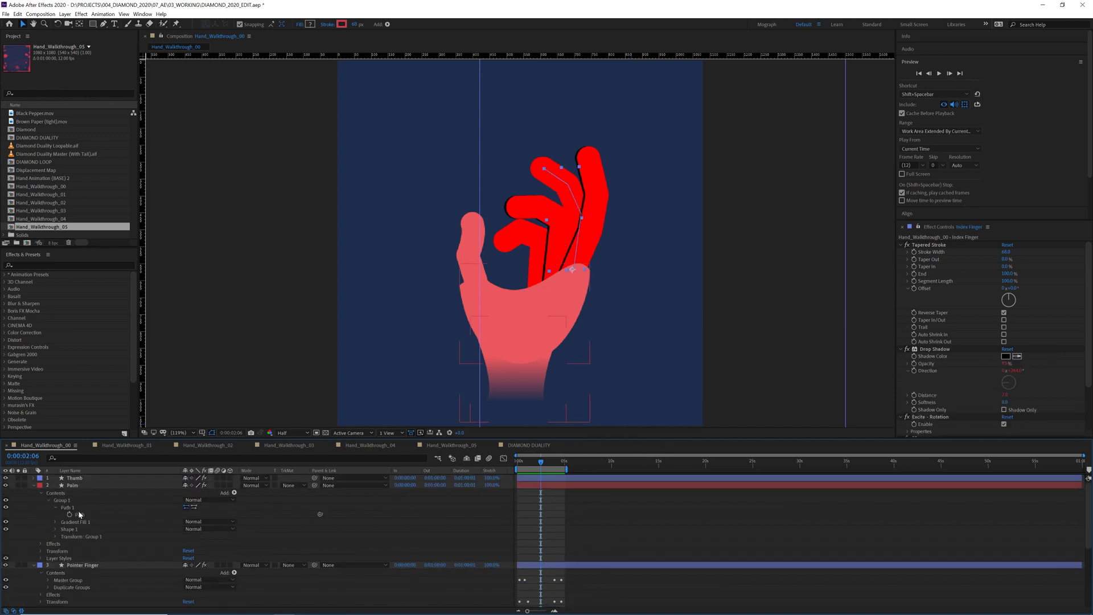
click(100, 515)
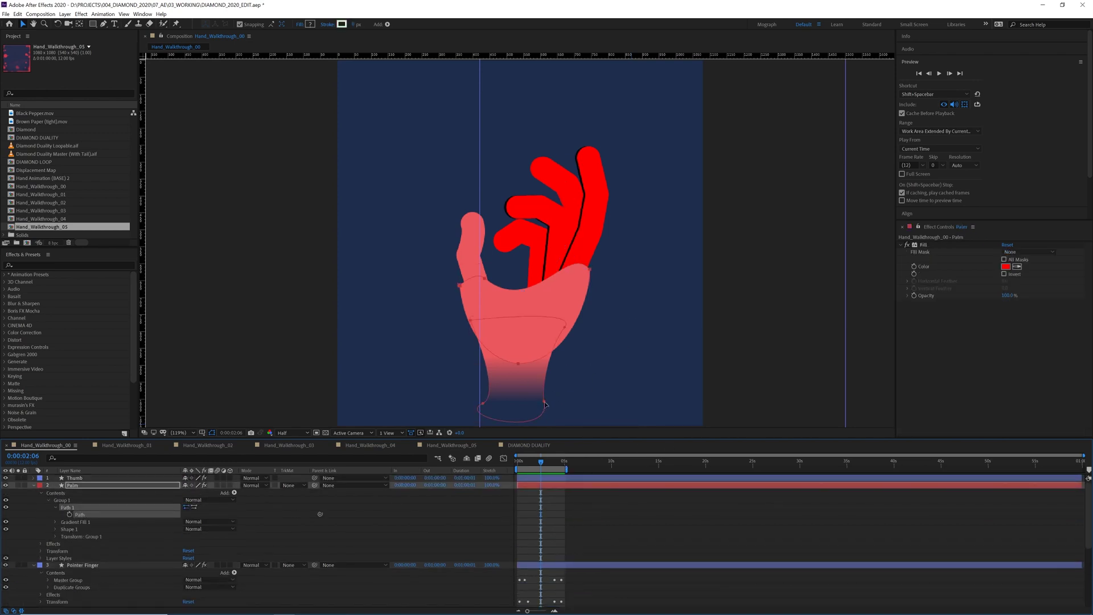
drag(544, 405, 575, 405)
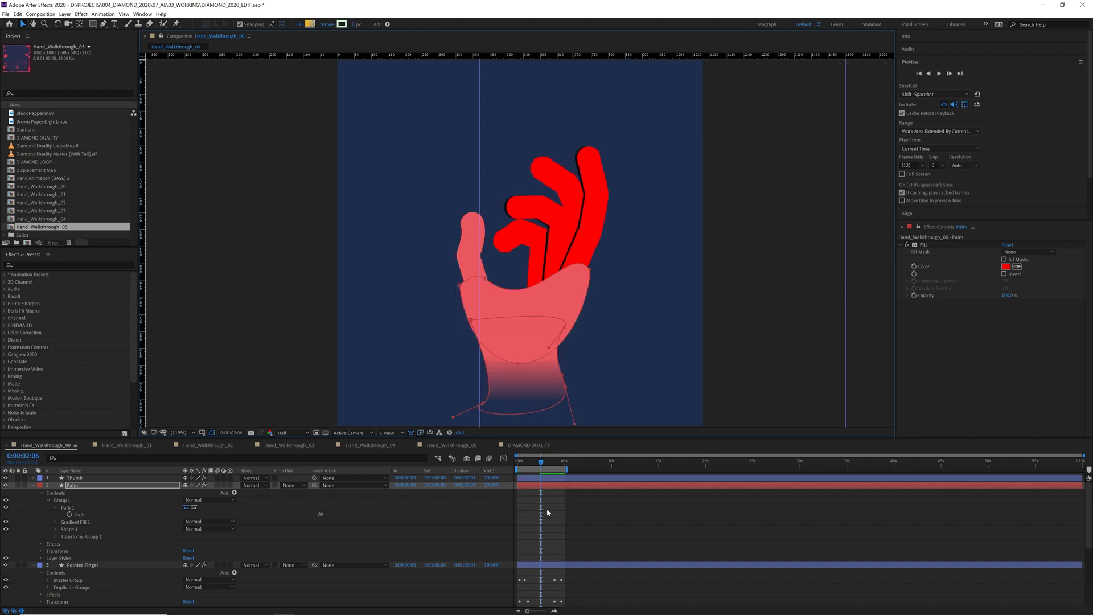
Select the Index Finger layer and run, then stop, a looping preview of the animation.
click(562, 565)
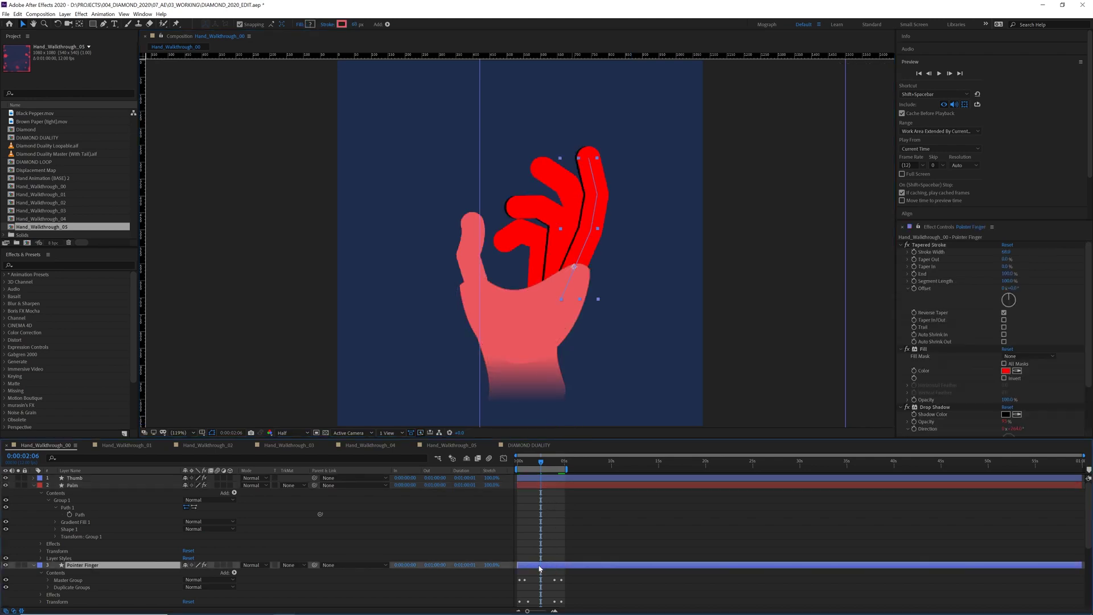
scroll(539, 568, down, 2)
click(542, 573)
key(space)
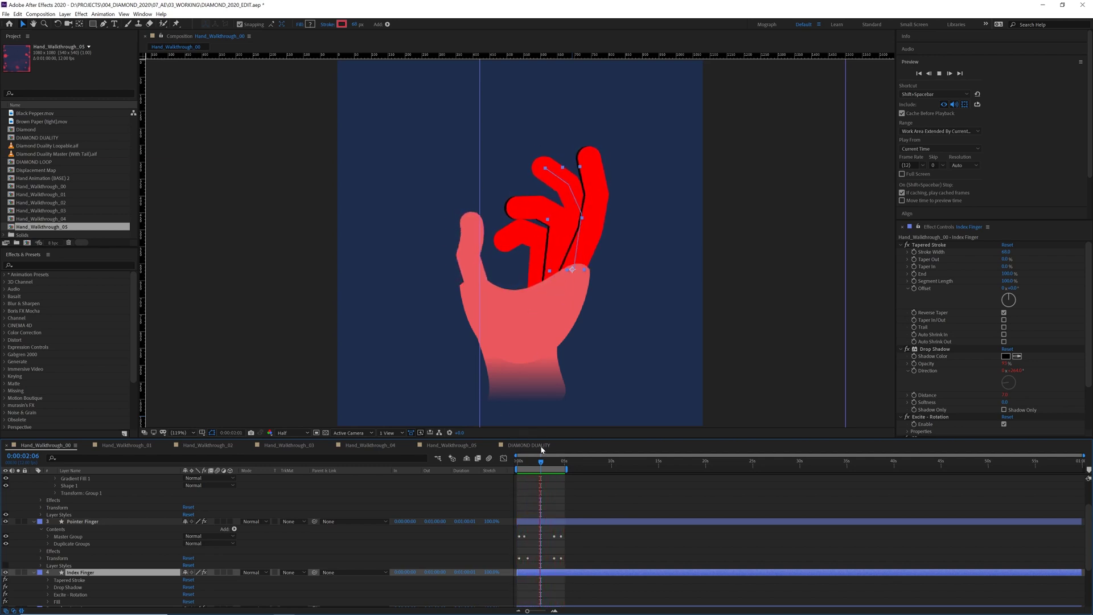
key(space)
In Hand_Walkthrough_01, thicken the thumb's Tapered Stroke width and raise Taper Out to 70%.
click(125, 447)
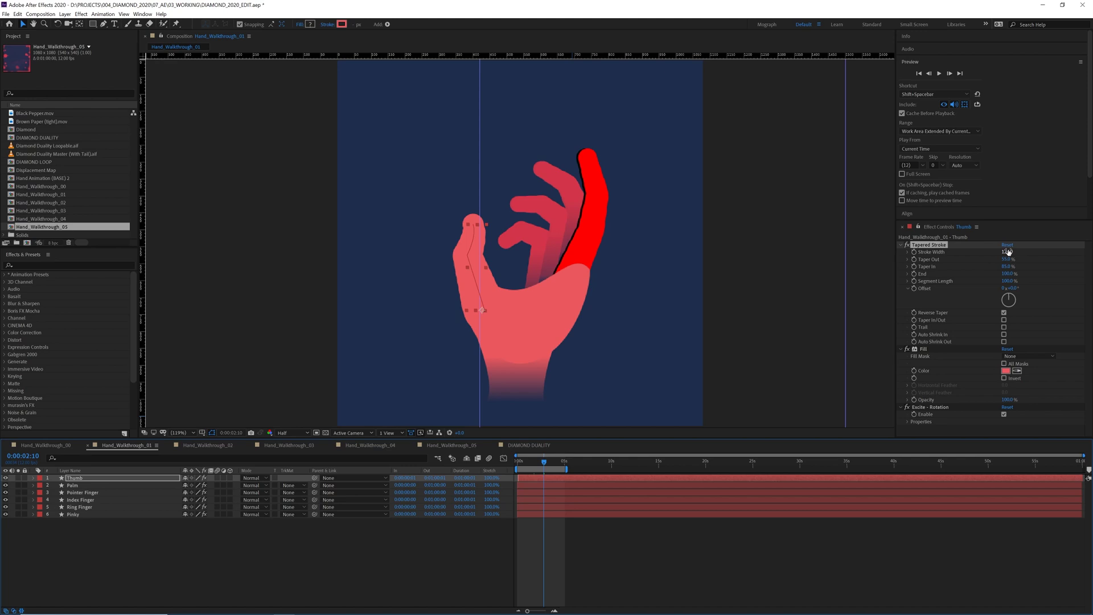
drag(1005, 251, 1017, 251)
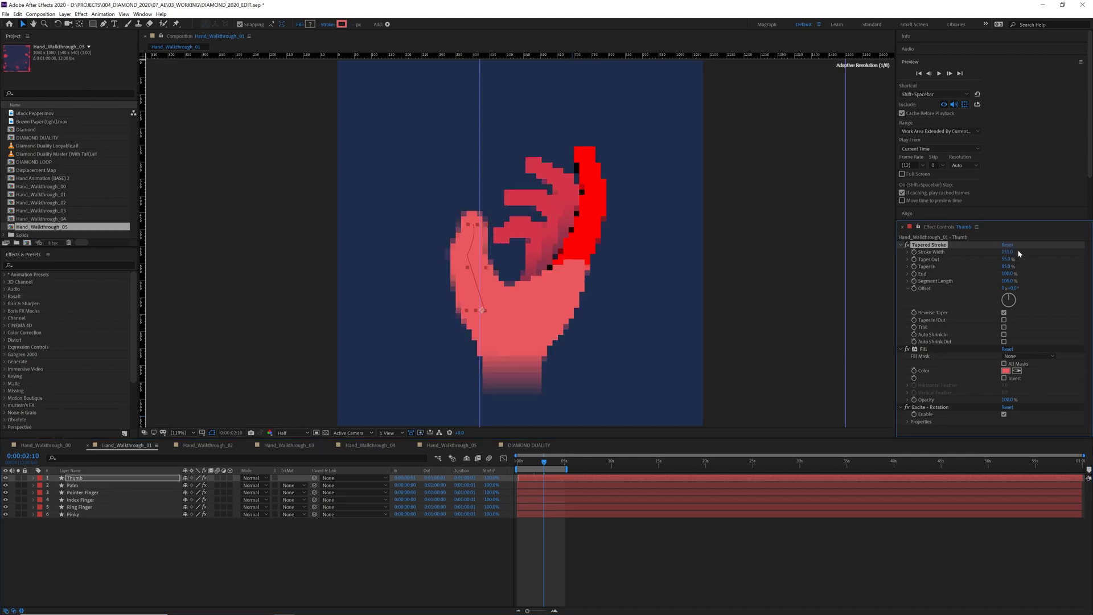
drag(1011, 261, 1018, 264)
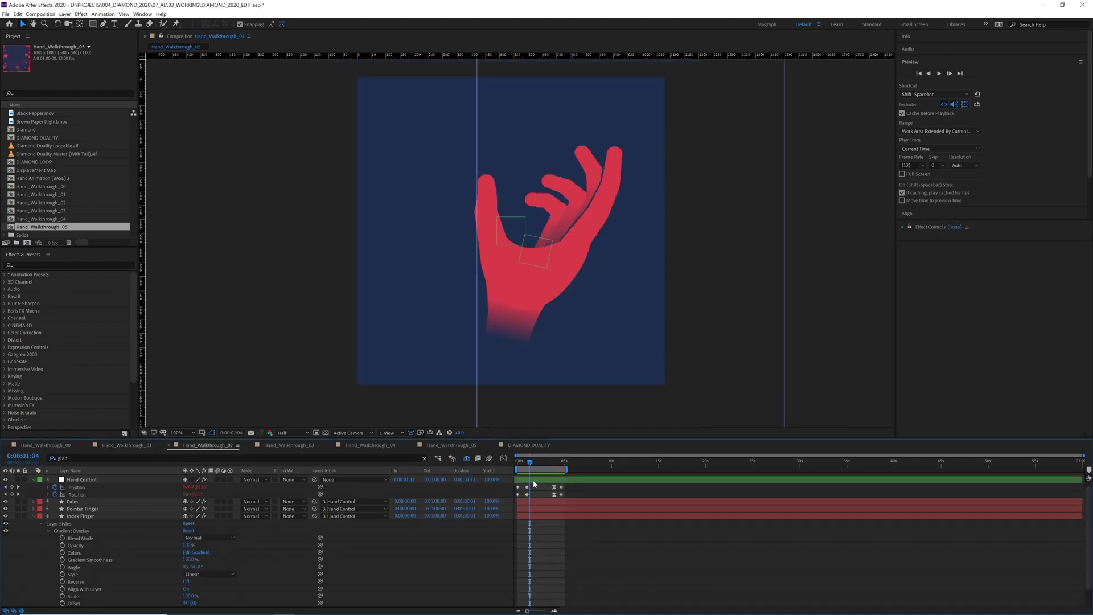
Select Hand Control and preview the hand animation, stopping at 0:00:03:07.
click(533, 482)
key(space)
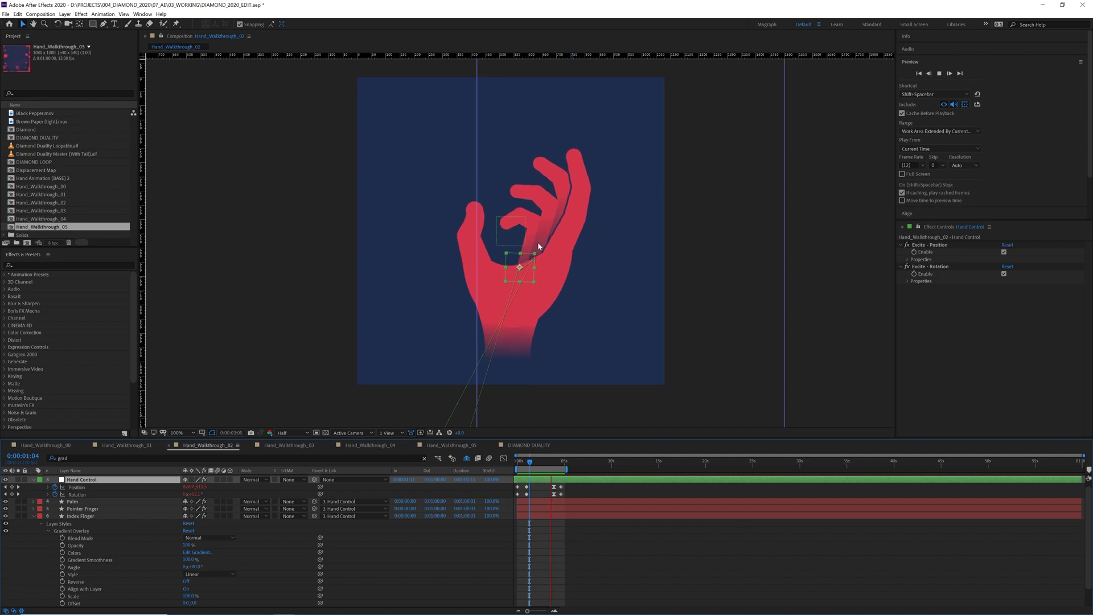
key(space)
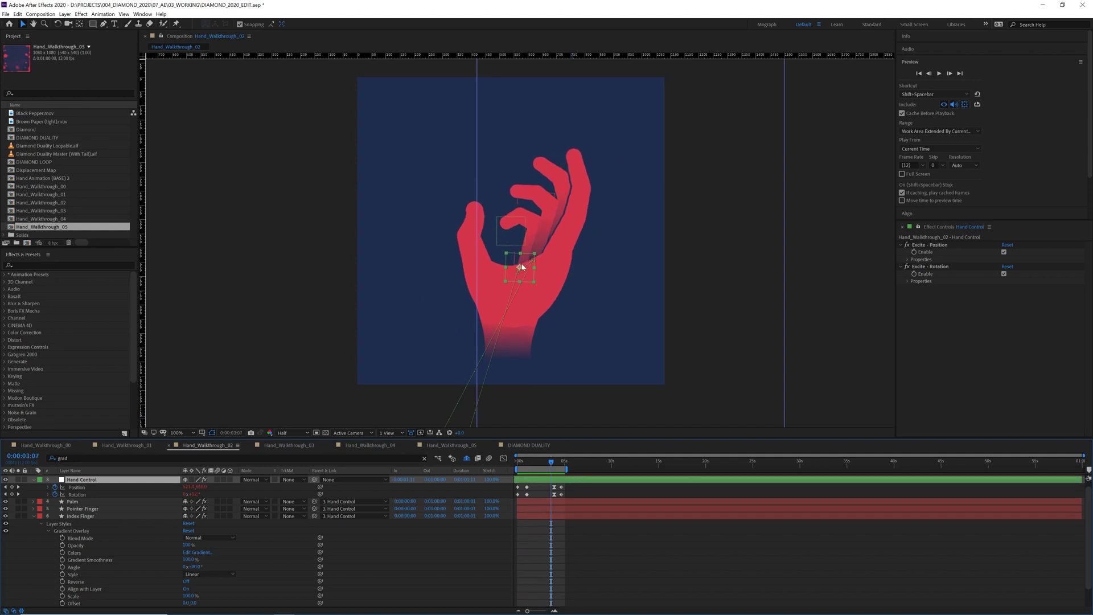
Move the Index Finger Gradient Overlay's dark-blue stop to 15.5%, then collapse Index Finger.
click(198, 552)
mouse_move(635, 345)
mouse_down()
mouse_move(702, 345)
mouse_move(613, 349)
mouse_move(626, 348)
mouse_up()
click(803, 340)
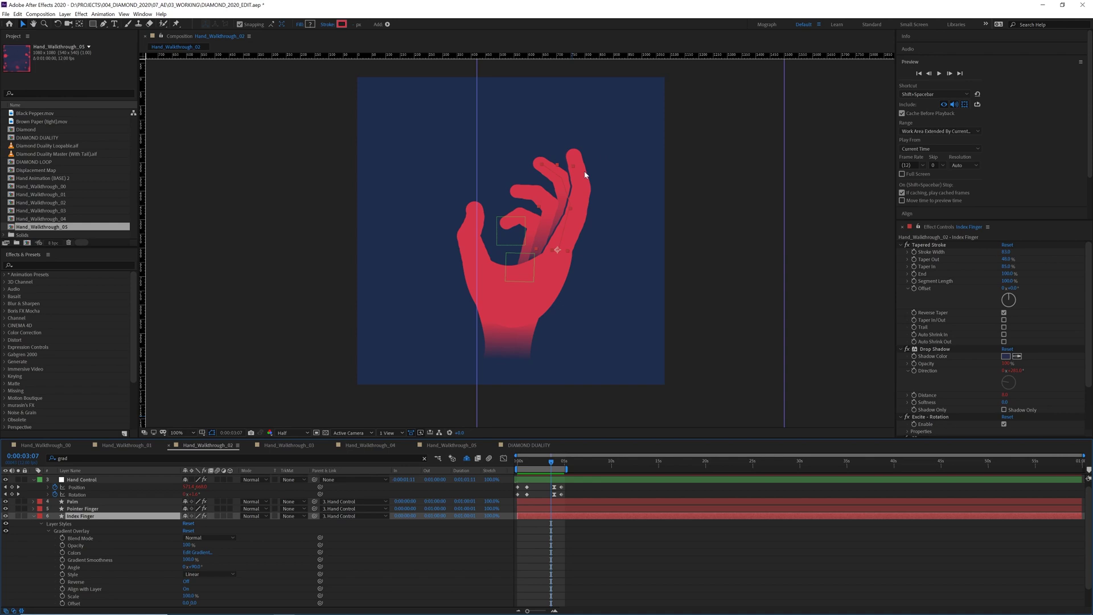
click(33, 515)
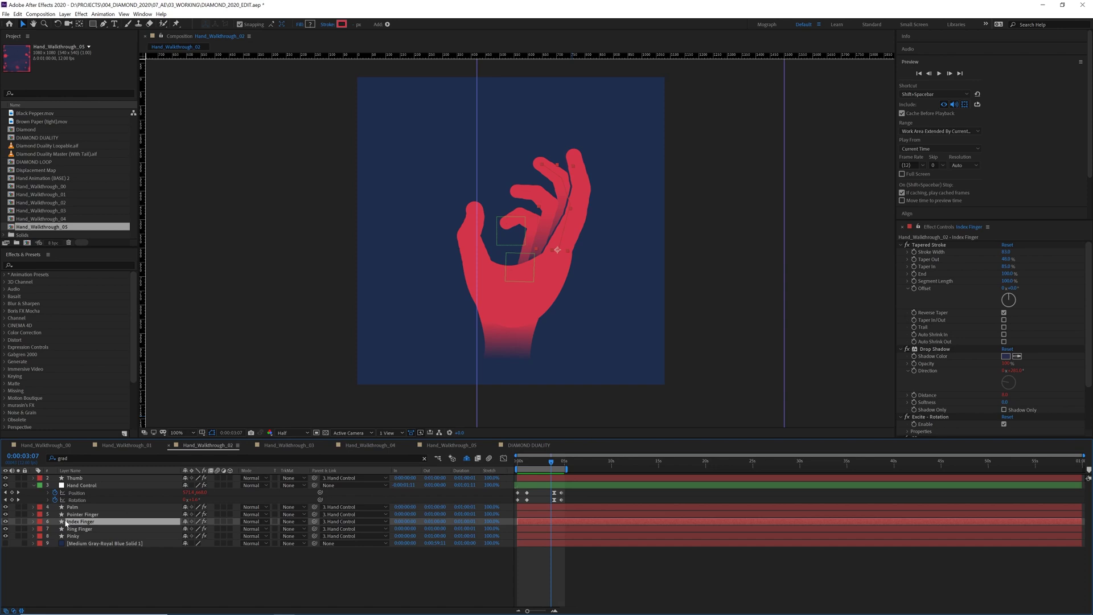
click(33, 507)
Collapse the Palm layer, then select and expand the Pointer Finger layer.
click(33, 507)
click(91, 508)
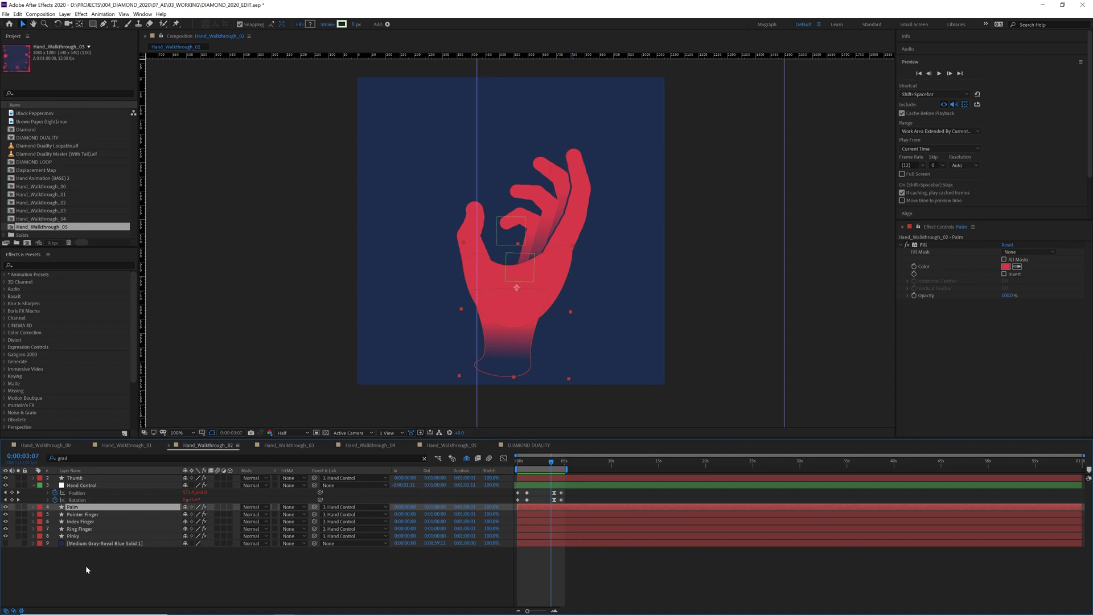
click(94, 514)
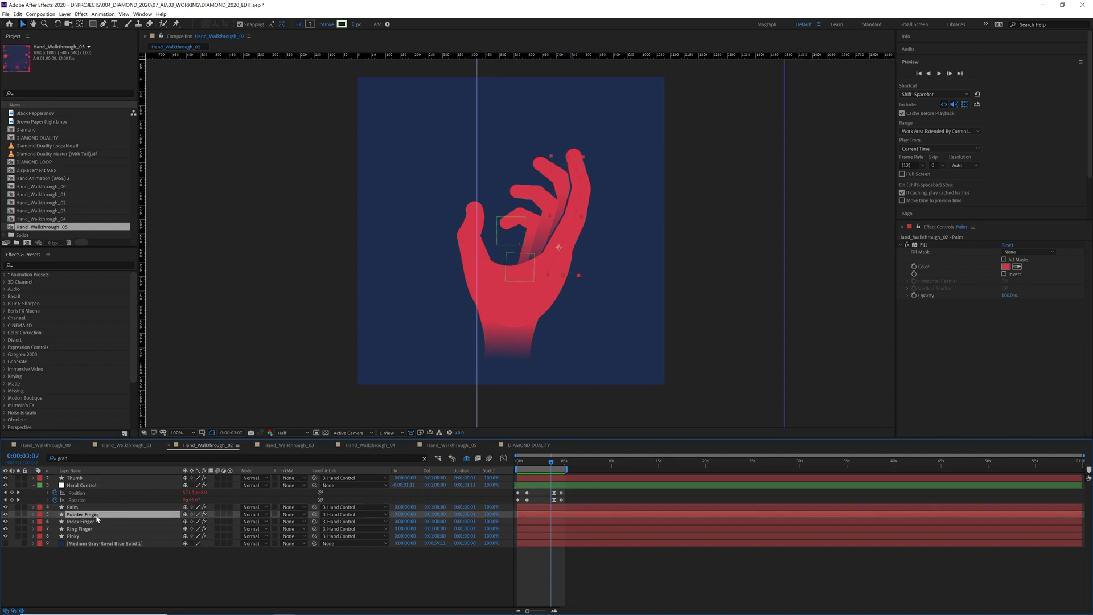
click(32, 514)
Filter for 'path' and create Nulls Follow Points nulls from Pointer Finger's Master Path.
click(85, 459)
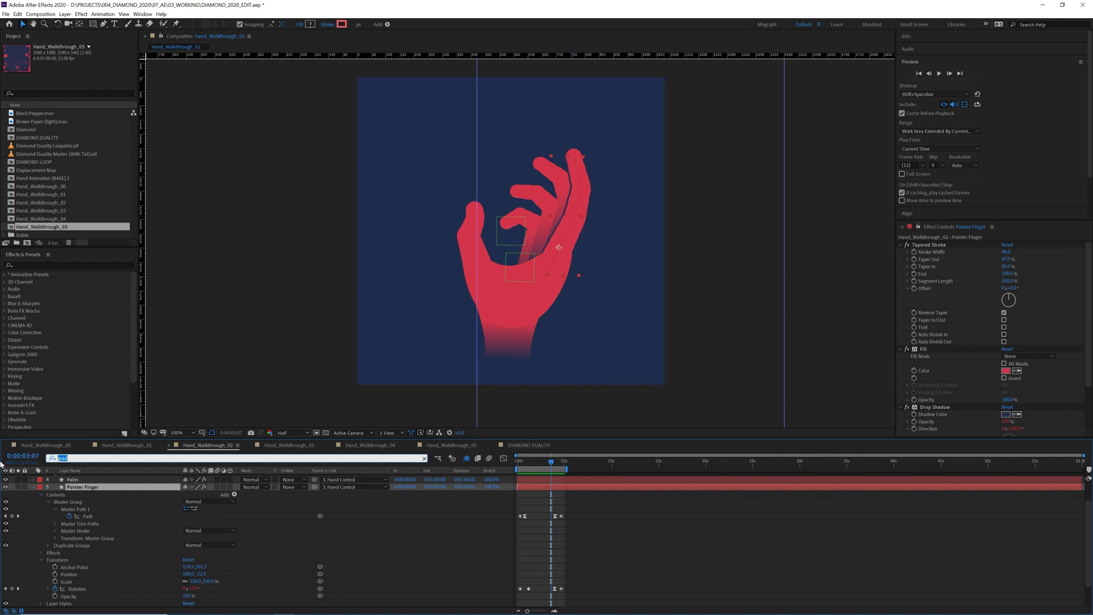
text(path)
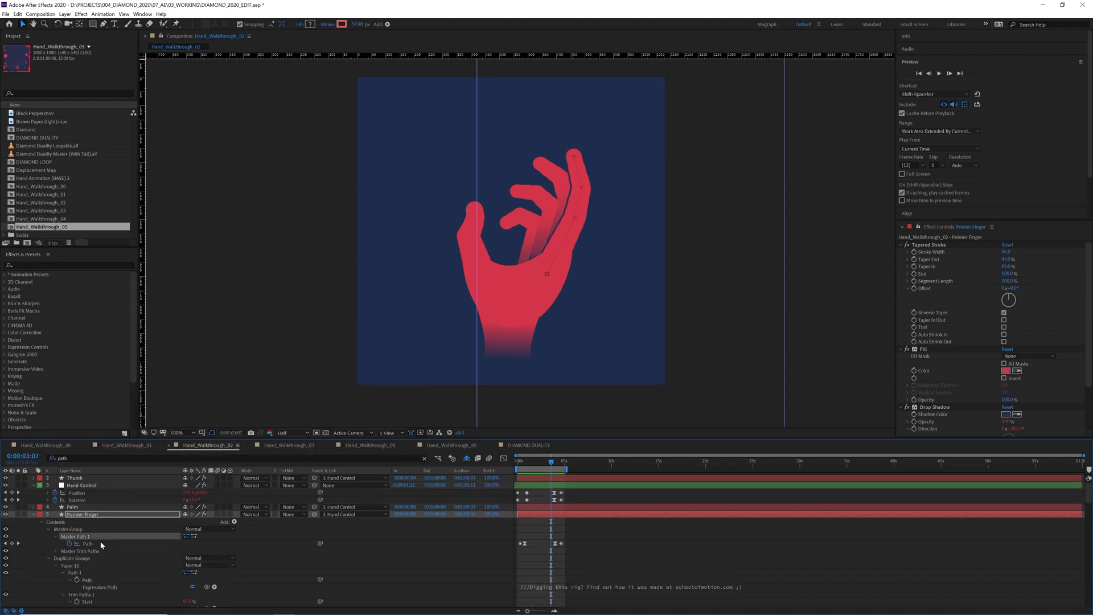
click(86, 544)
click(144, 13)
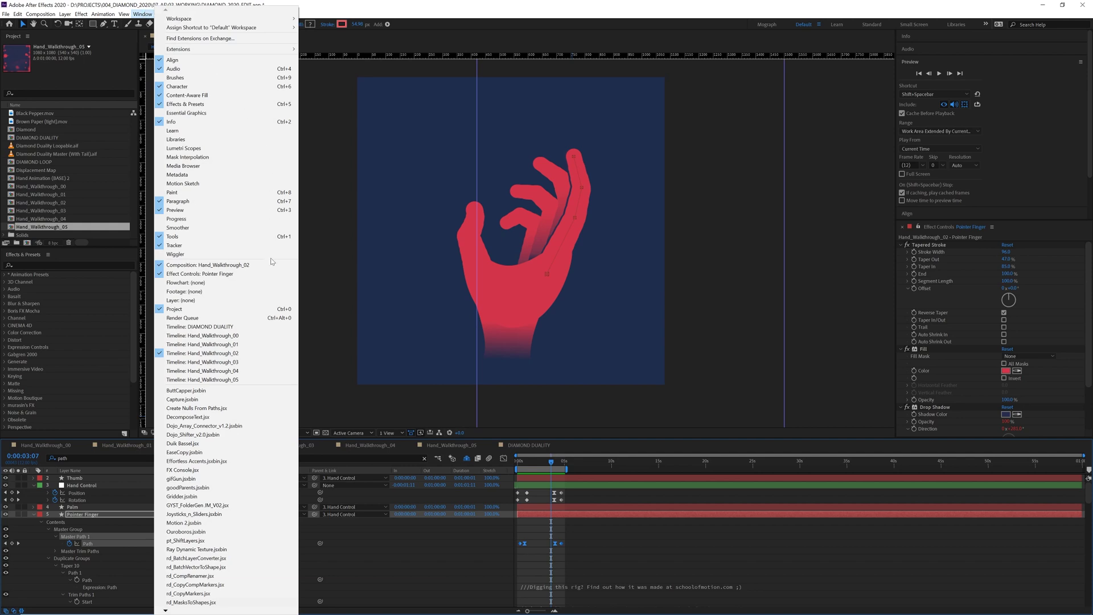
click(246, 408)
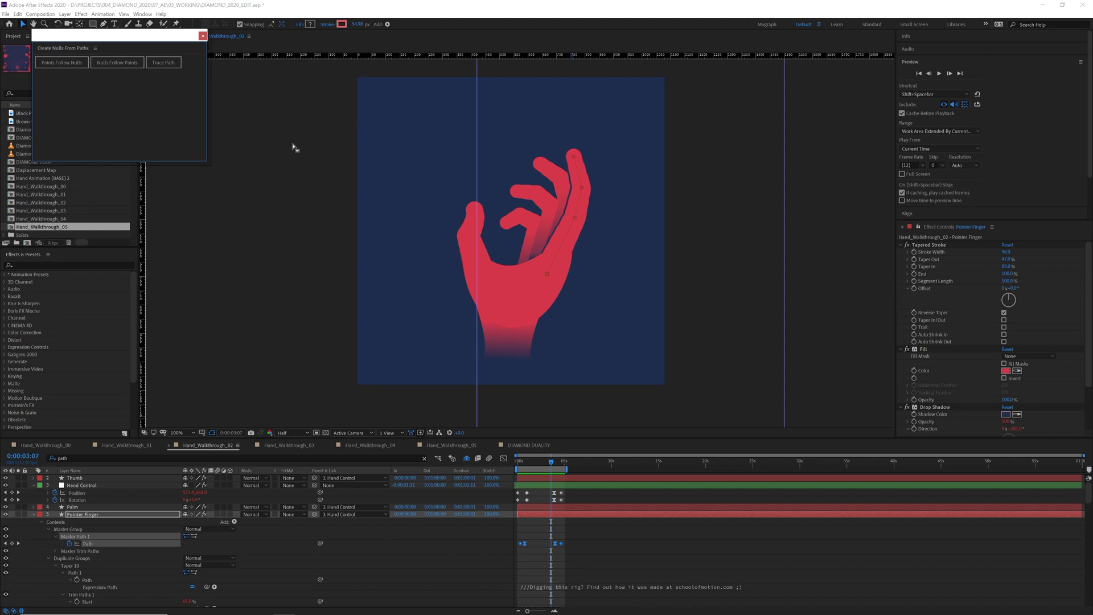
click(131, 62)
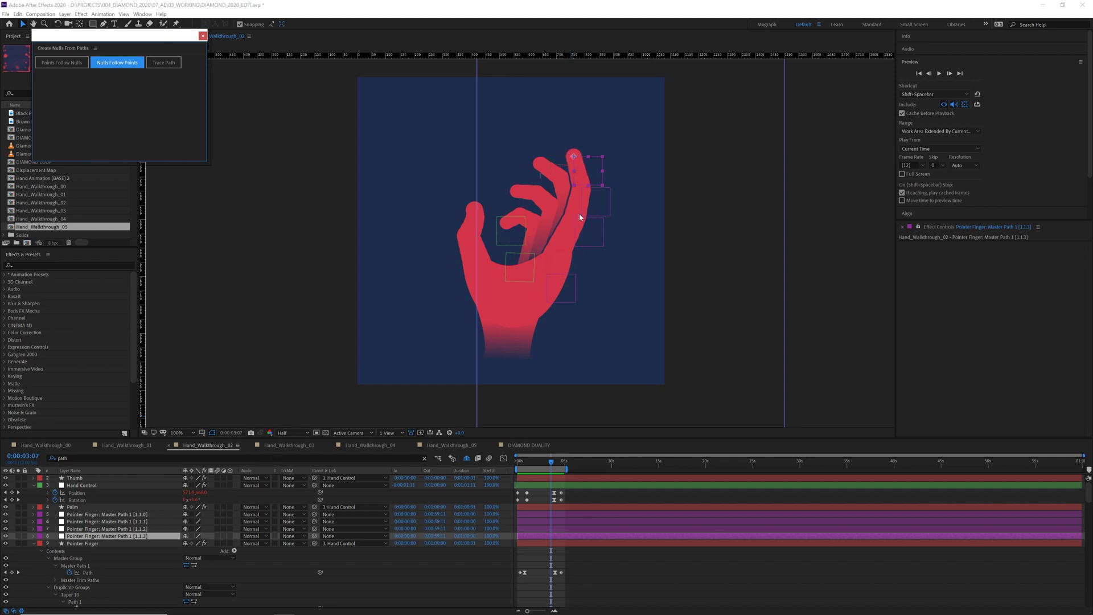
Delete path nulls [1.1.0]–[1.1.2] and select the remaining fingertip null [1.1.3].
click(601, 203)
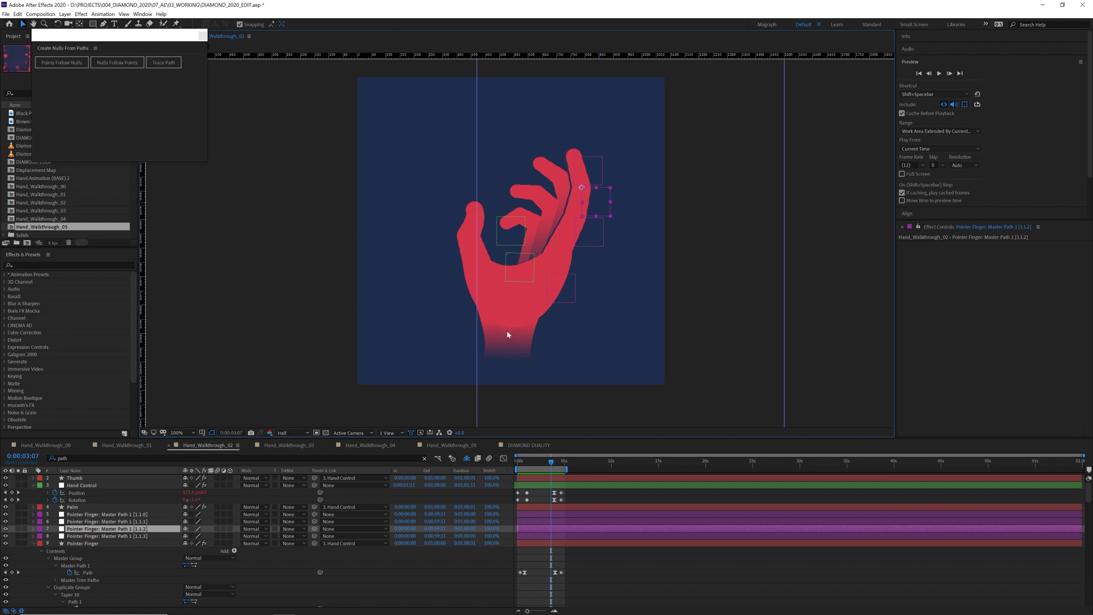
shift+click(594, 247)
shift+click(573, 286)
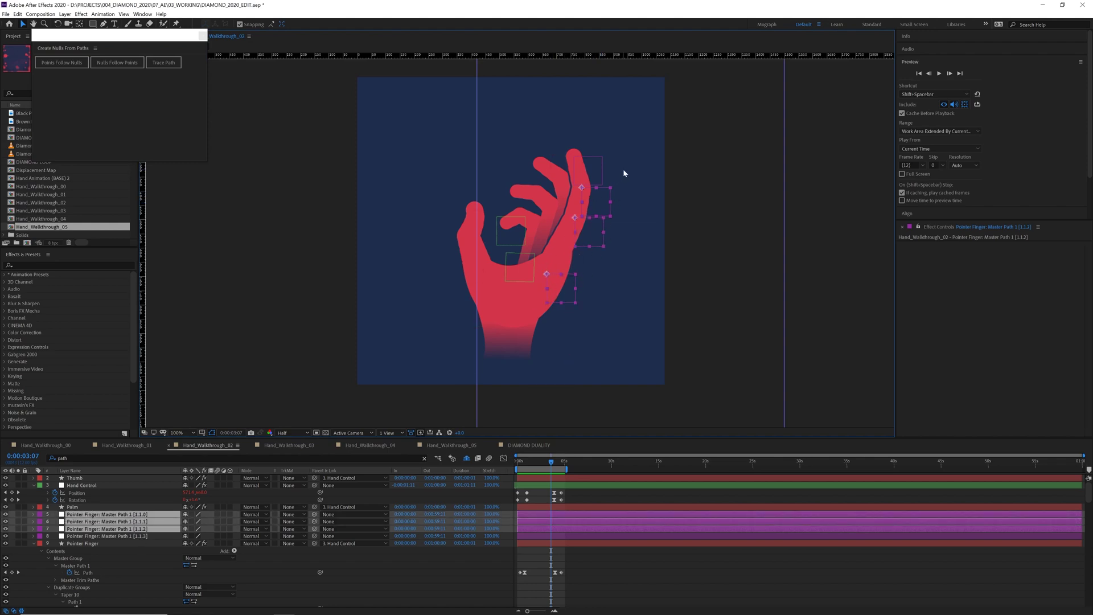
key(Delete)
click(586, 169)
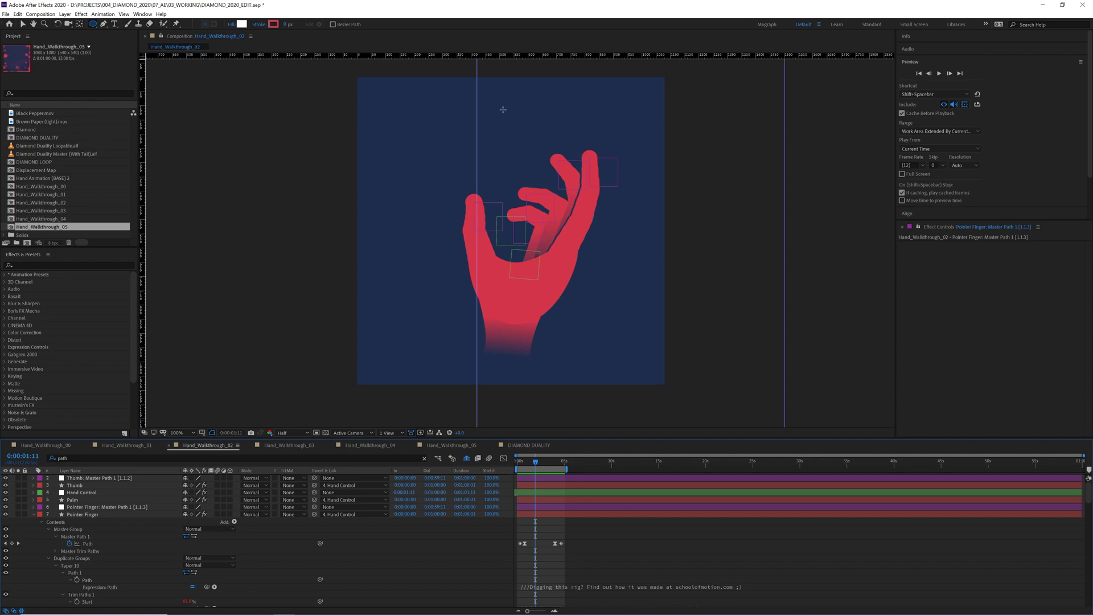
Draw a white circle, place it on the pointer fingertip and parent it to the fingertip null.
drag(503, 109, 519, 130)
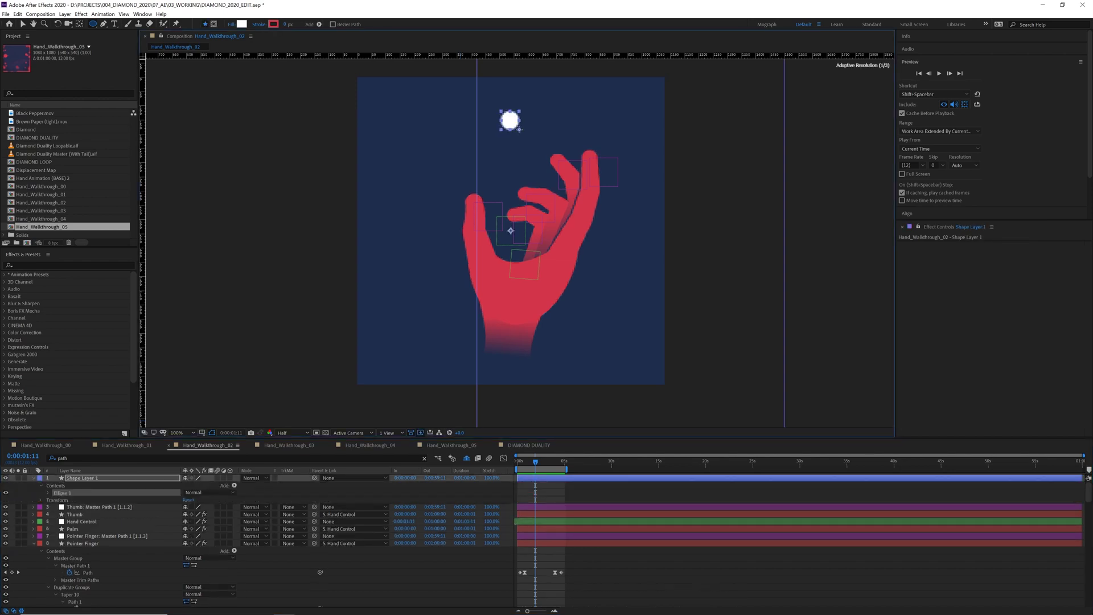
key(v)
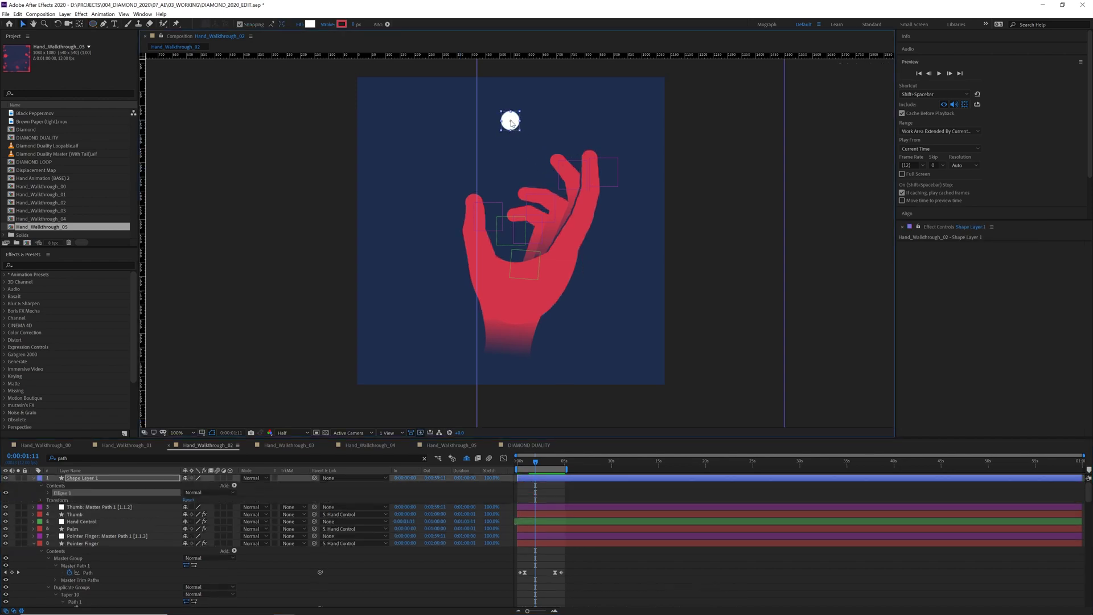
drag(511, 123, 594, 164)
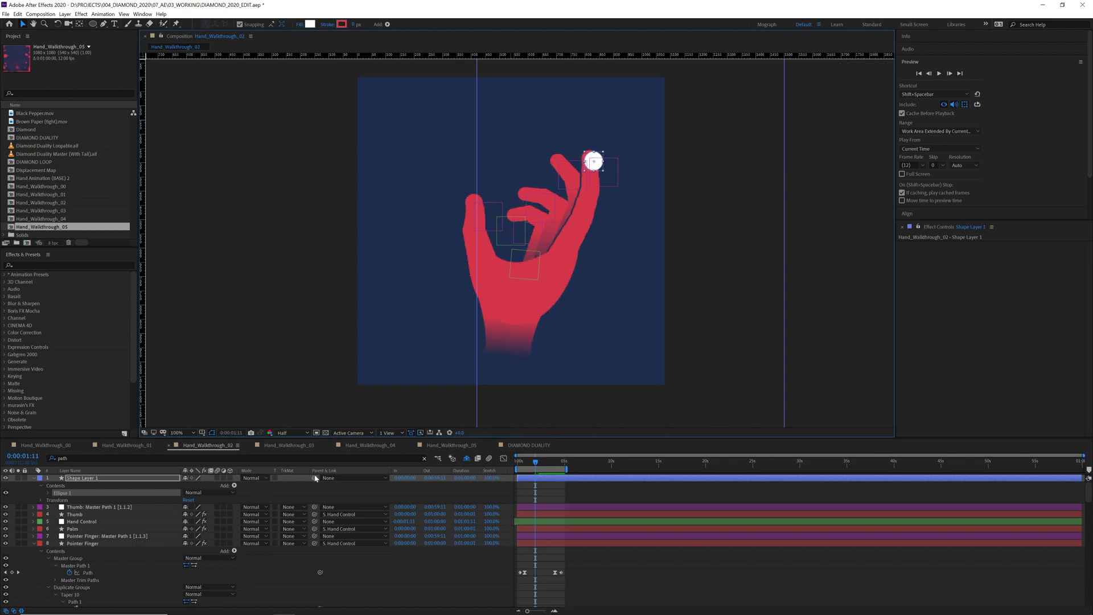
drag(315, 478, 161, 536)
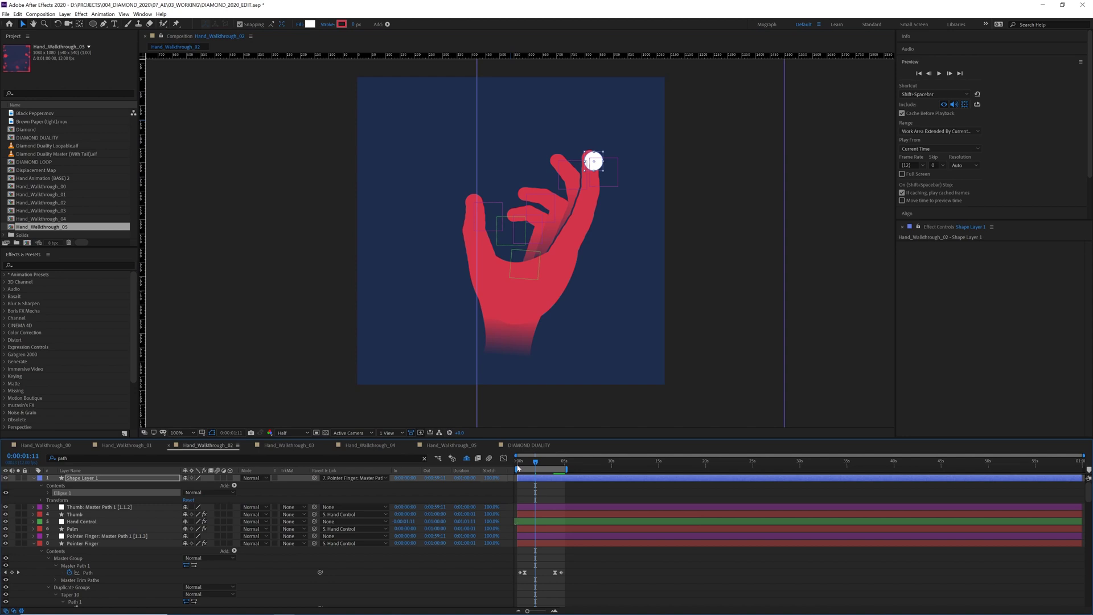
At 0:00:02:00, pull the Pointer Finger's fingertip vertex up and right toward the dot.
drag(533, 467, 500, 469)
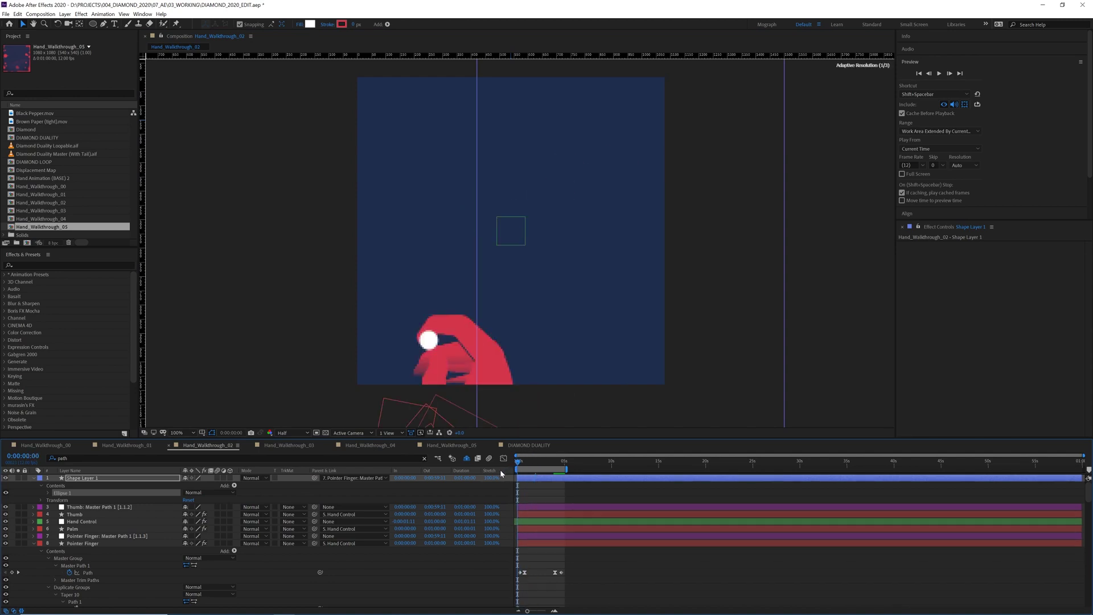
key(space)
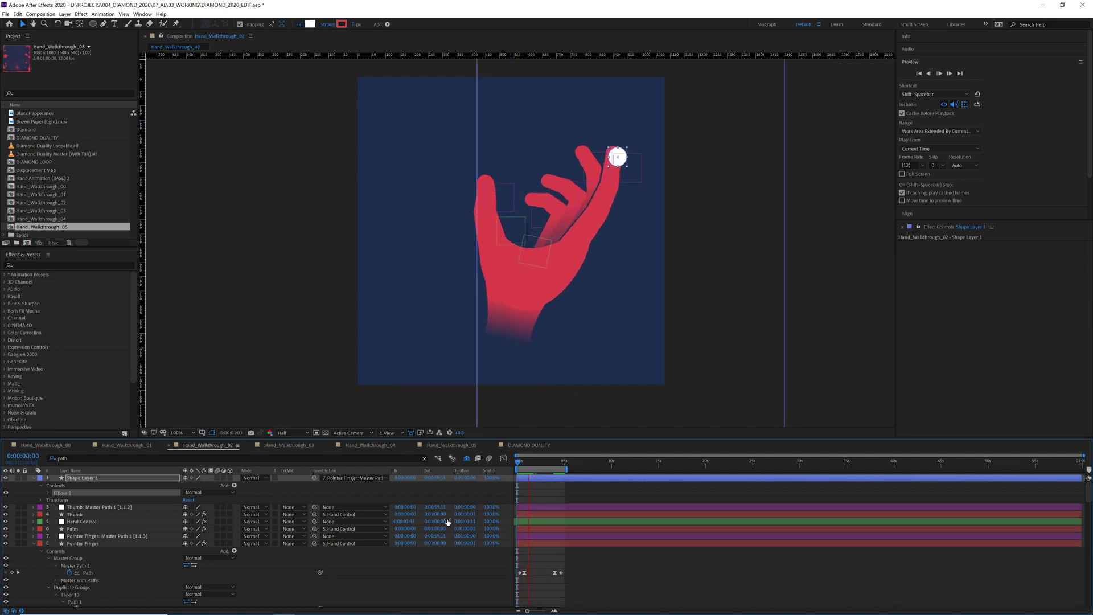
click(105, 571)
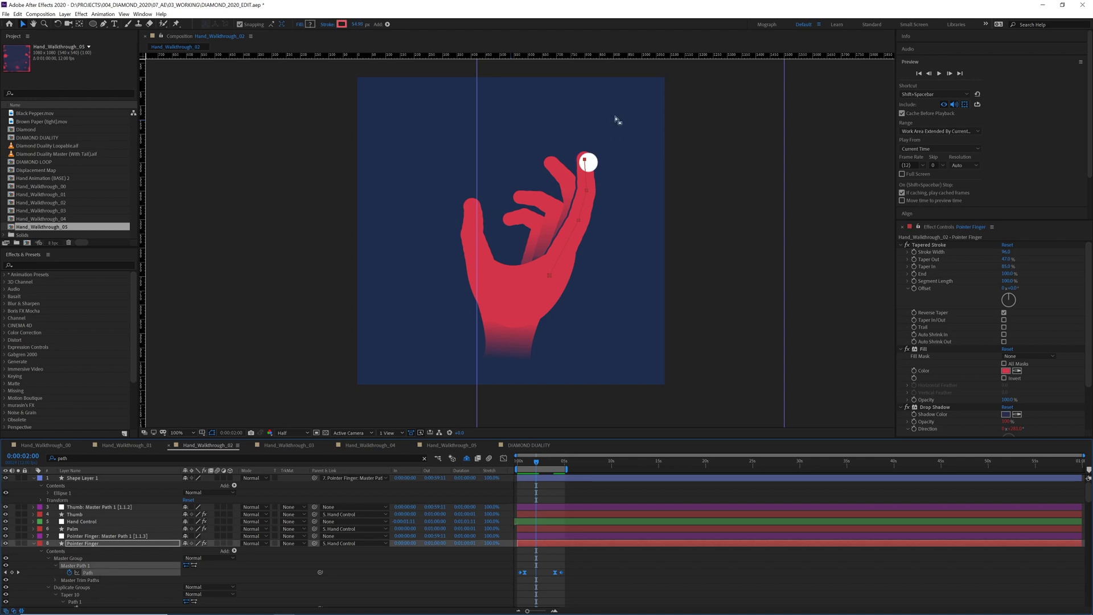
key(space)
drag(591, 162, 627, 177)
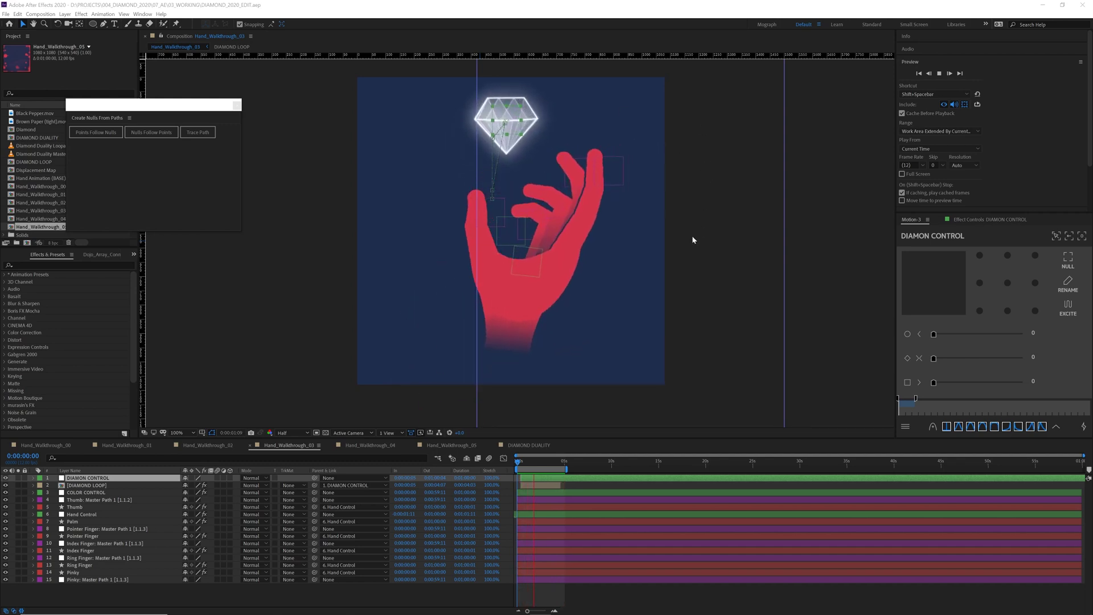
Park the playhead at 0:00:01:05, deselect DIAMON CONTROL and pick the Pen tool.
click(527, 464)
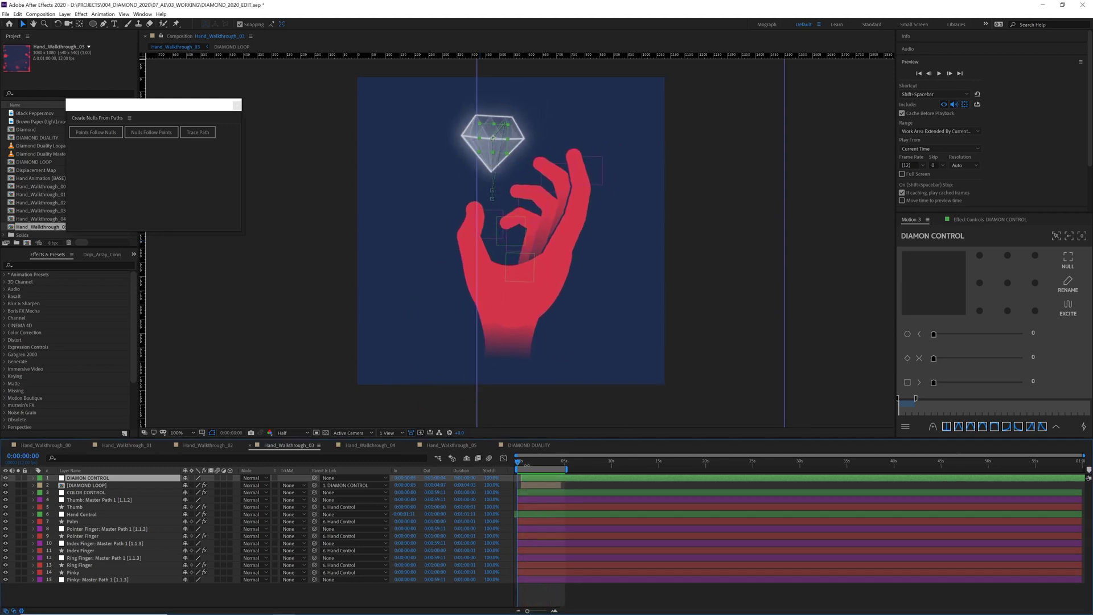
drag(528, 464, 532, 464)
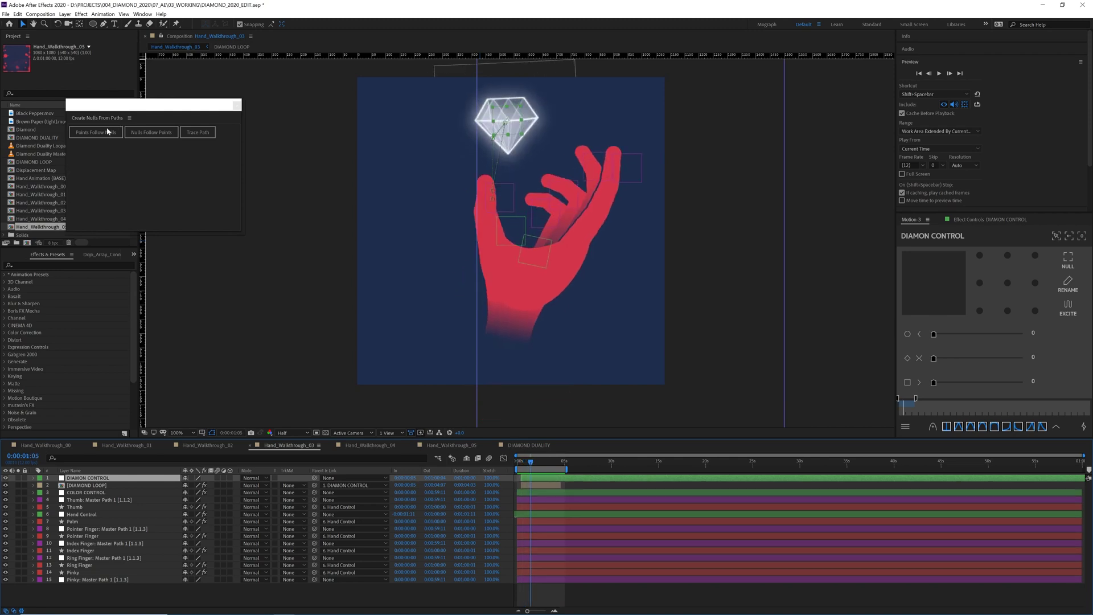
click(605, 486)
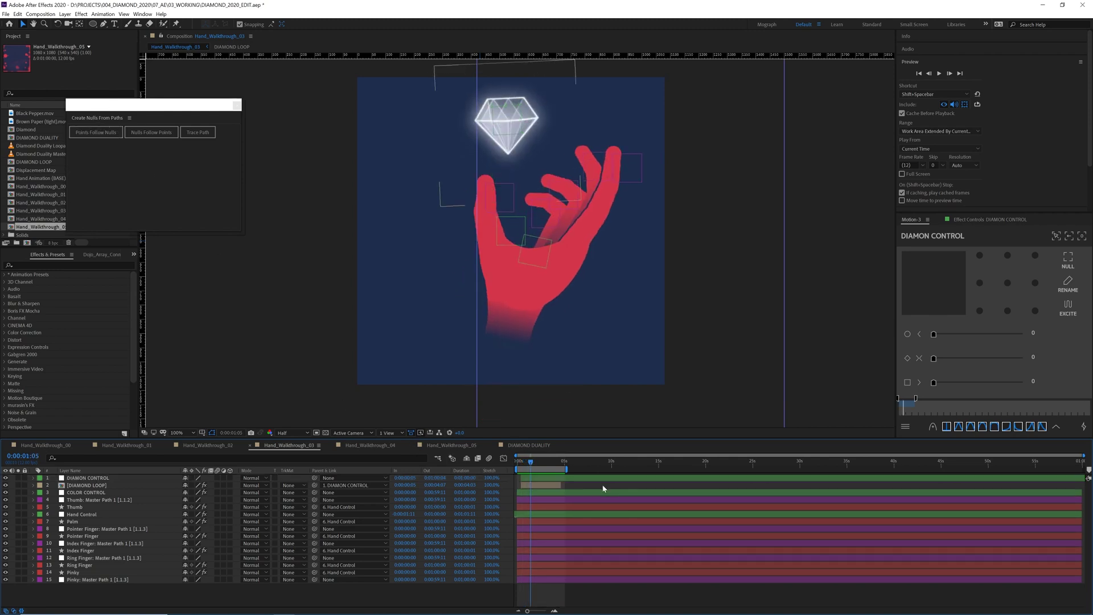
click(103, 24)
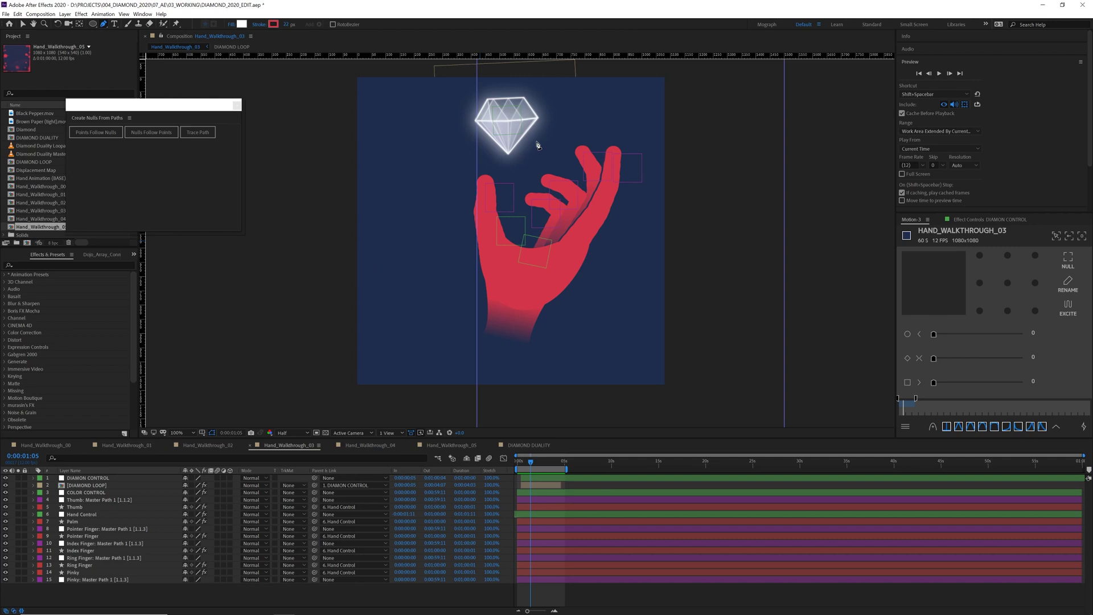
click(509, 123)
click(612, 157)
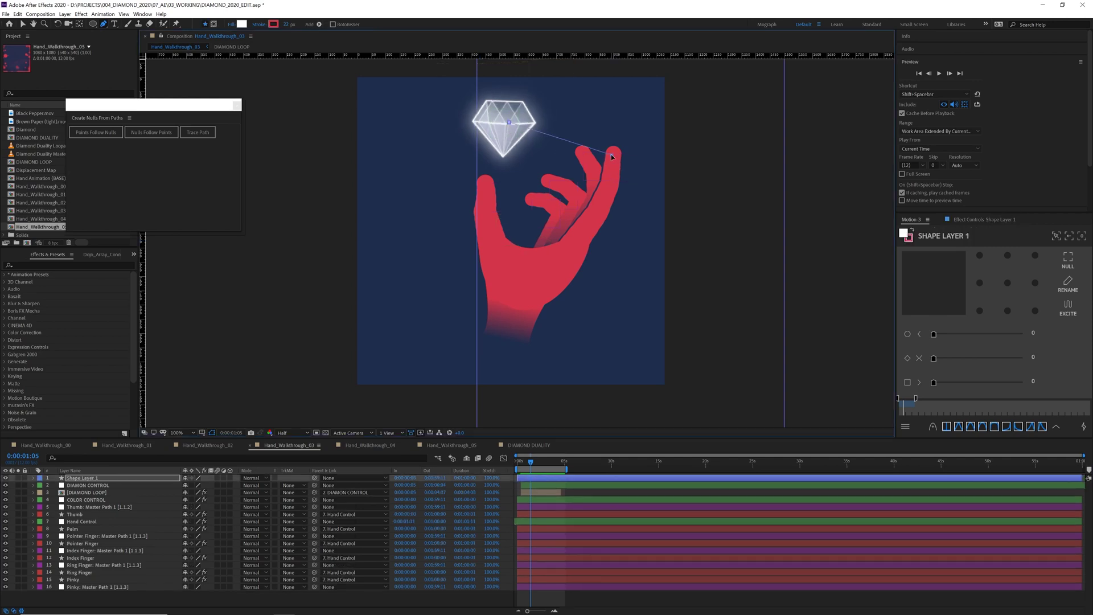
click(105, 135)
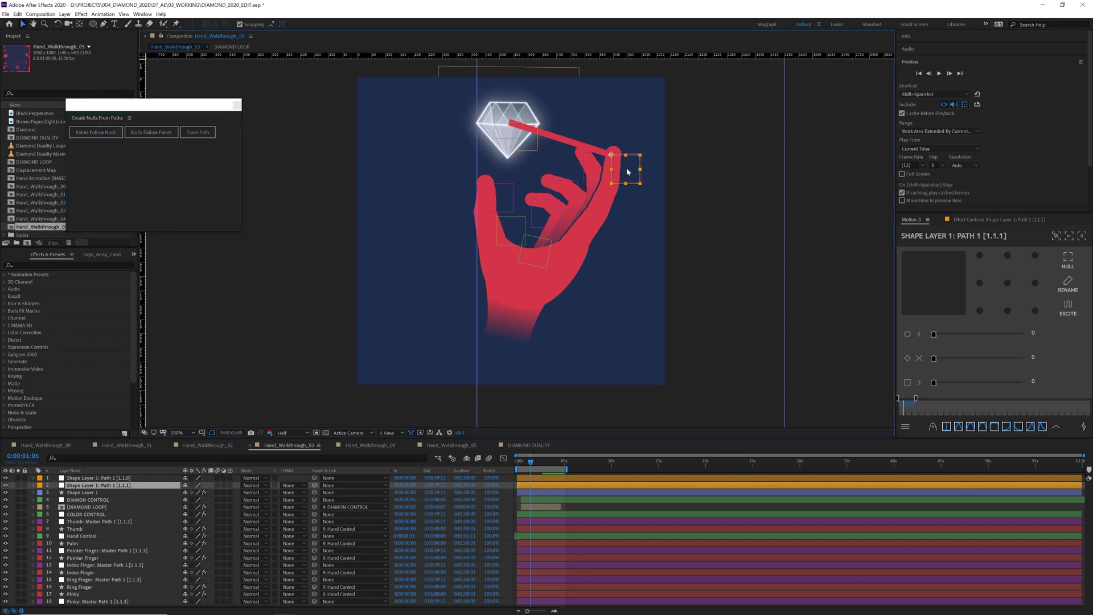
mouse_move(629, 169)
mouse_down()
mouse_move(630, 127)
mouse_move(629, 170)
mouse_up()
drag(314, 485, 149, 550)
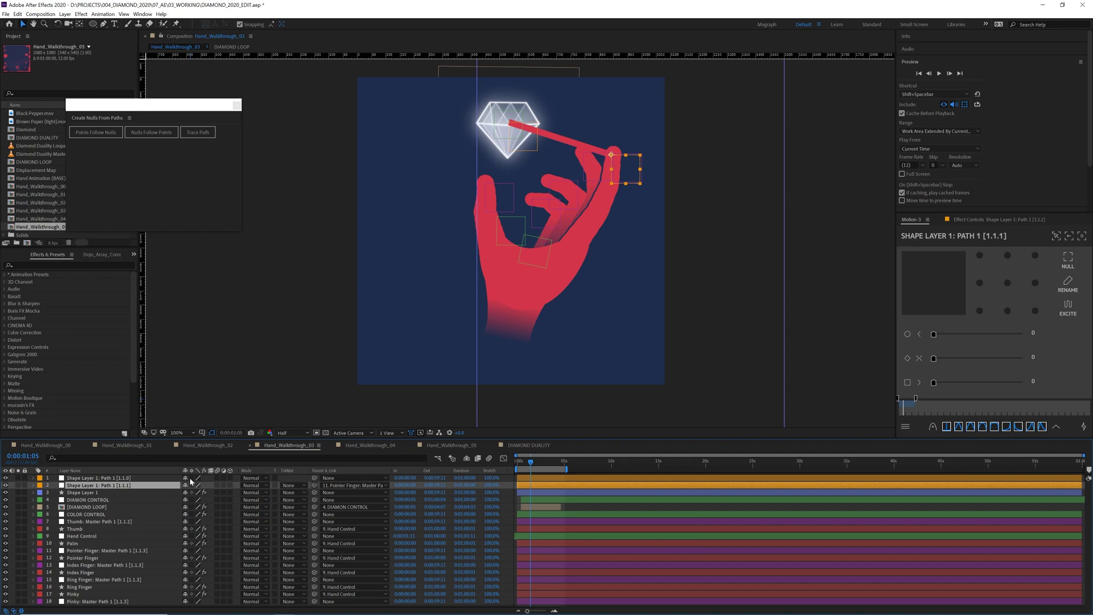
drag(314, 477, 126, 505)
key(Home)
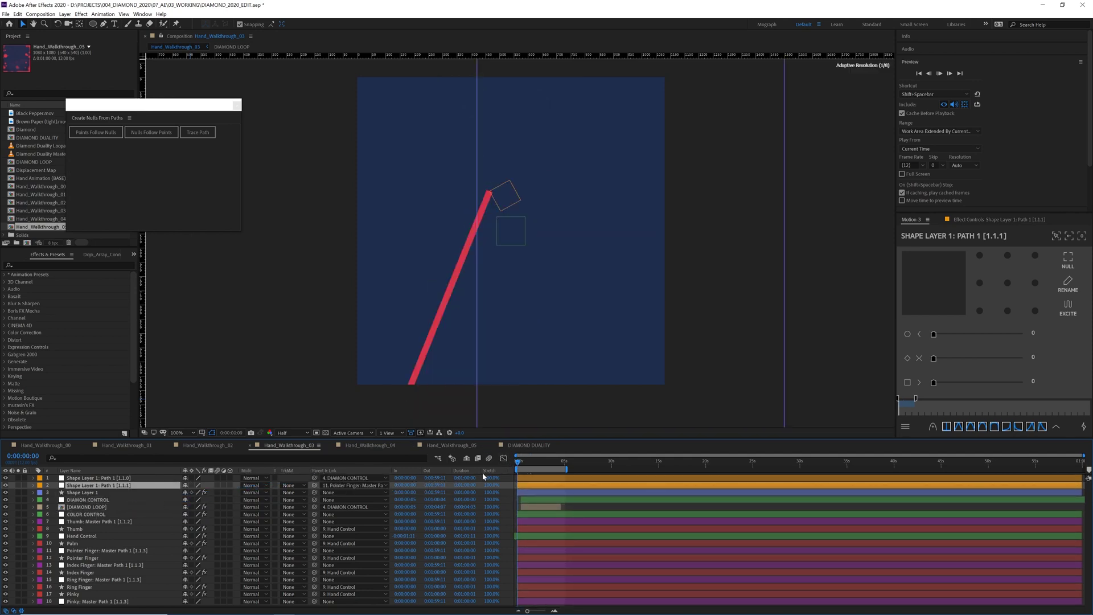
key(space)
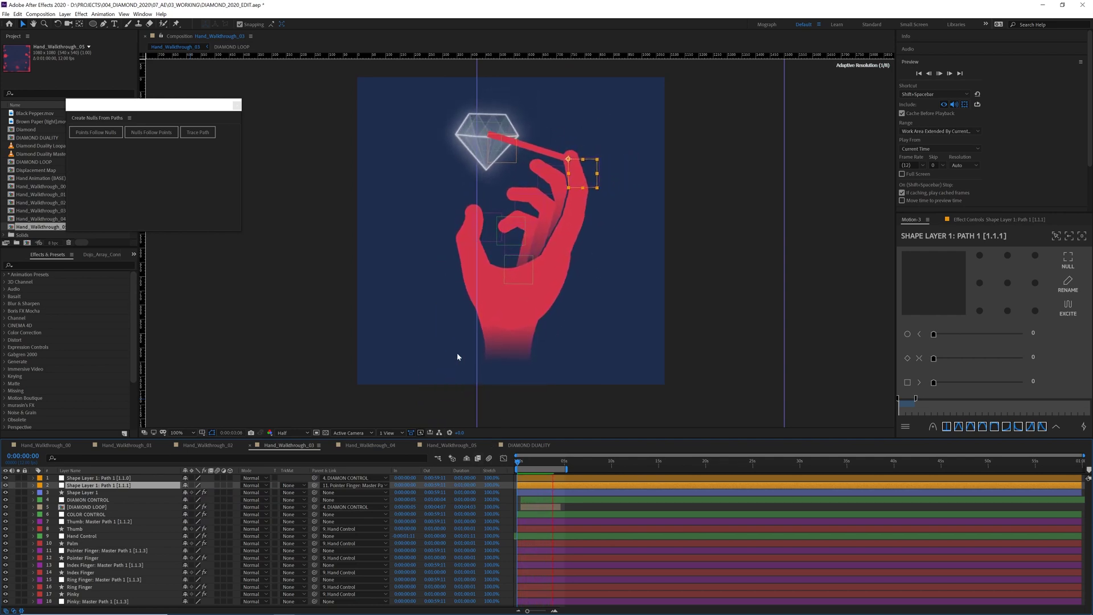
key(space)
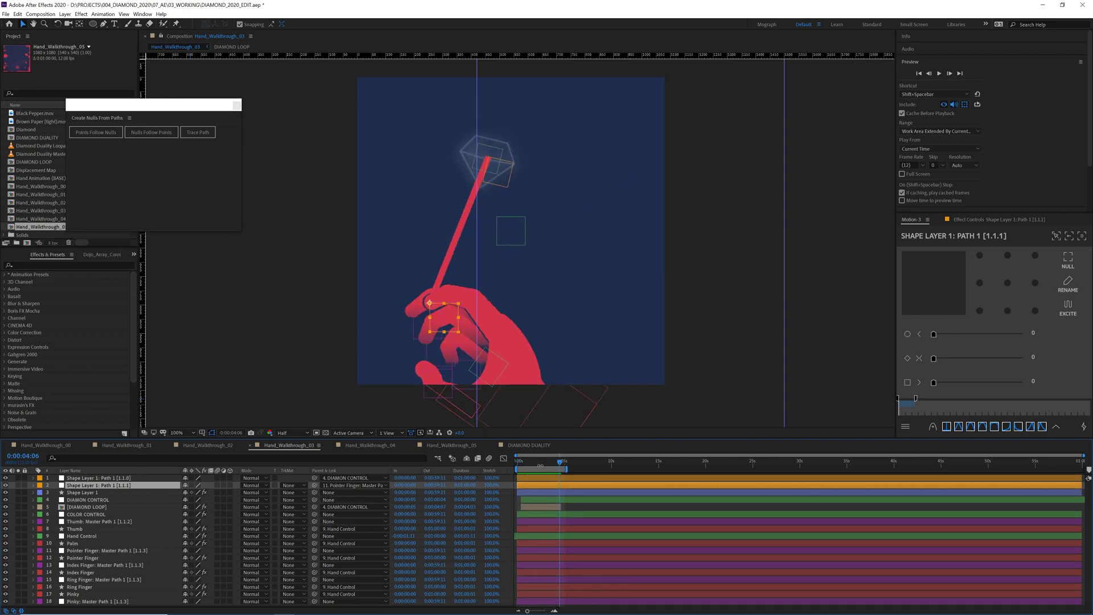
click(543, 464)
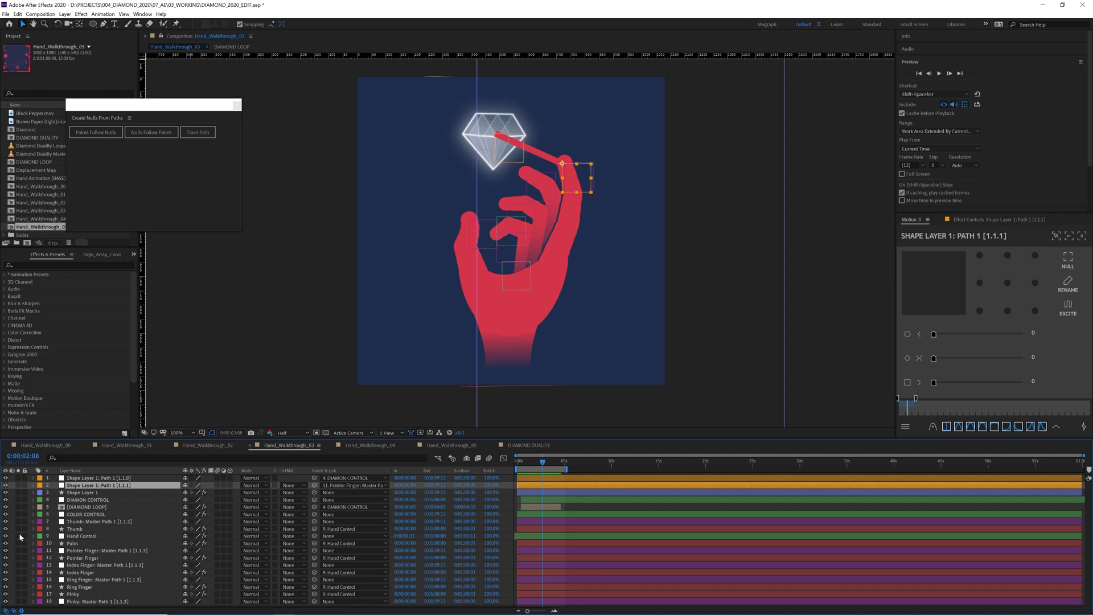
click(130, 490)
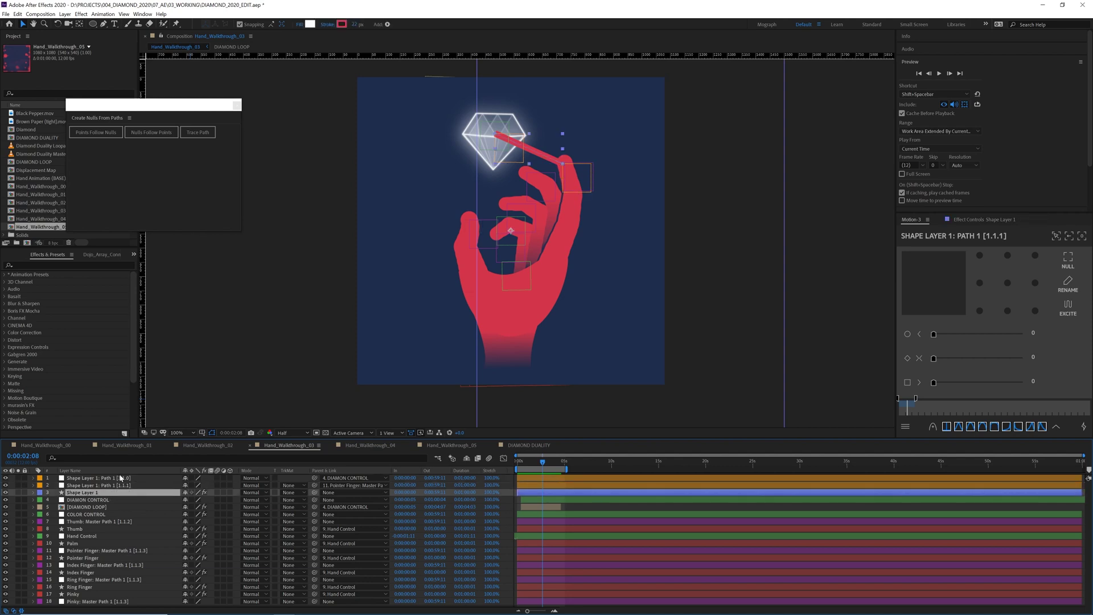
shift+click(121, 478)
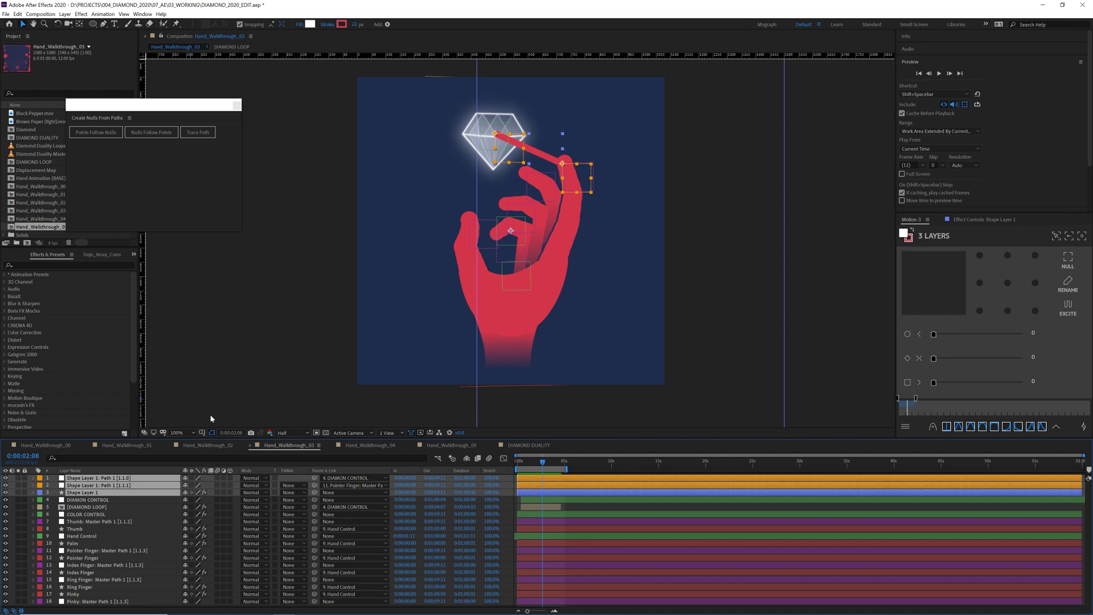
key(Delete)
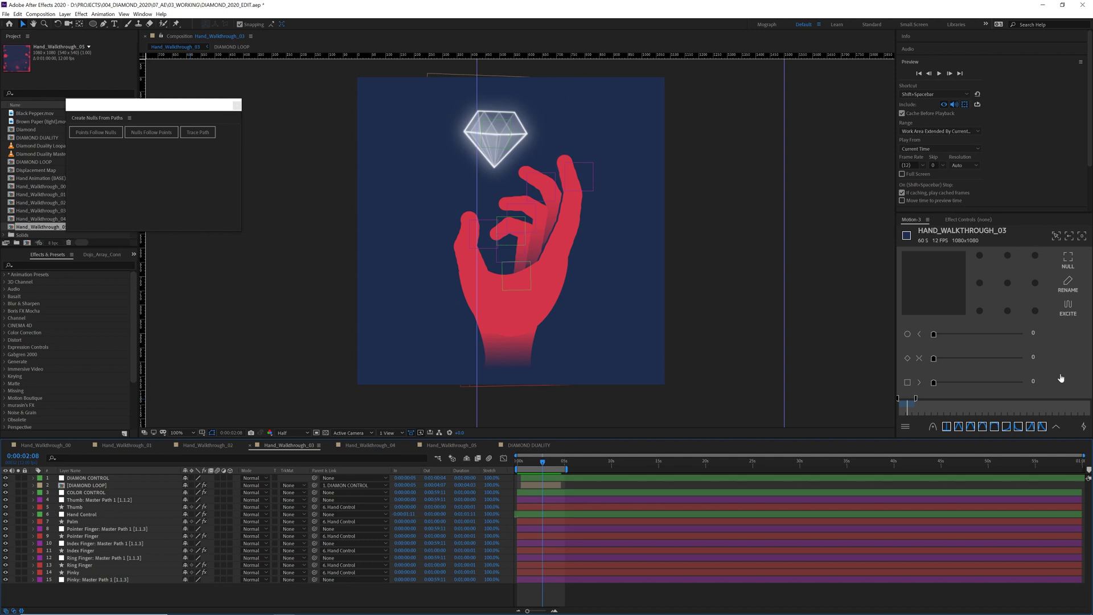
Apply Motion 3's VECTOR to the Ring, Index, Pointer and Thumb master paths plus DIAMON CONTROL.
click(1083, 428)
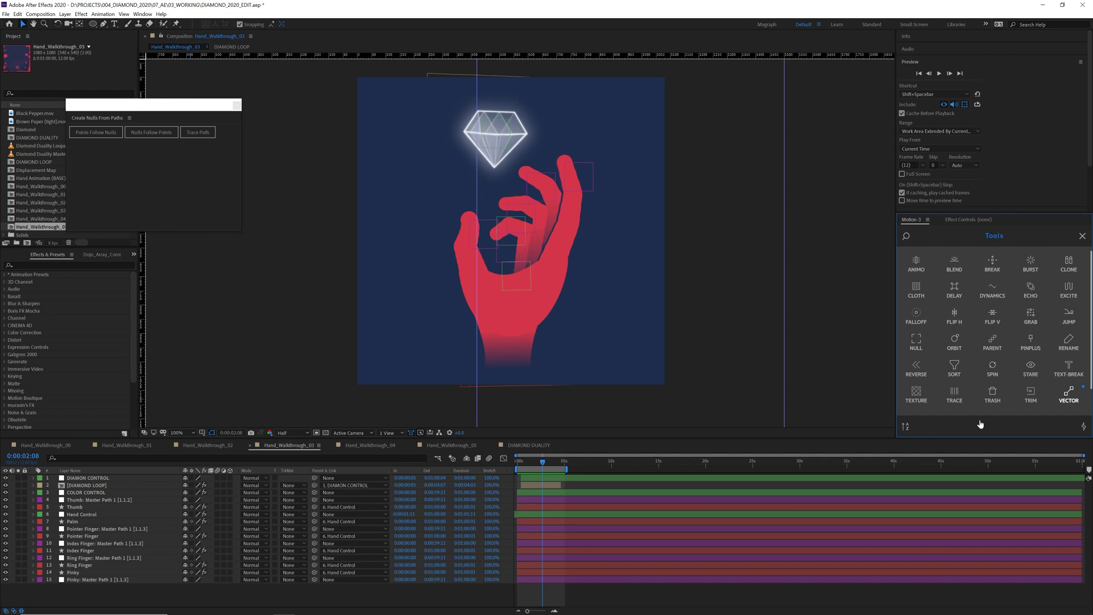
click(89, 558)
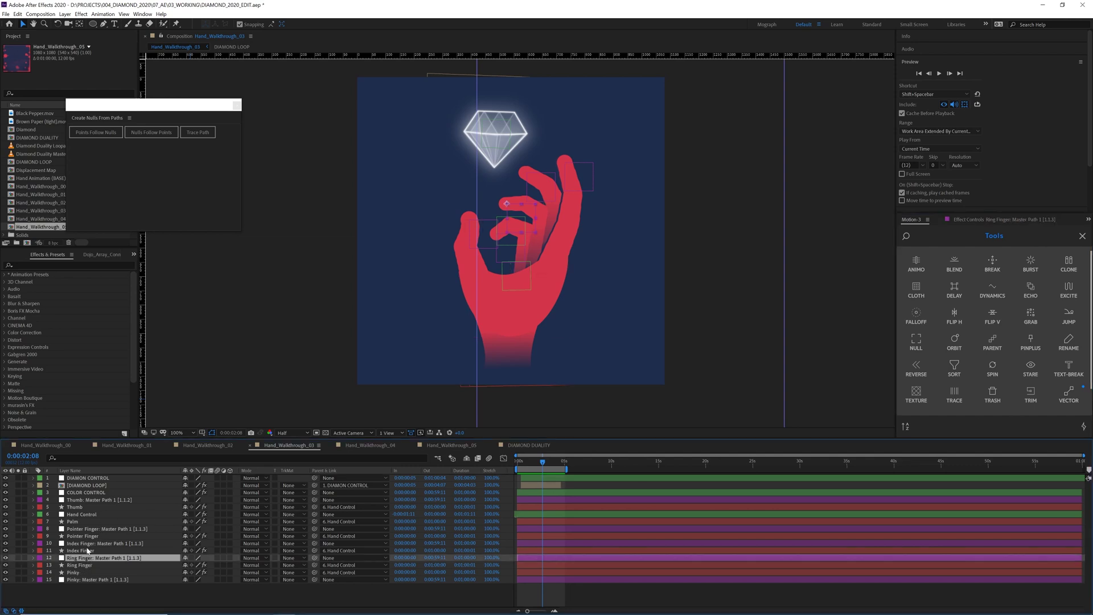
ctrl+click(88, 544)
ctrl+click(89, 528)
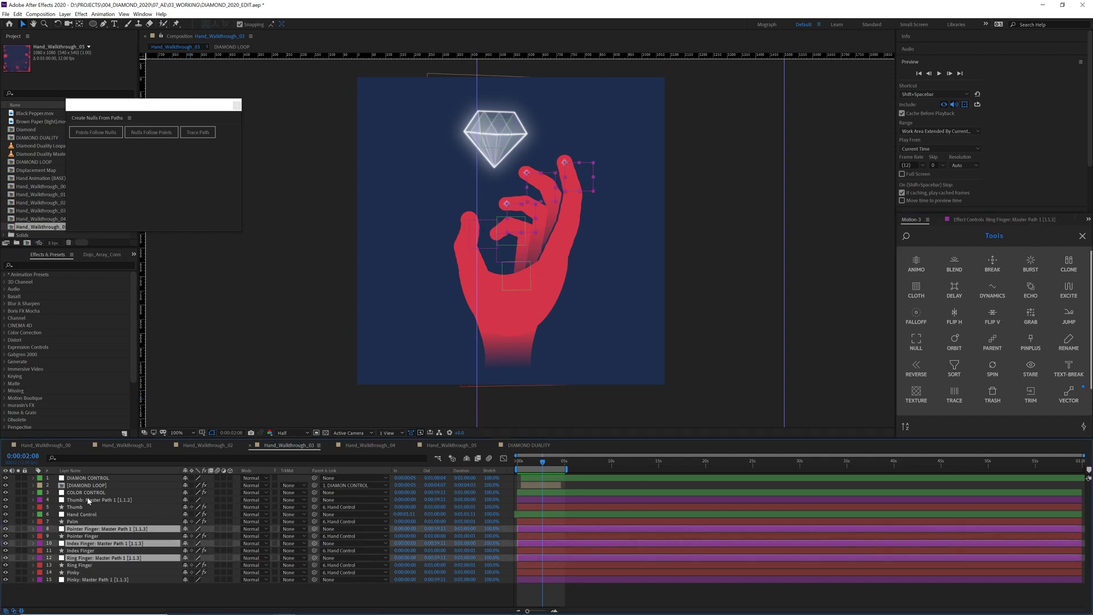
ctrl+click(88, 500)
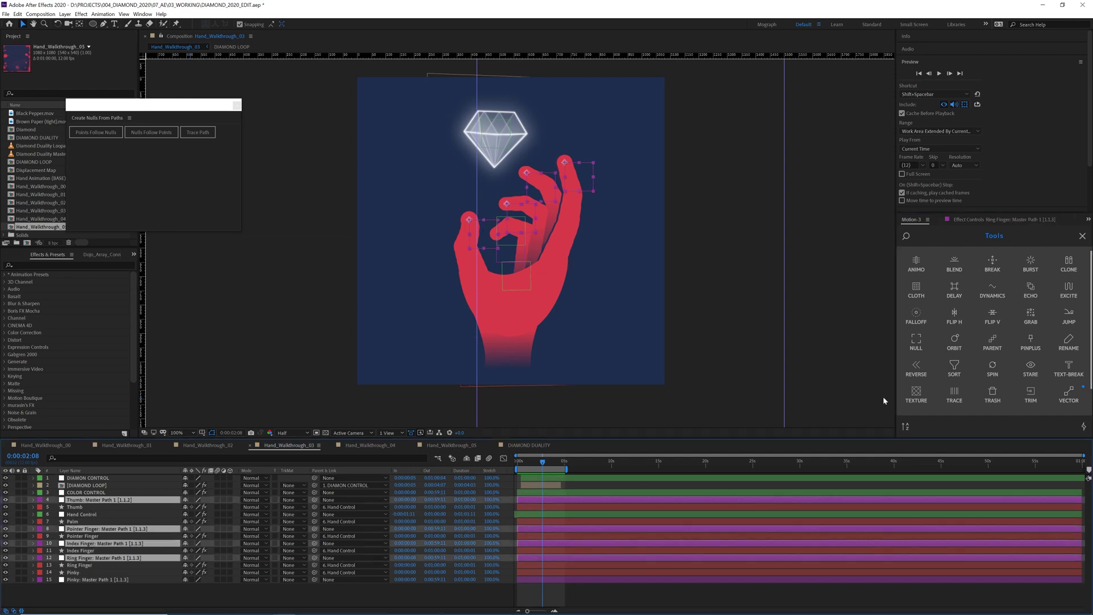
ctrl+click(88, 478)
click(1067, 394)
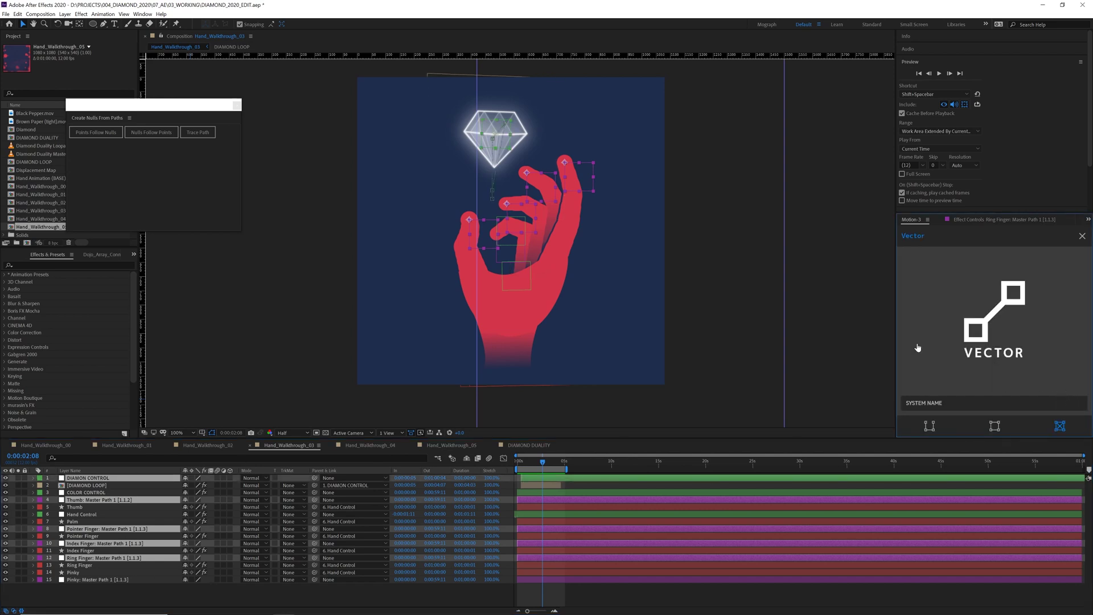
click(1005, 315)
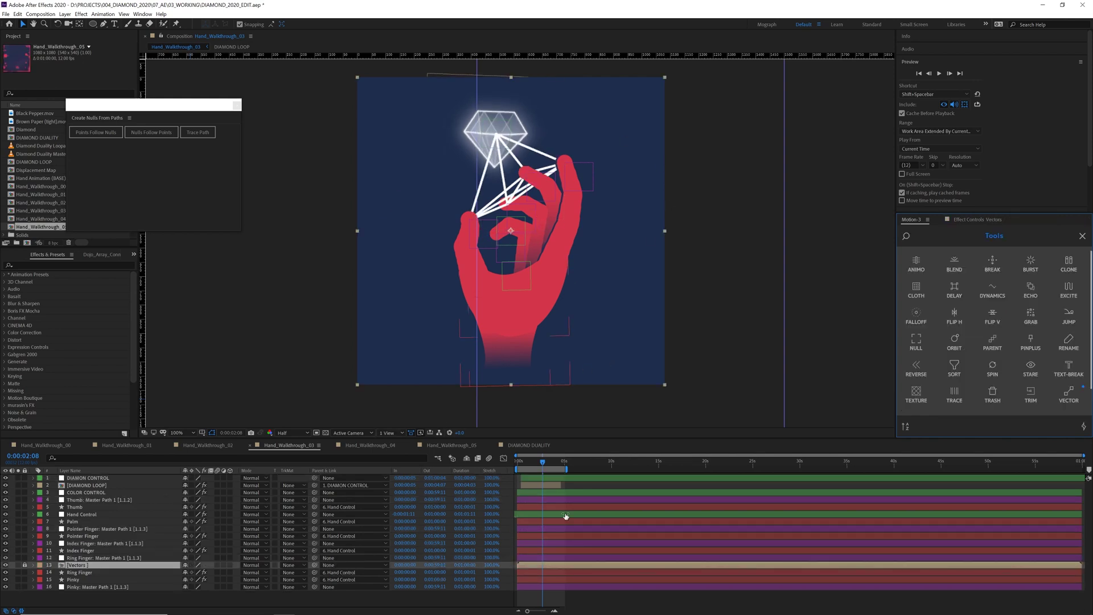
Undo the Vectors layer, add Pinky: Master Path, and link everything with Dojo Array Connect.
key(ctrl+z)
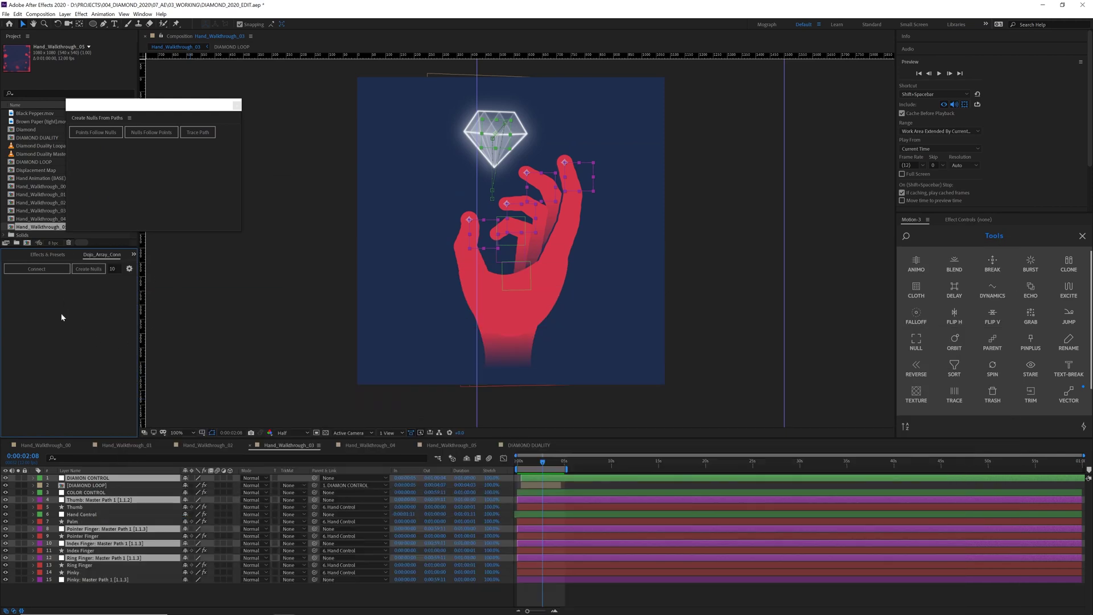
ctrl+click(104, 580)
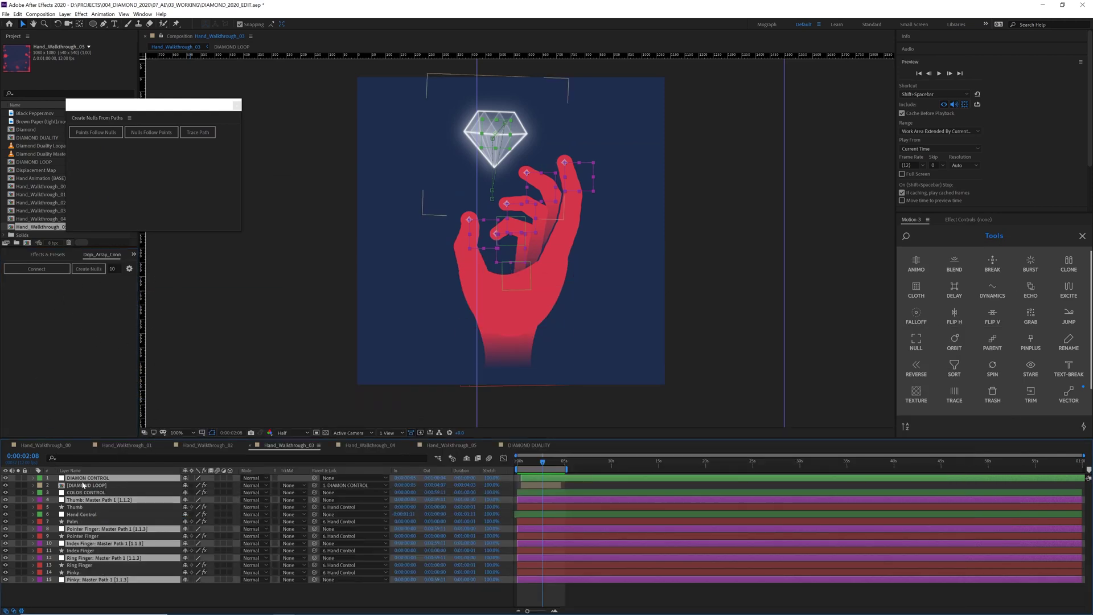
click(44, 272)
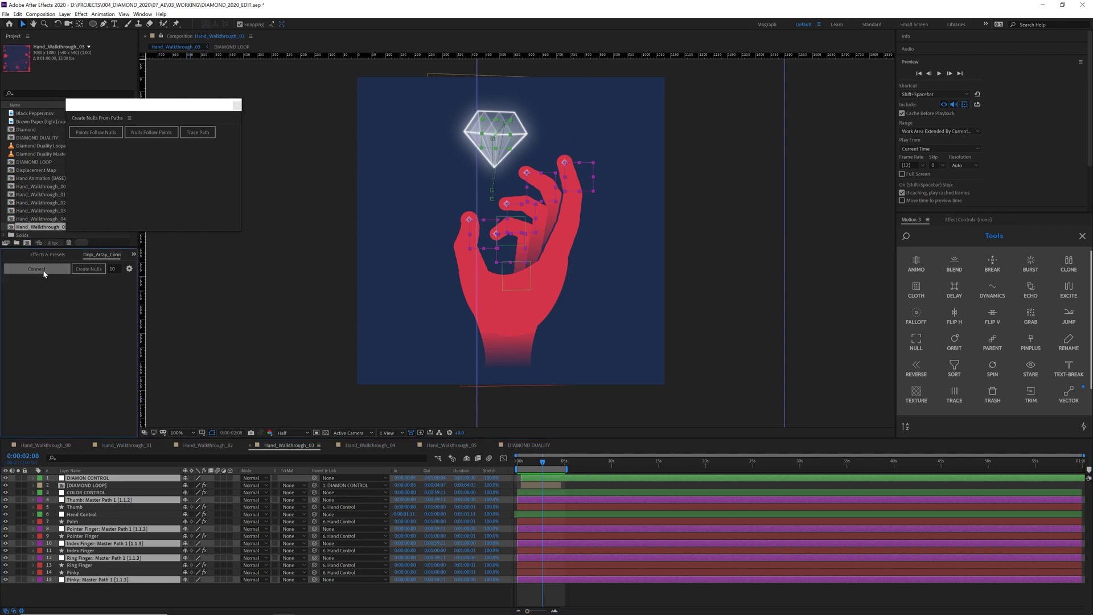
At 0:00:01:11, shrink the array point size until the dots vanish, keeping the Dojo Array effect.
click(535, 465)
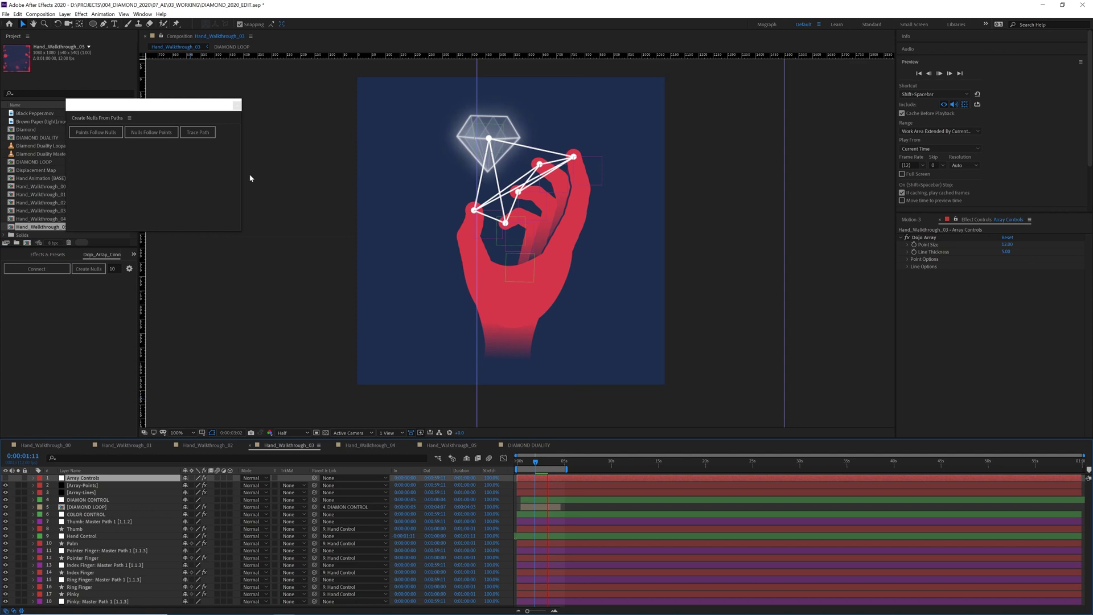
key(space)
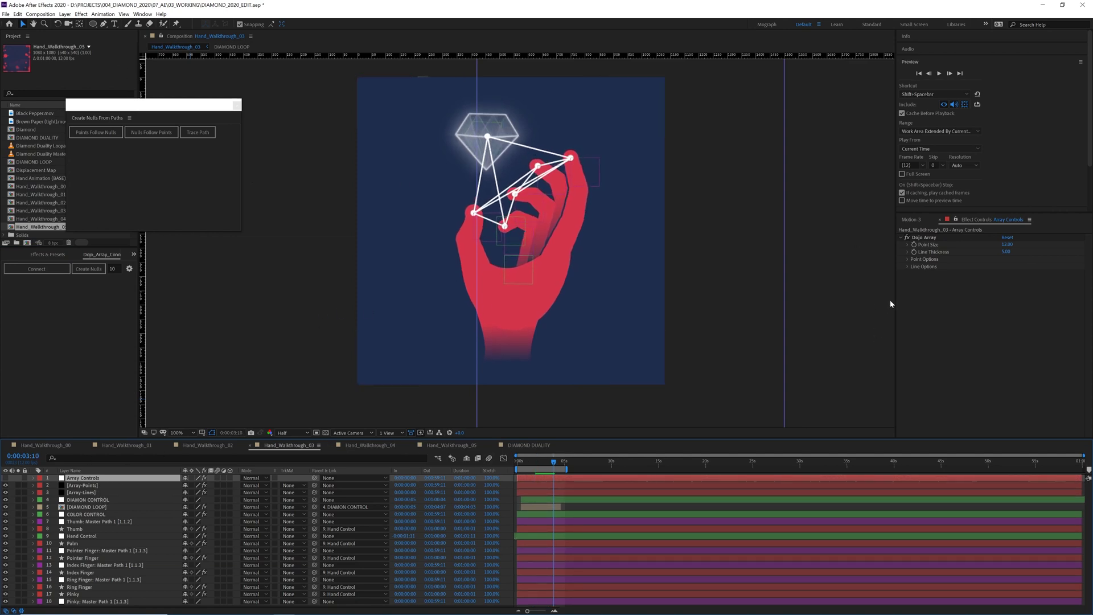
drag(1010, 244, 948, 255)
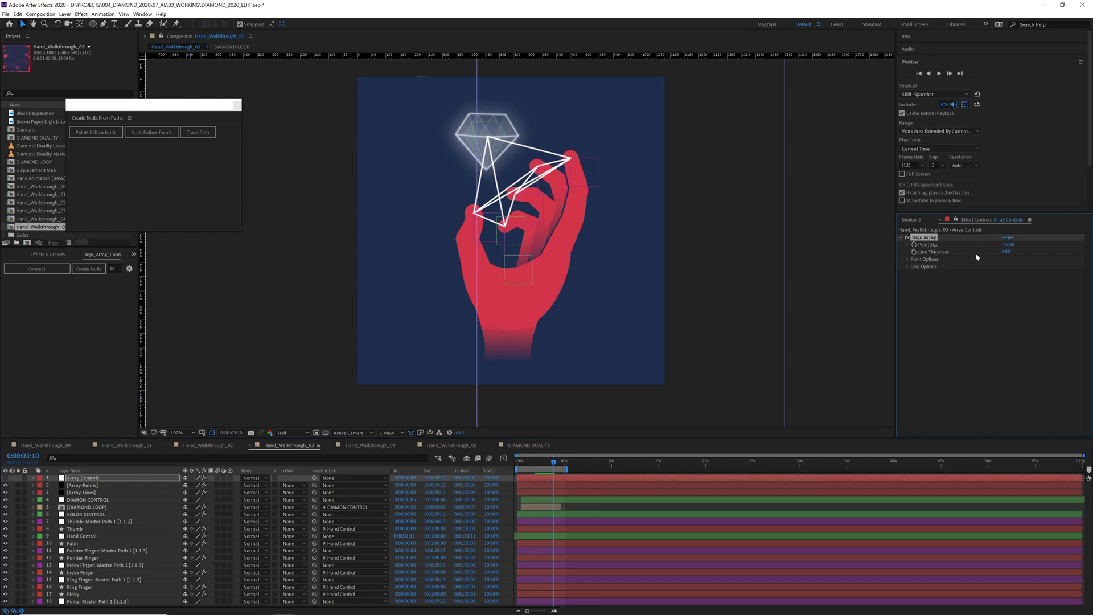
key(Delete)
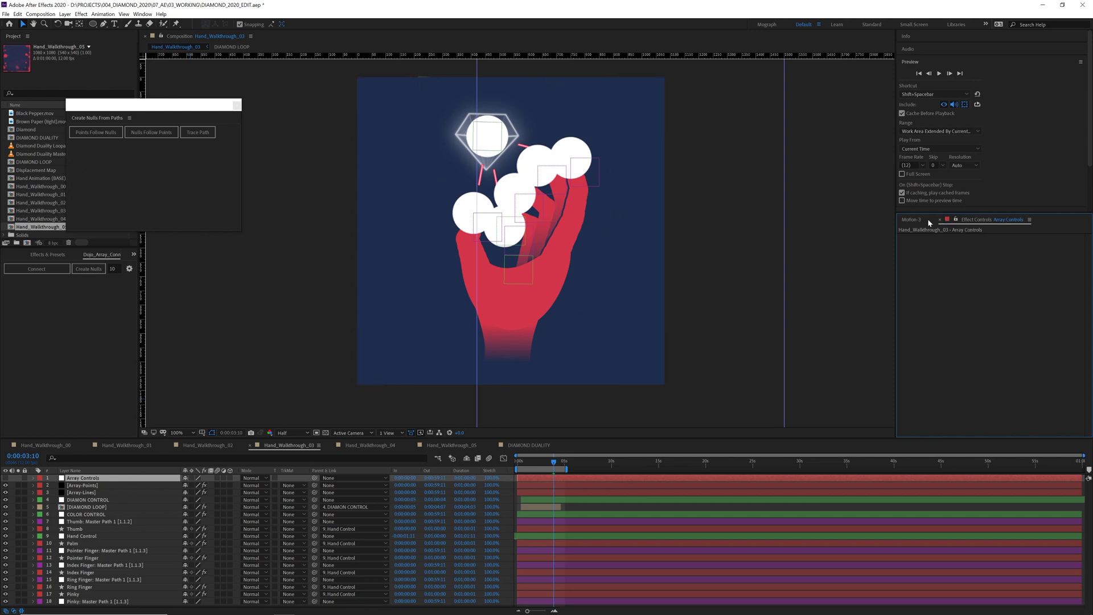
key(ctrl+z)
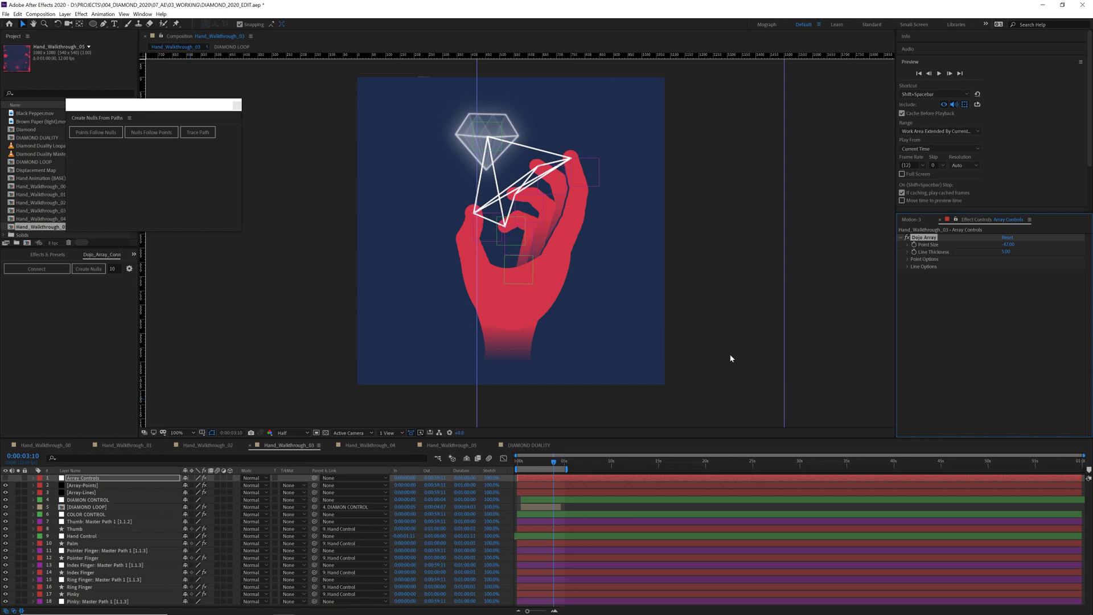
Preview Hand_Walkthrough_04 and review the bubbles effect on BUBBLES BACKGROUND.
click(369, 444)
key(space)
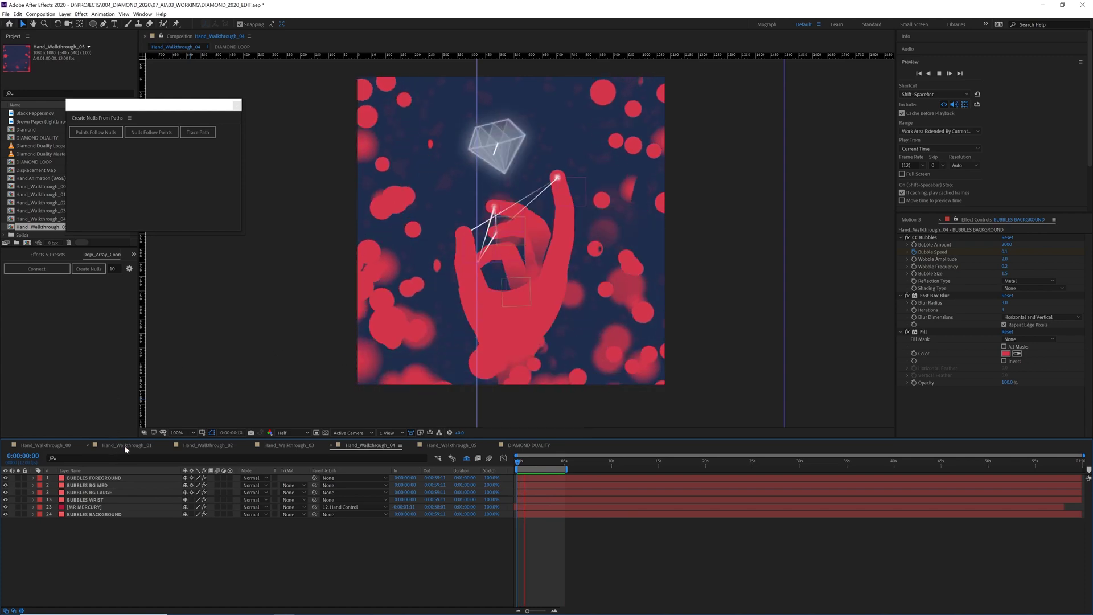
click(921, 238)
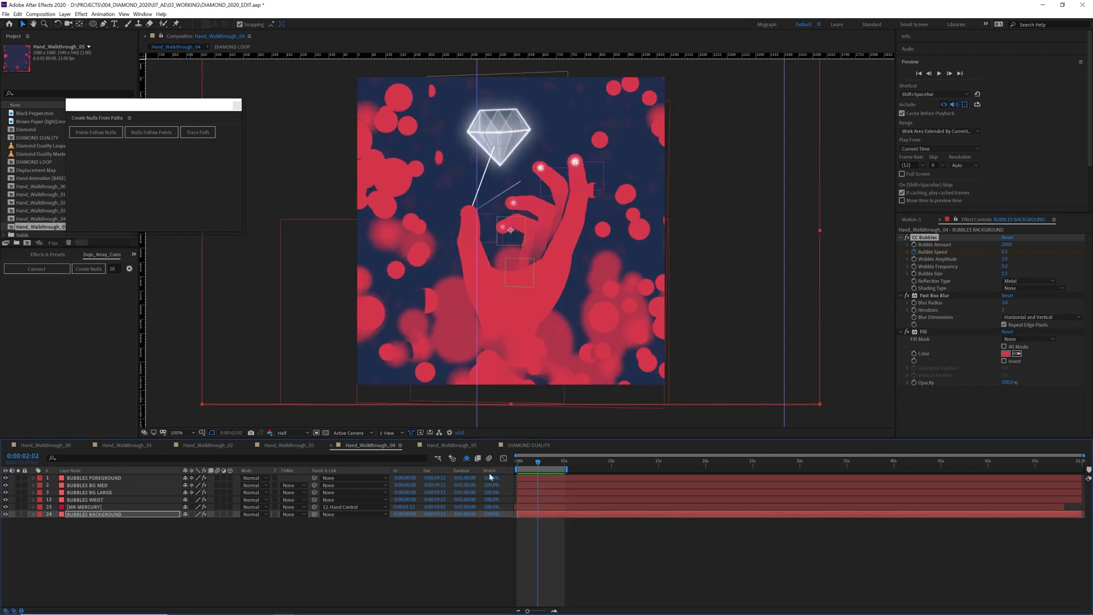
click(56, 559)
Hide all layers, then show BUBBLES BACKGROUND and [MR MERCURY], checking [MR MERCURY] soloed.
drag(6, 478, 3, 515)
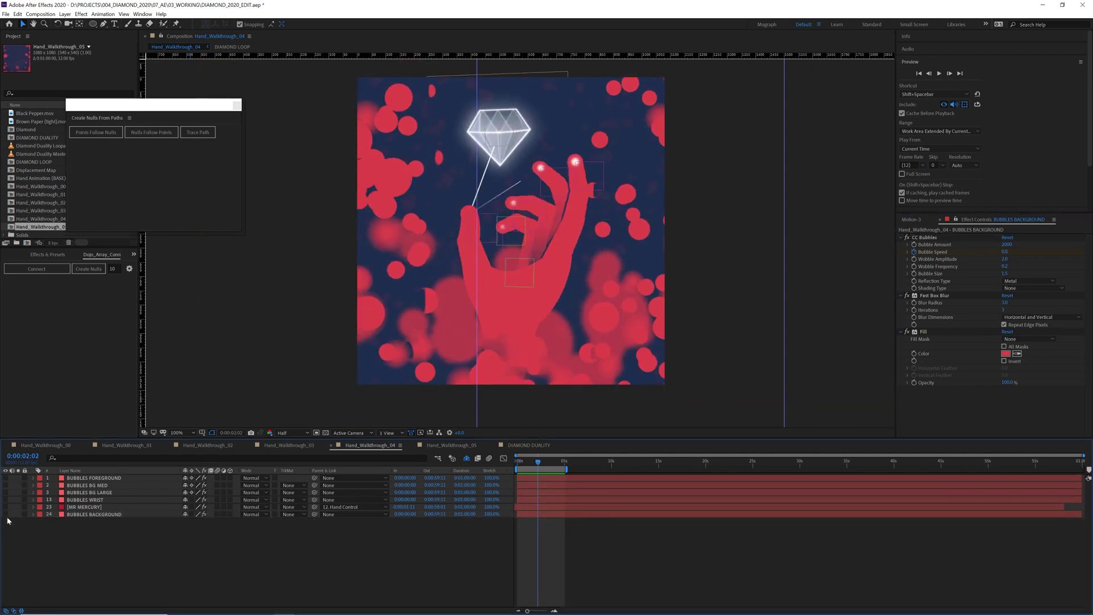
click(6, 514)
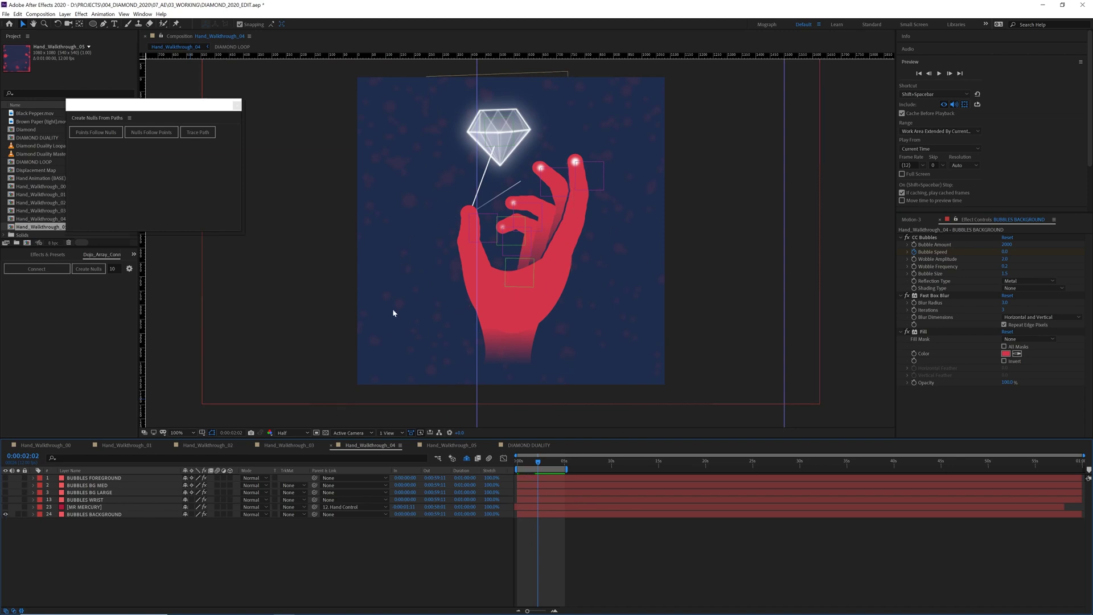
click(5, 506)
drag(538, 461, 541, 463)
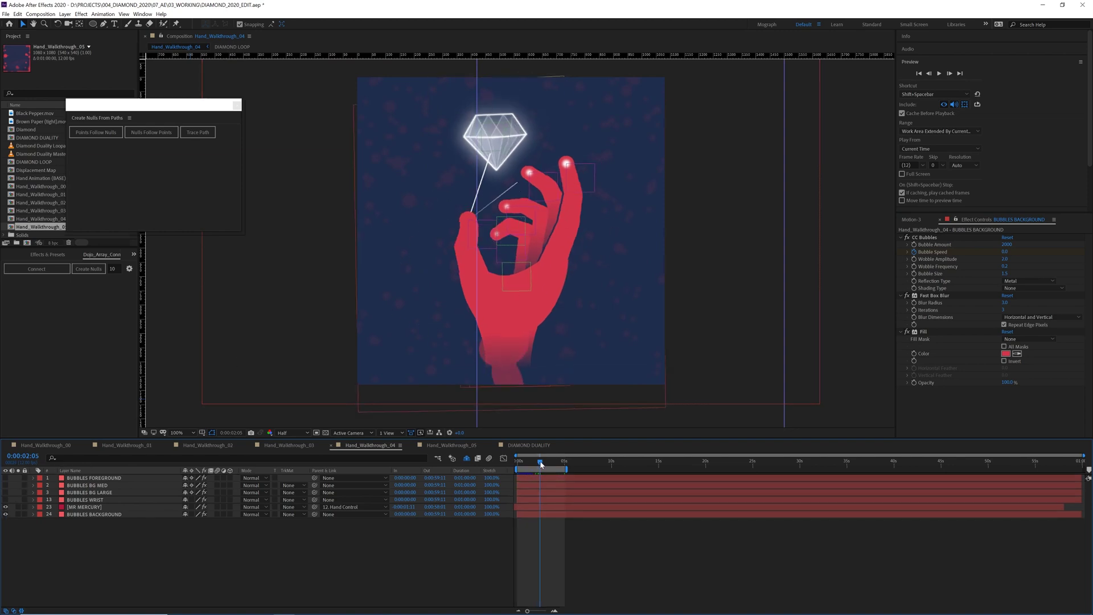
click(18, 507)
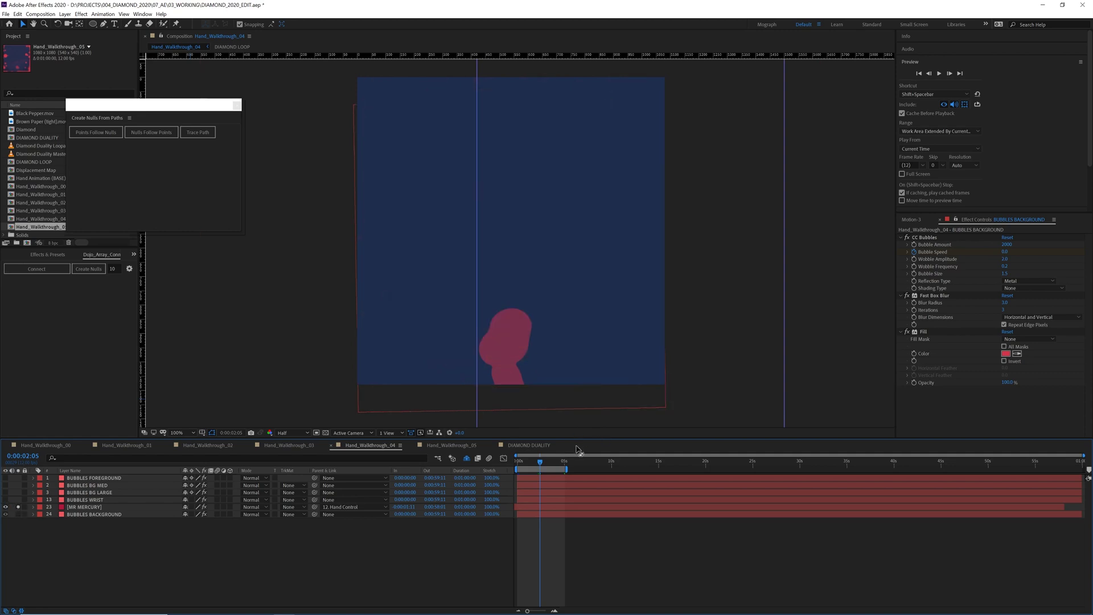
mouse_move(537, 463)
mouse_down()
mouse_move(520, 464)
mouse_move(550, 464)
mouse_move(540, 465)
mouse_up()
click(18, 507)
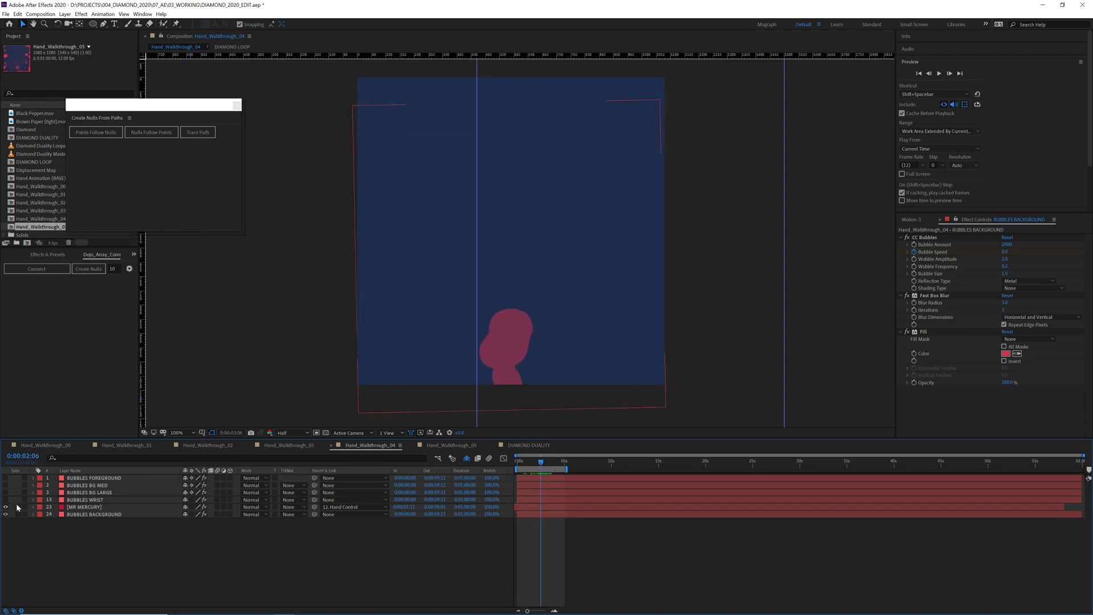
Show the BUBBLES WRIST layer and review its bubbles around 4 seconds.
click(5, 499)
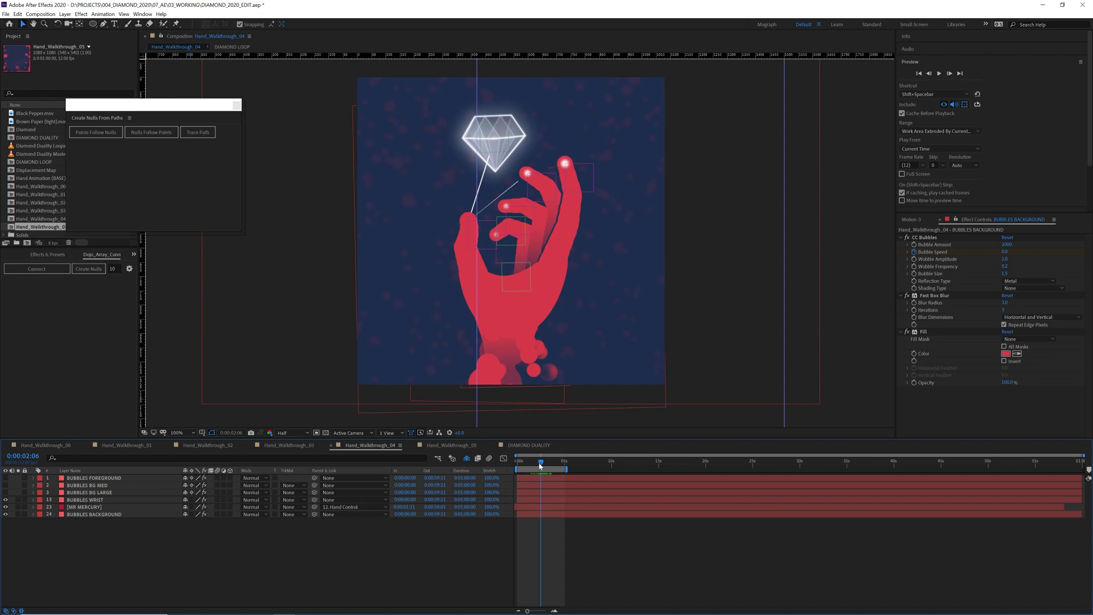
key(space)
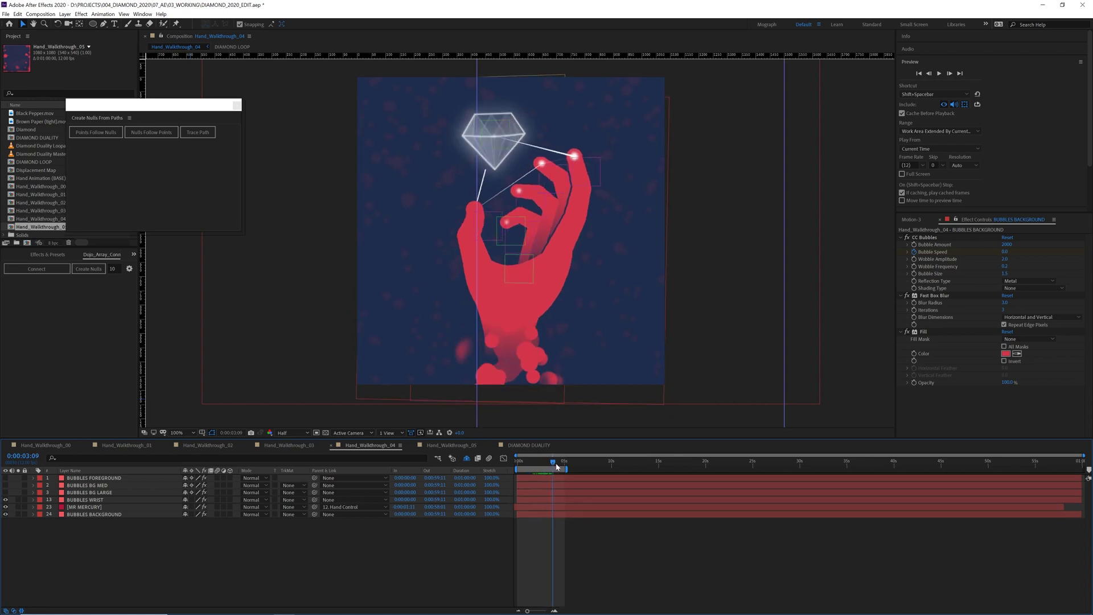
drag(546, 468, 551, 468)
click(90, 500)
Turn on BUBBLES BG LARGE, BUBBLES BG MED and BUBBLES FOREGROUND, reviewing each one's effect settings.
click(6, 493)
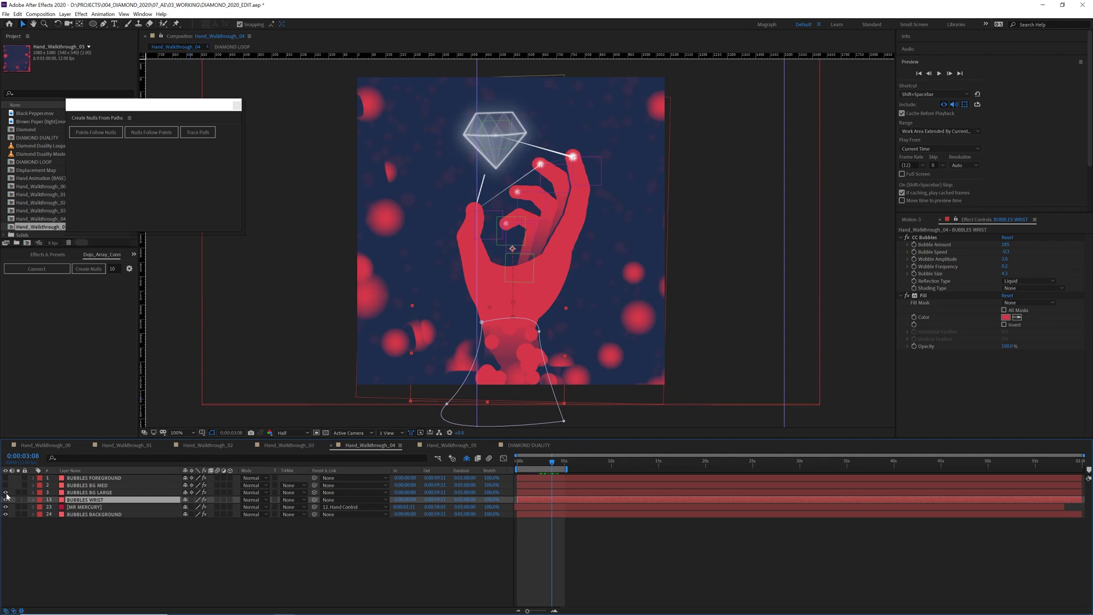
mouse_move(542, 463)
mouse_down()
mouse_move(519, 464)
mouse_move(553, 465)
mouse_up()
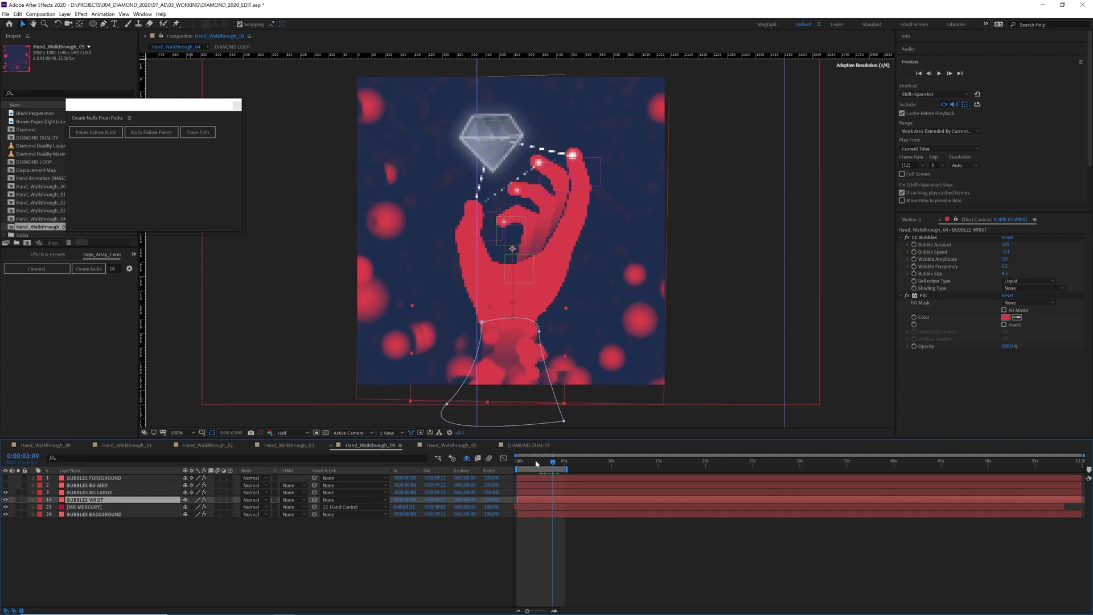
click(541, 490)
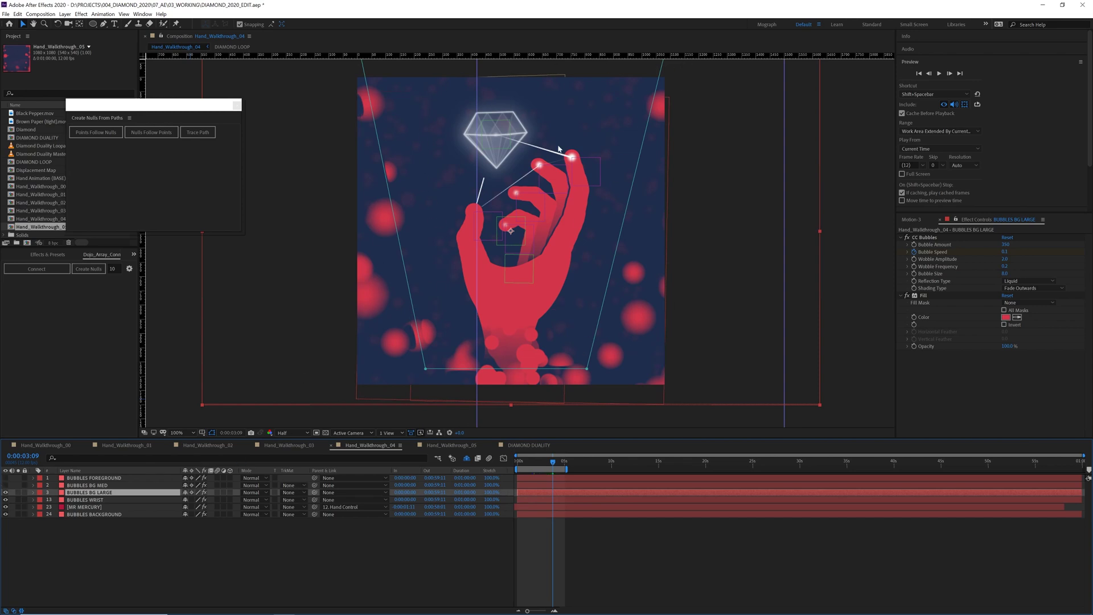
click(7, 487)
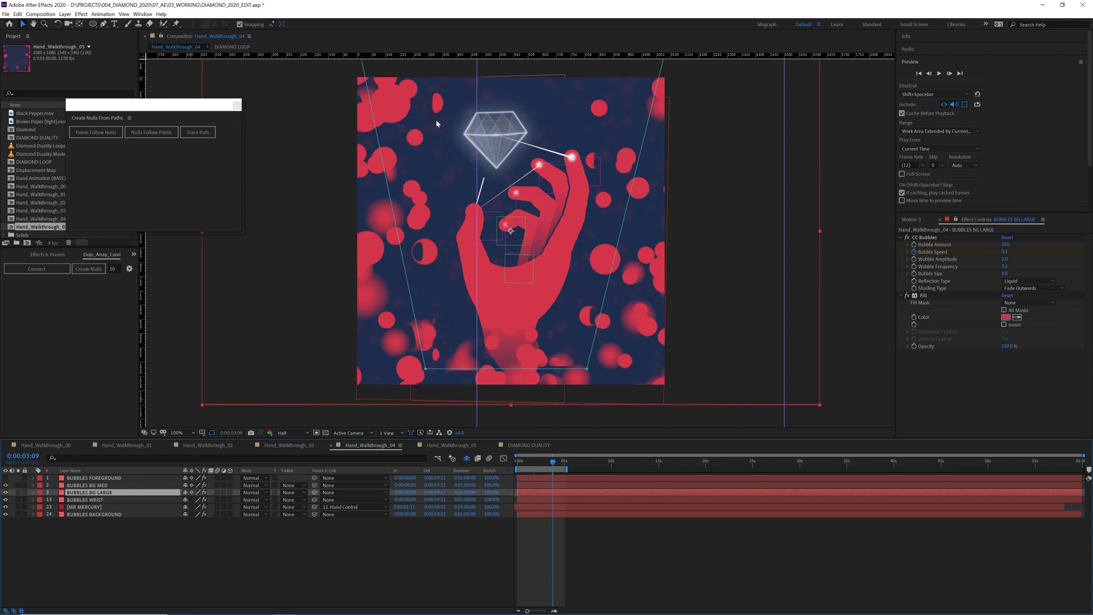
click(88, 485)
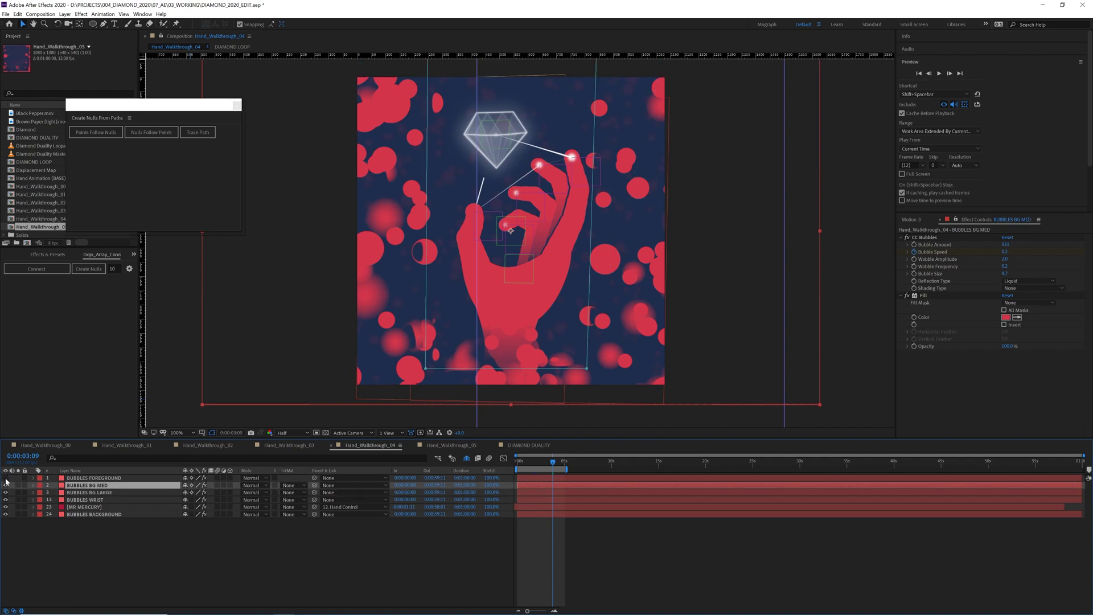
click(6, 478)
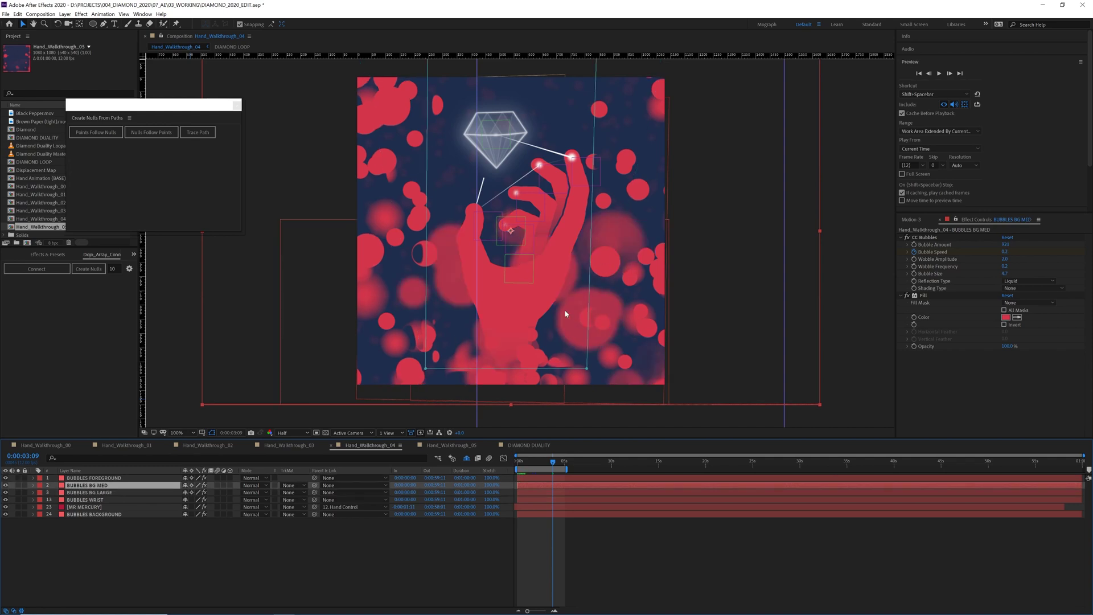
click(113, 478)
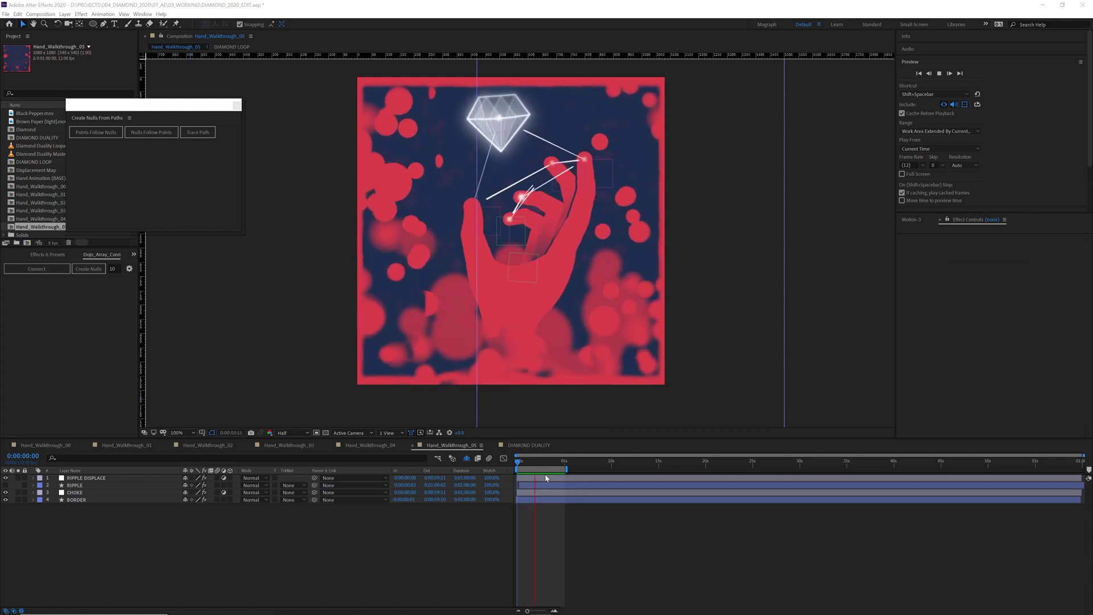
Solo the BORDER layer, inspect its animated roughened edge up close, then set magnification to Fit.
click(534, 465)
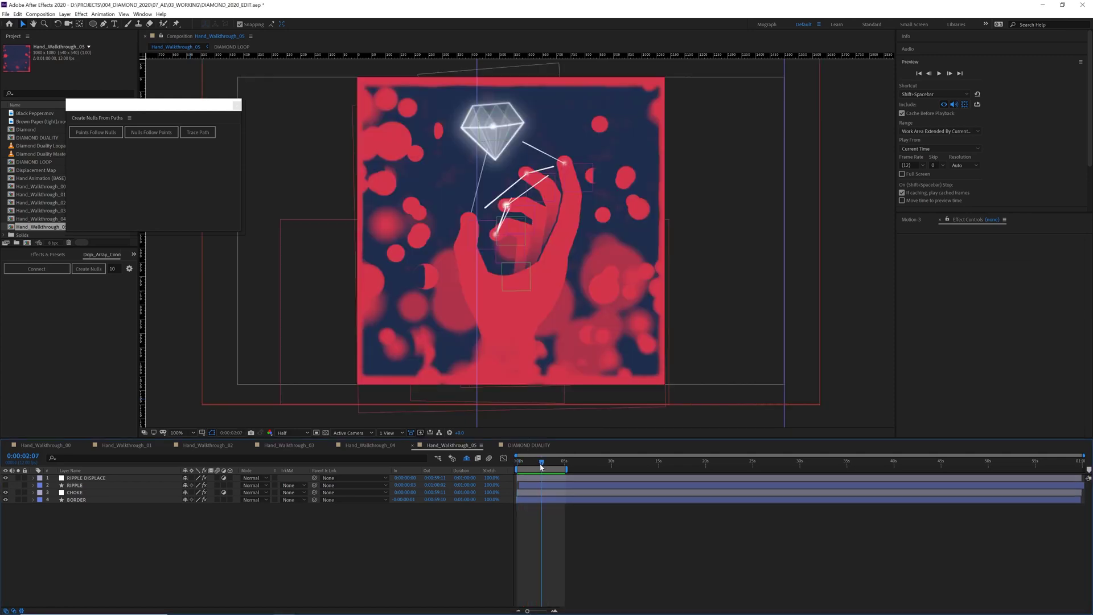
key(Page_Up)
key(Page_Up)
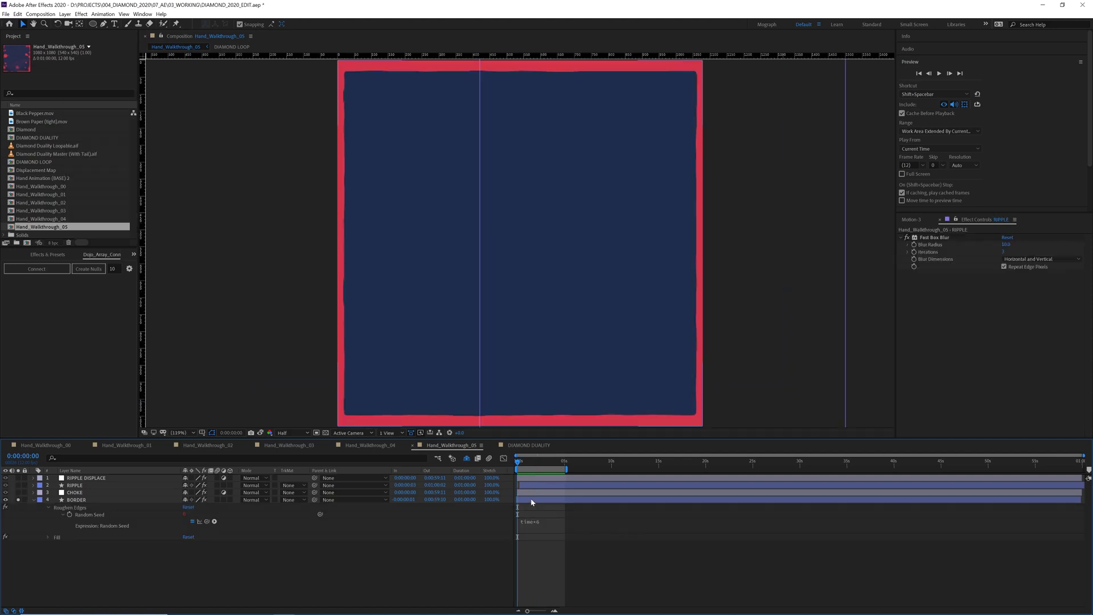
click(532, 502)
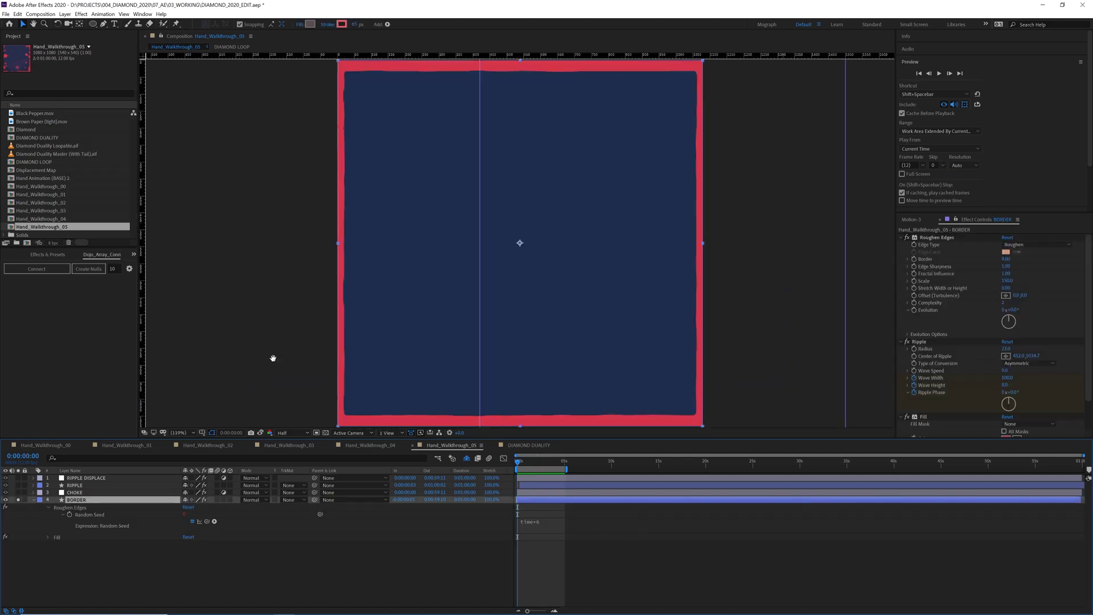
scroll(502, 300, up, 6)
scroll(648, 267, down, 1)
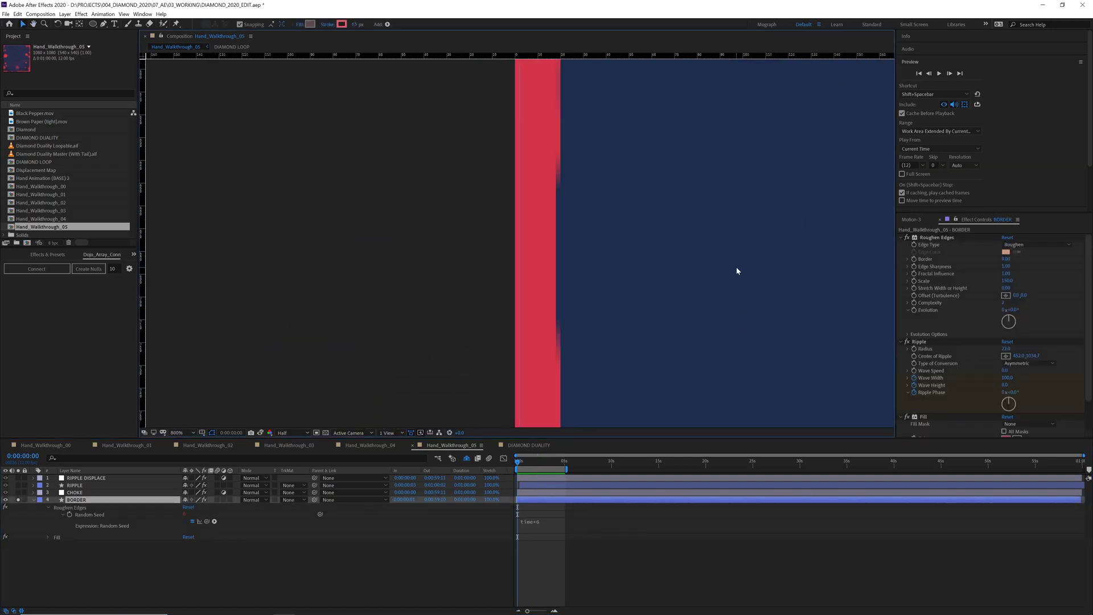
key(space)
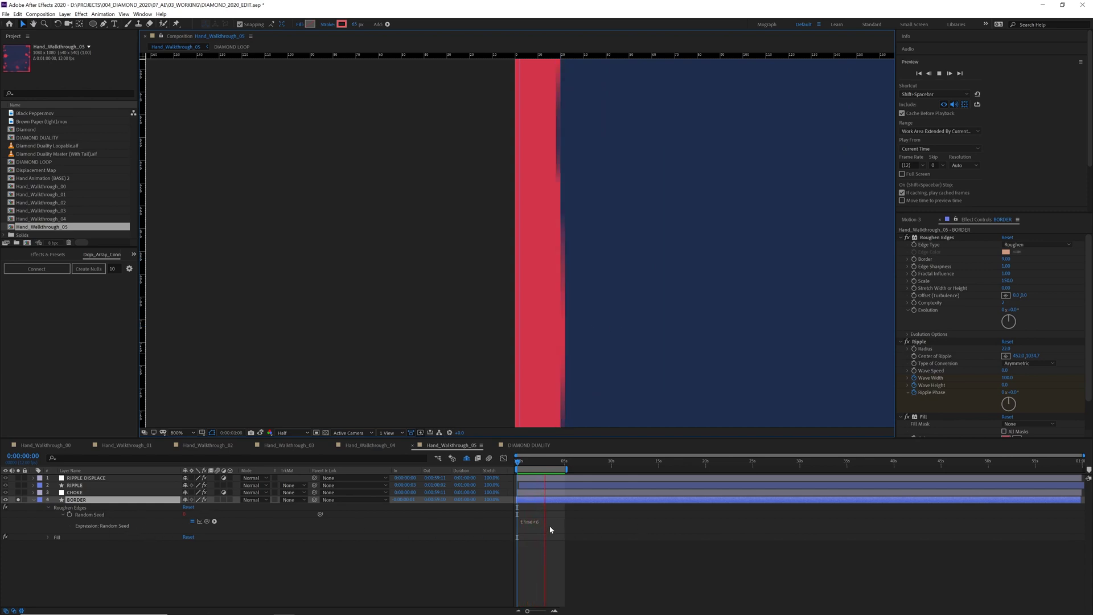
scroll(626, 278, down, 1)
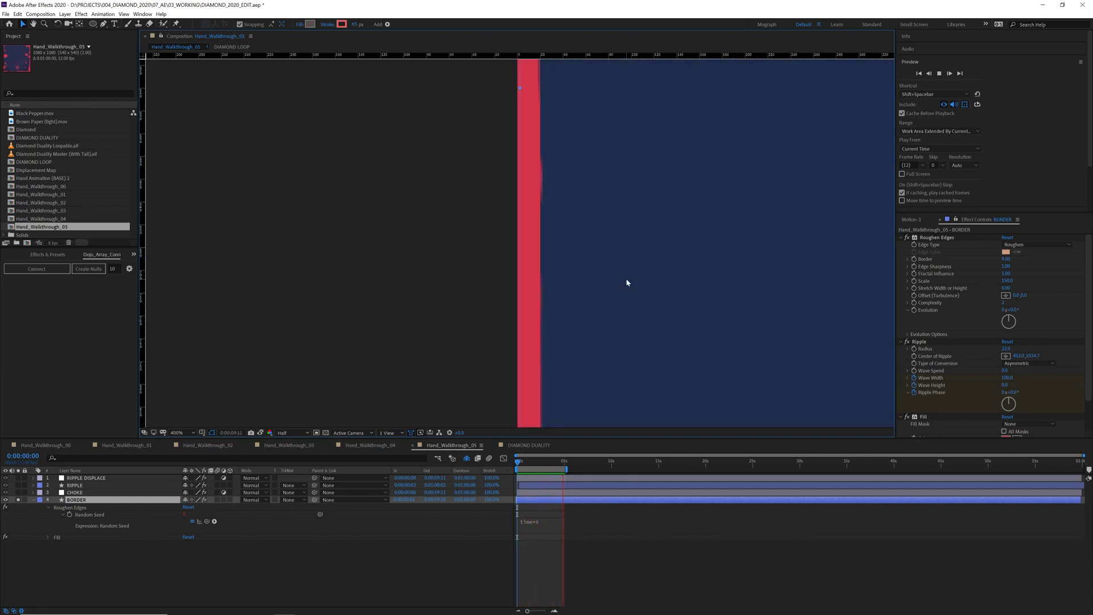
click(177, 433)
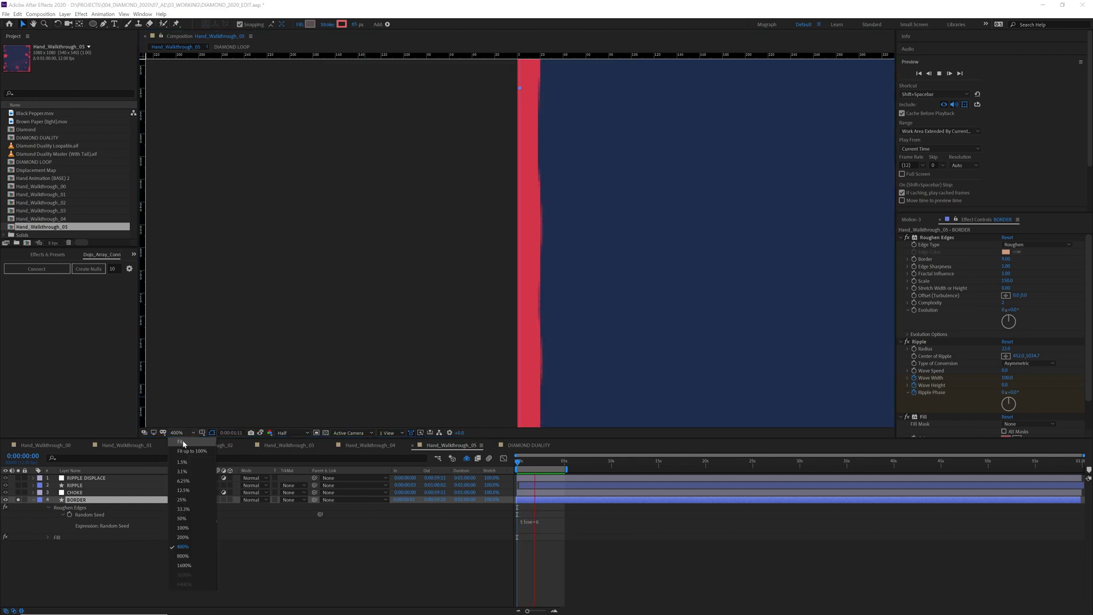
click(185, 470)
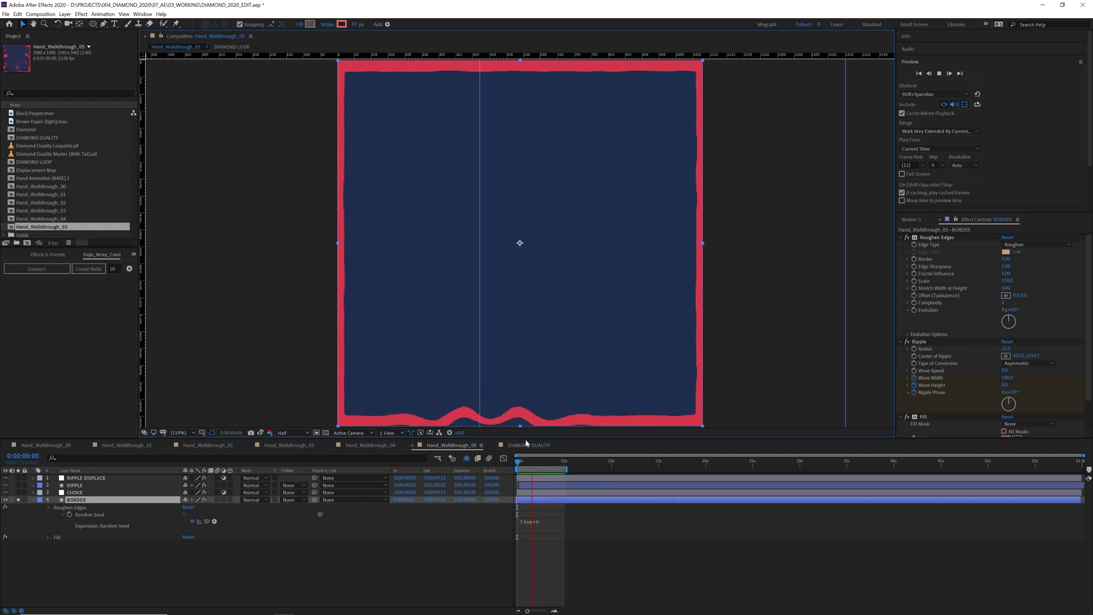
Solo the RIPPLE layer and scrub to watch its ring grow.
click(87, 485)
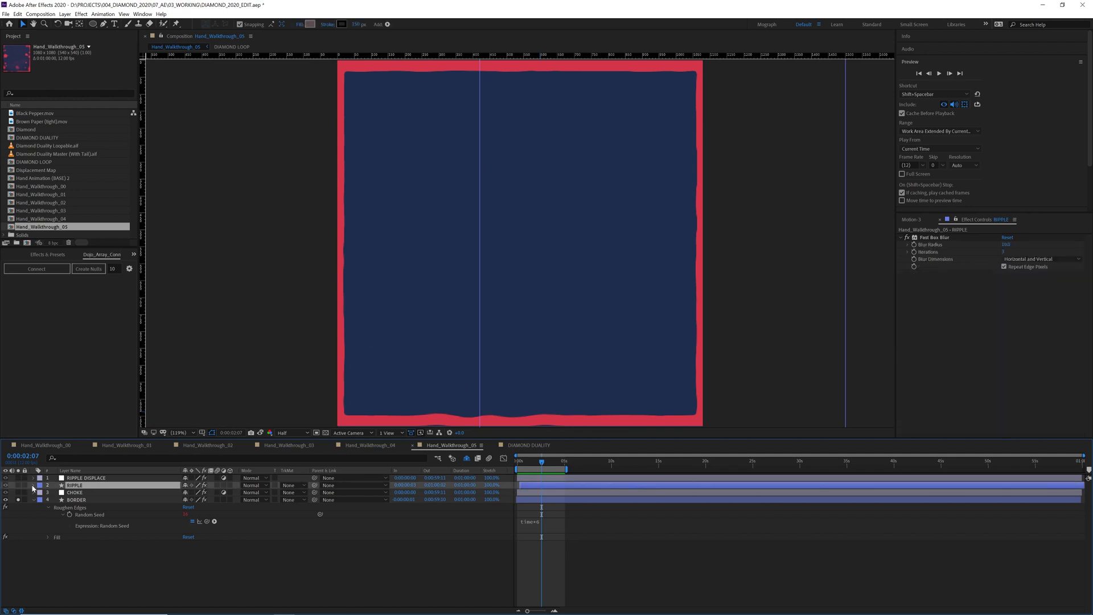
click(19, 485)
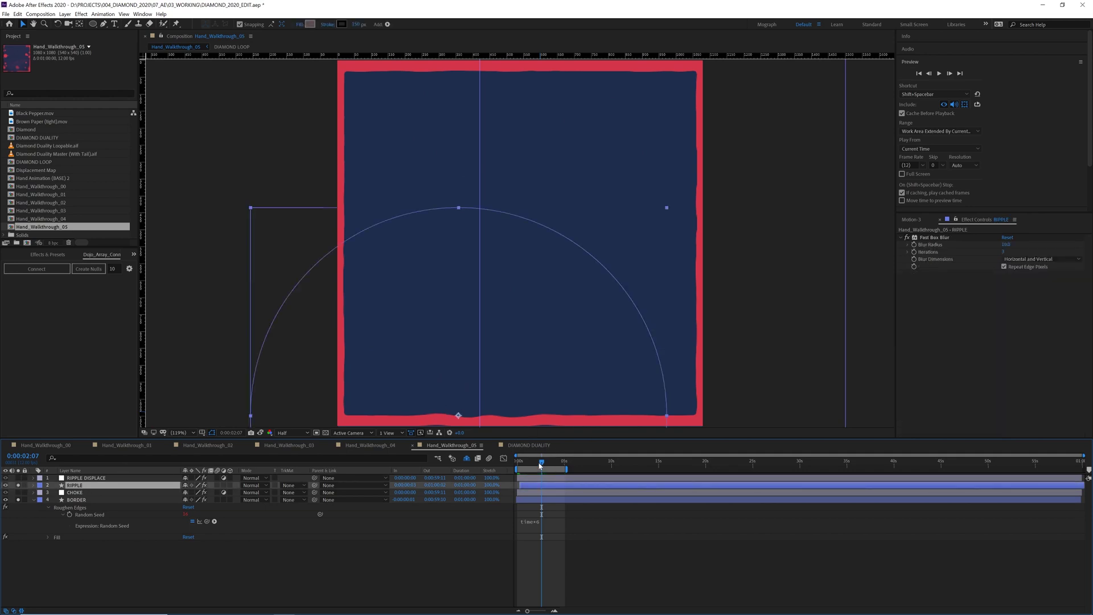
drag(540, 465, 524, 465)
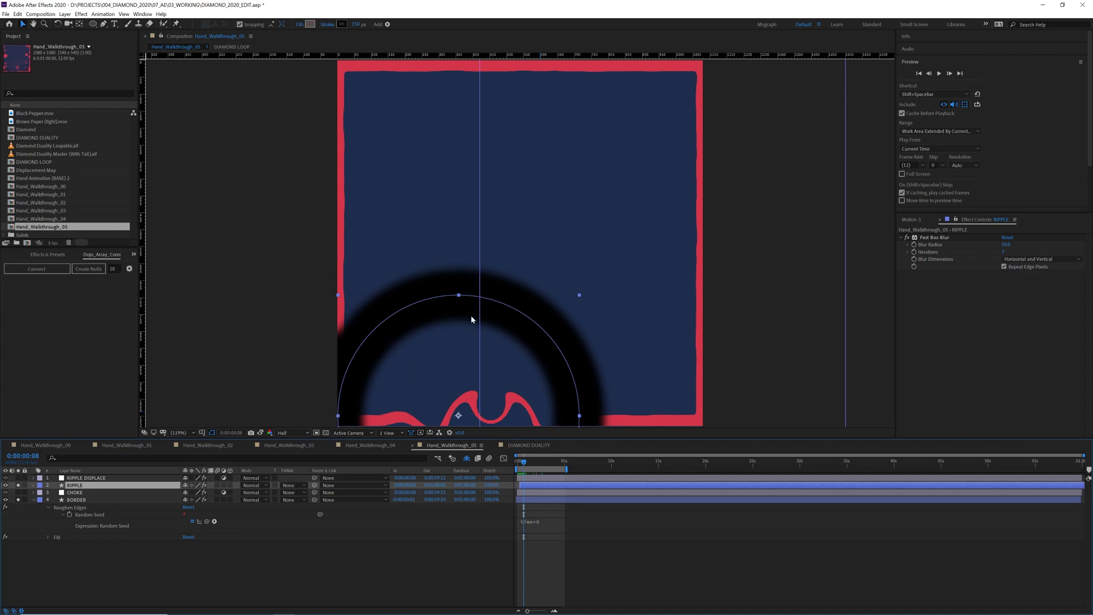
mouse_move(524, 465)
mouse_down()
mouse_move(542, 462)
mouse_move(523, 465)
mouse_up()
Keep RIPPLE as RIPPLE DISPLACE's source, enable RIPPLE DISPLACE, hide RIPPLE and unsolo BORDER.
click(526, 479)
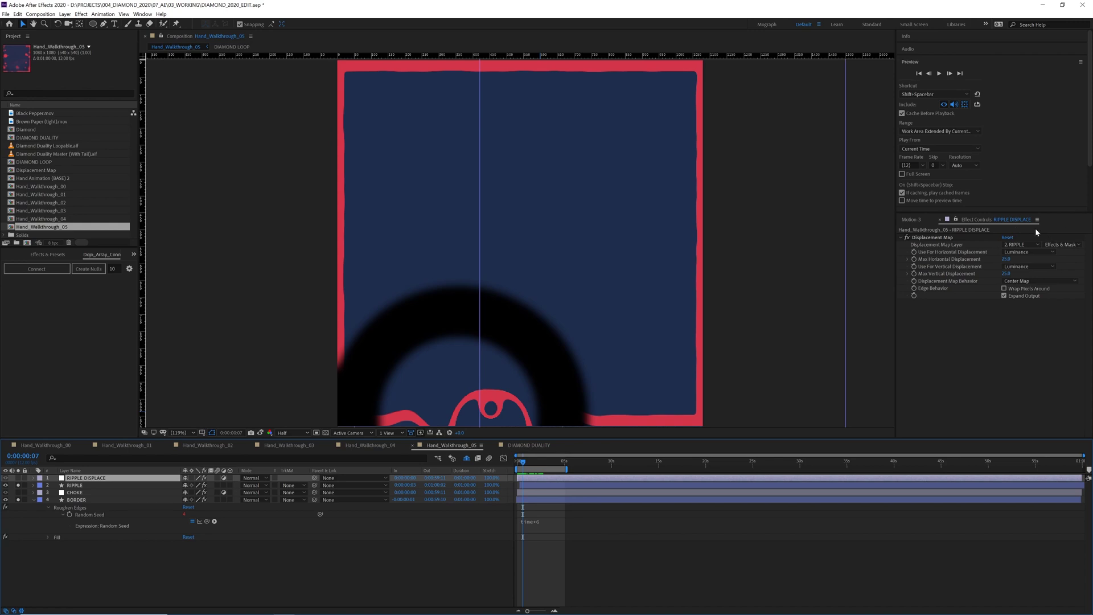
click(1022, 244)
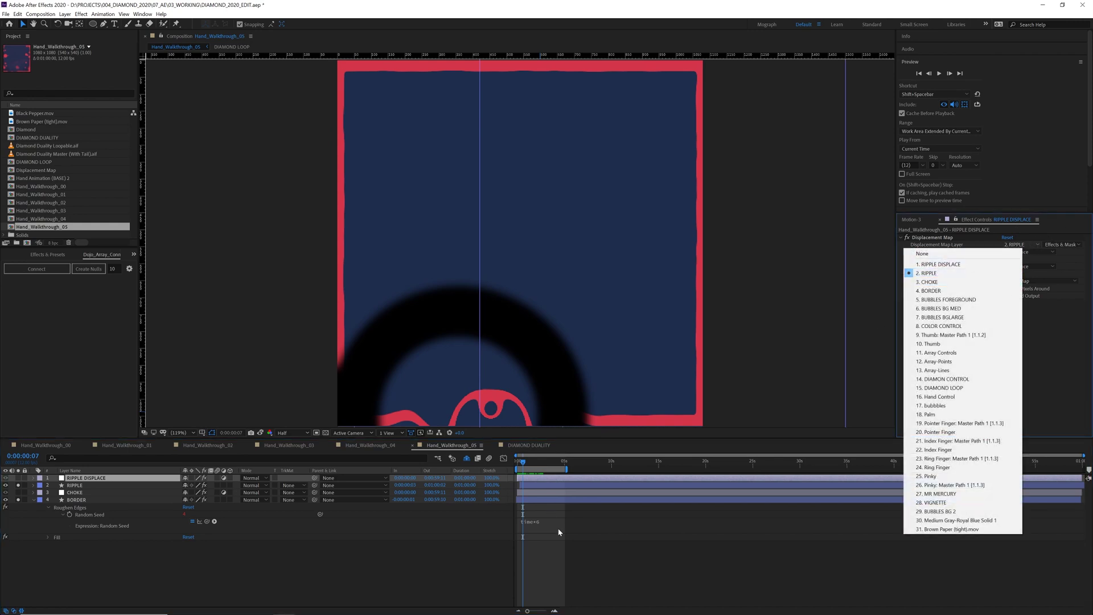
click(968, 273)
drag(526, 466, 525, 467)
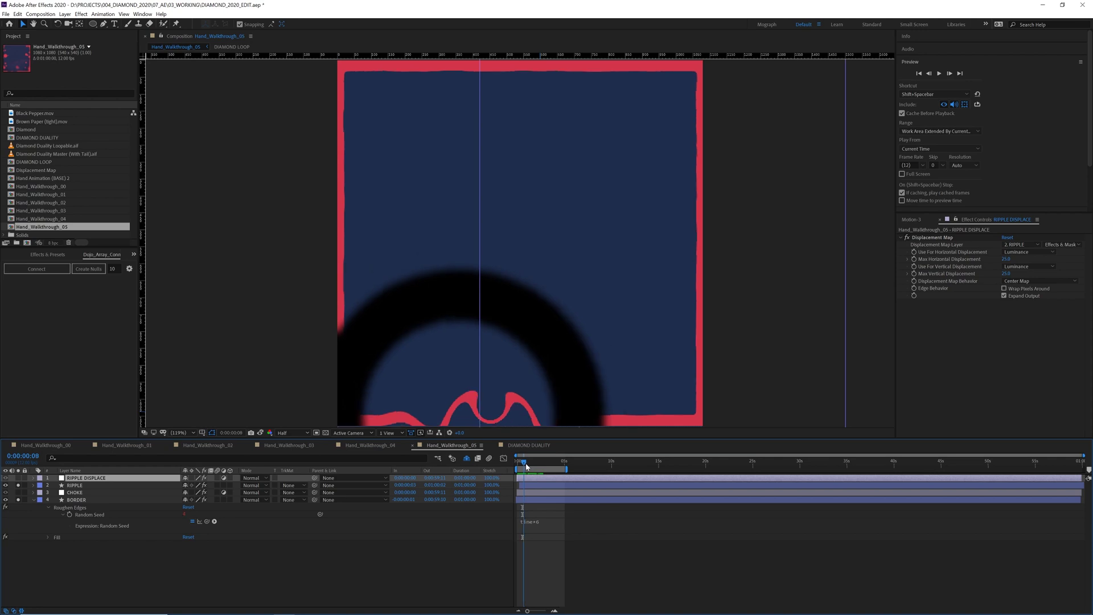
click(18, 477)
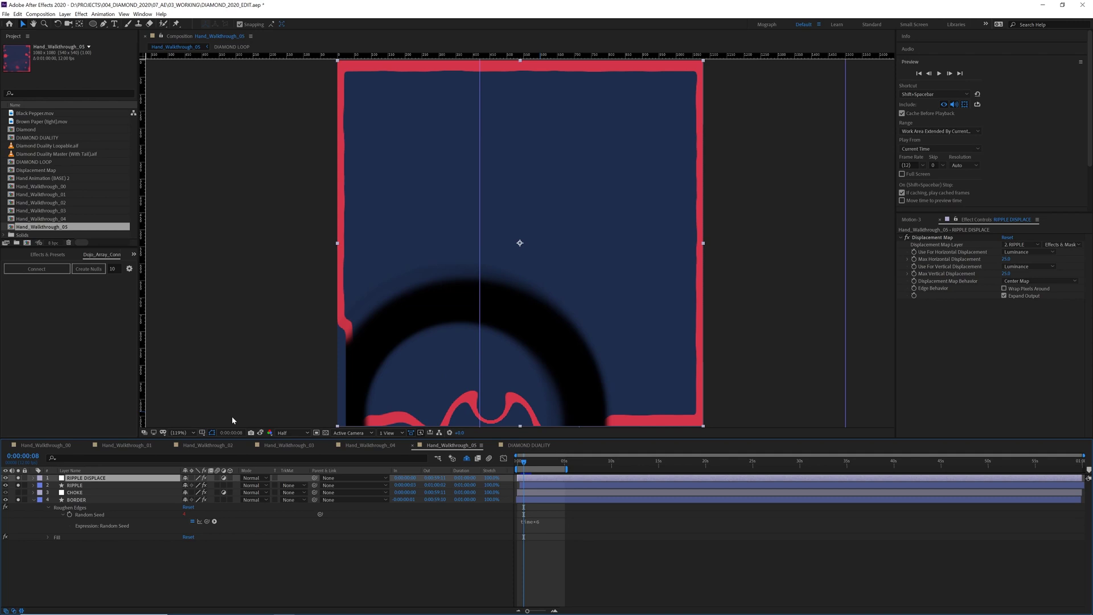
click(6, 485)
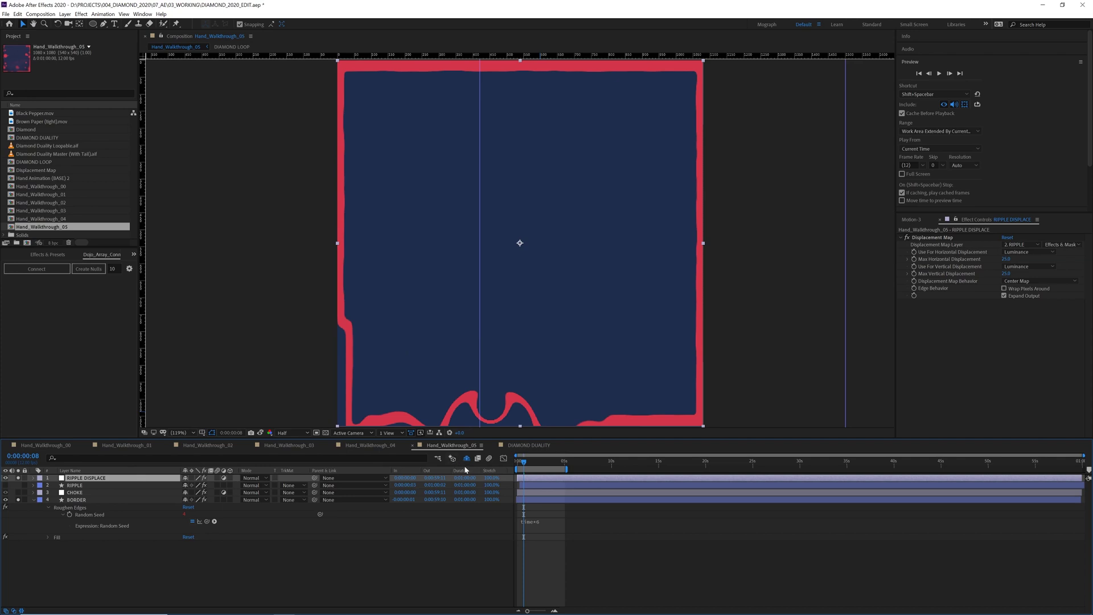
click(18, 499)
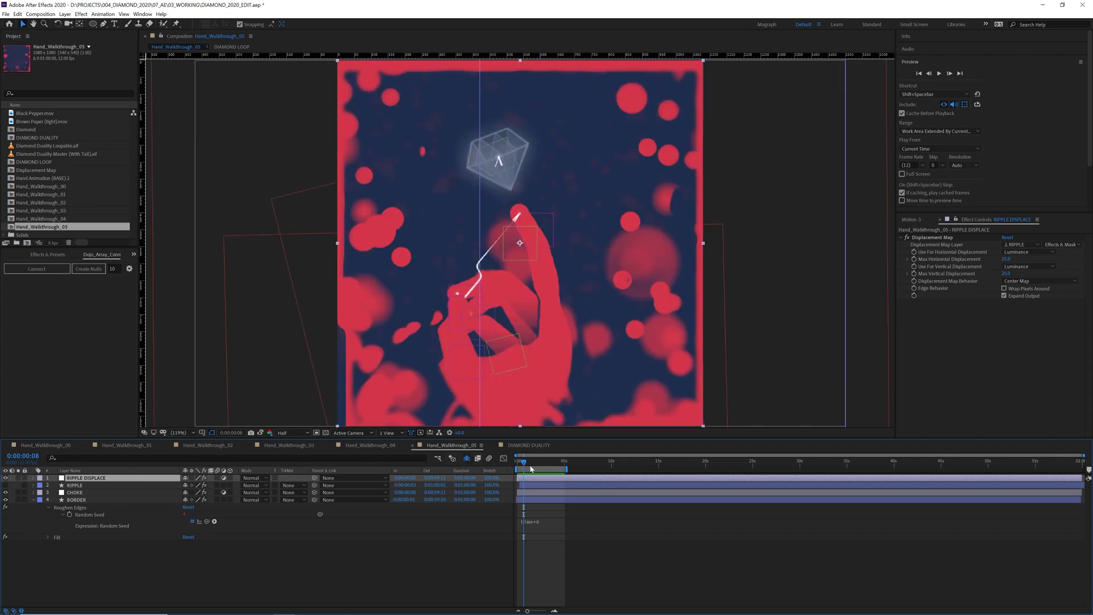
Set Max Horizontal Displacement to 171 and Max Vertical to 25, then preview from the start.
drag(530, 468, 531, 460)
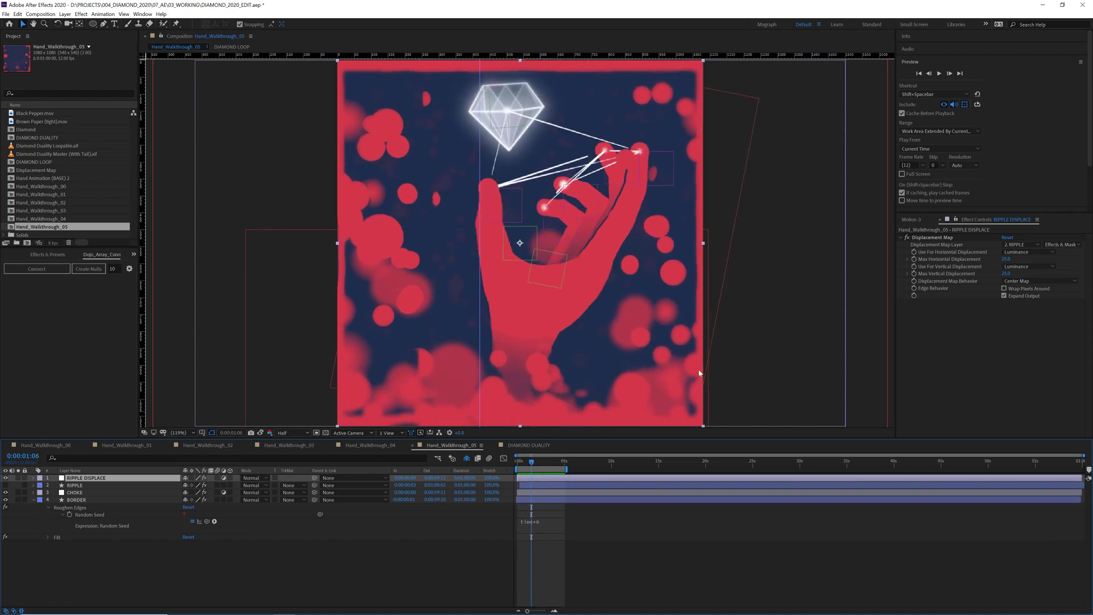
mouse_move(1006, 260)
mouse_down()
mouse_move(1025, 273)
mouse_move(1001, 268)
mouse_up()
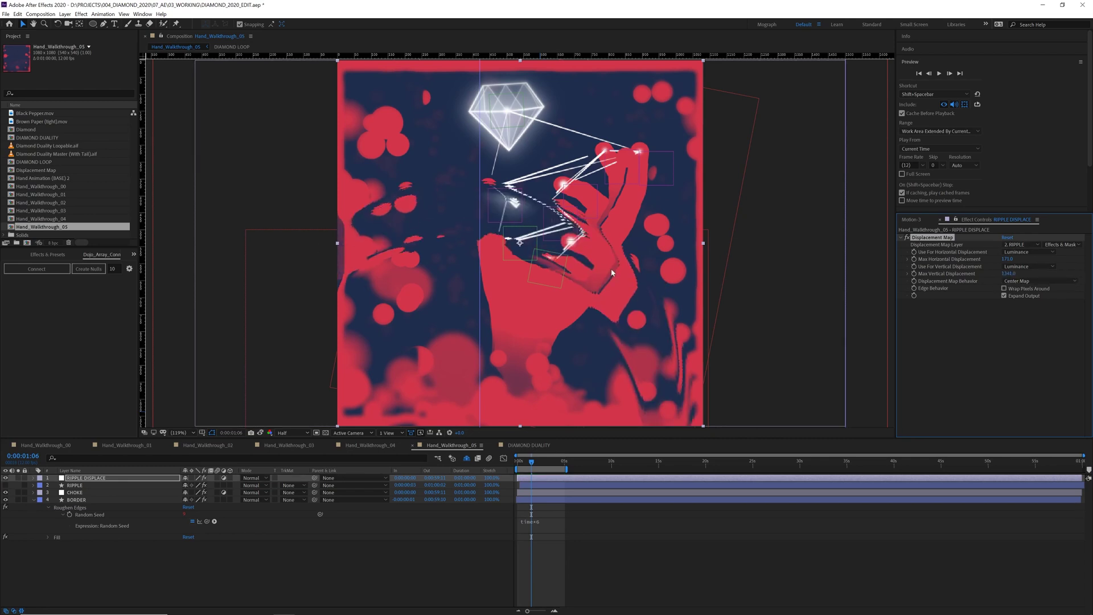
key(ctrl+z)
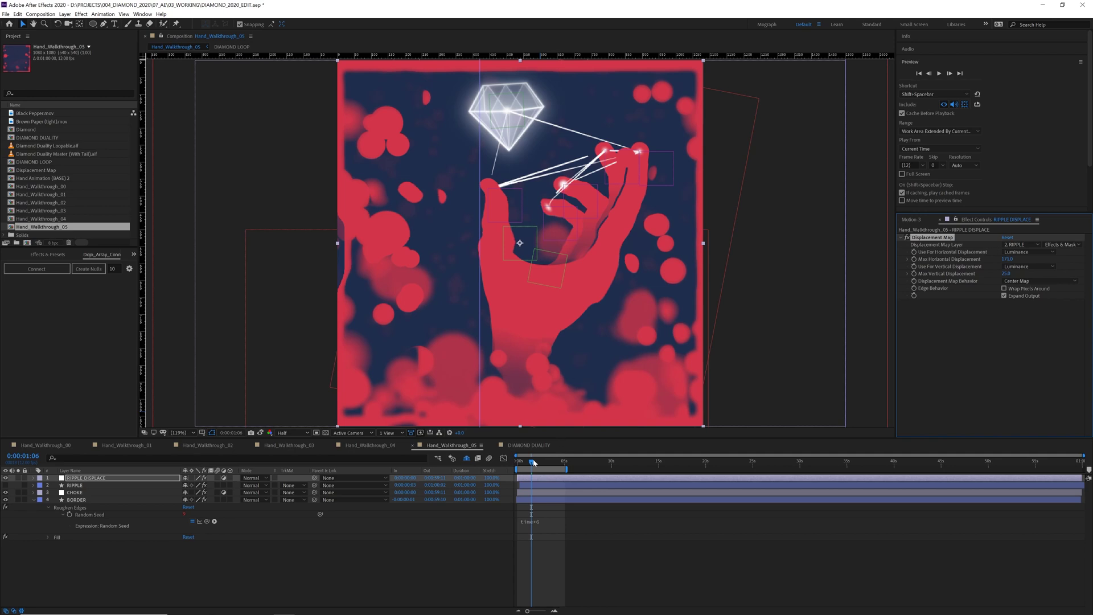
drag(533, 461, 517, 461)
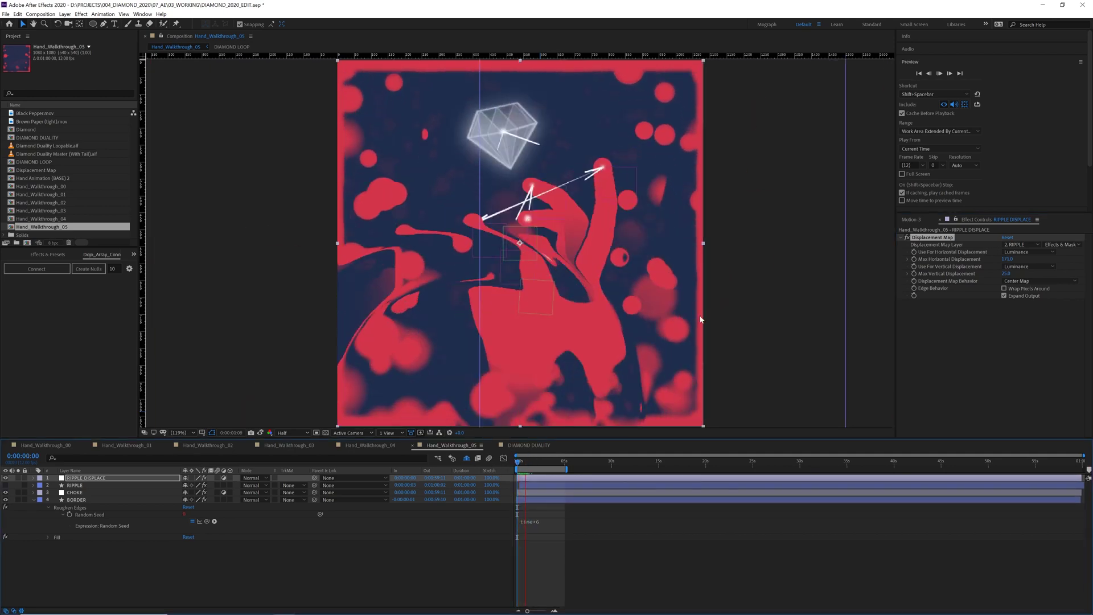
key(space)
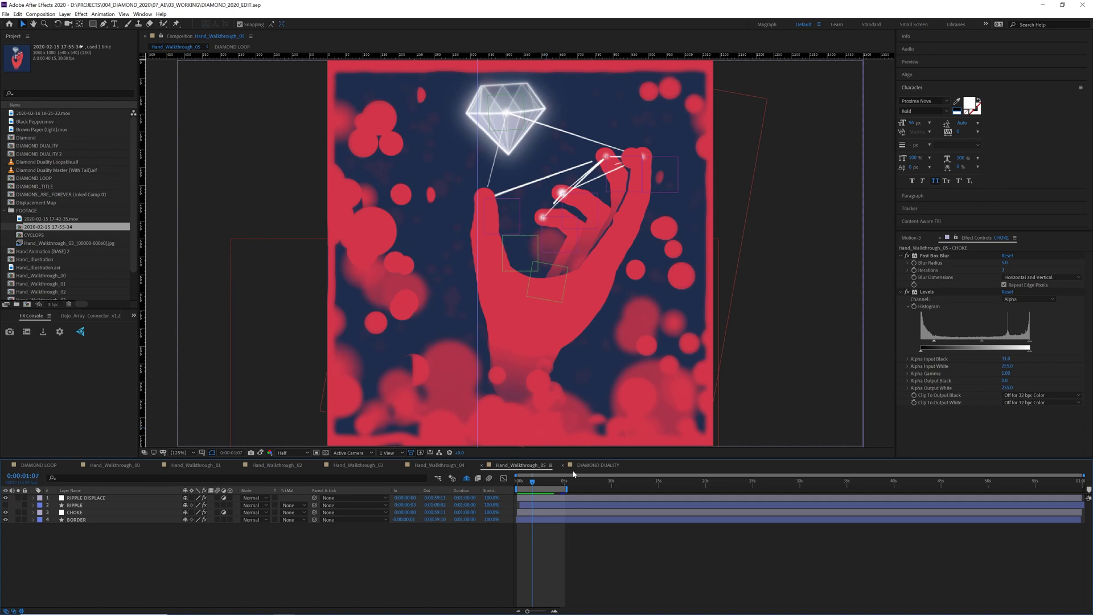
Preview to 0:00:03:07, then delete the CHOKE layer, leaving RIPPLE DISPLACE, RIPPLE and BORDER.
drag(534, 484, 535, 486)
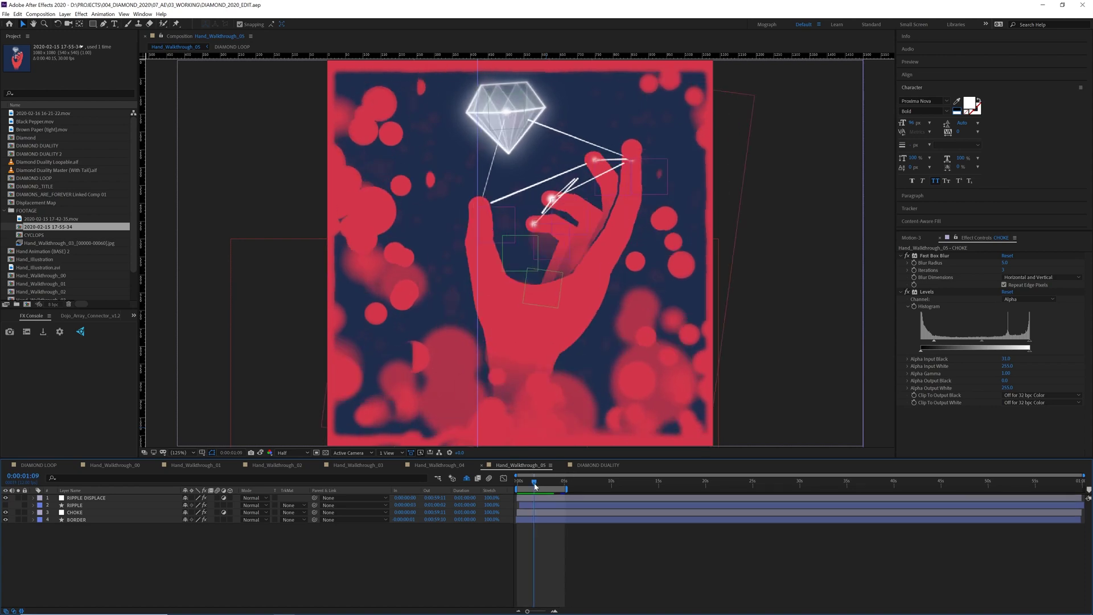
key(space)
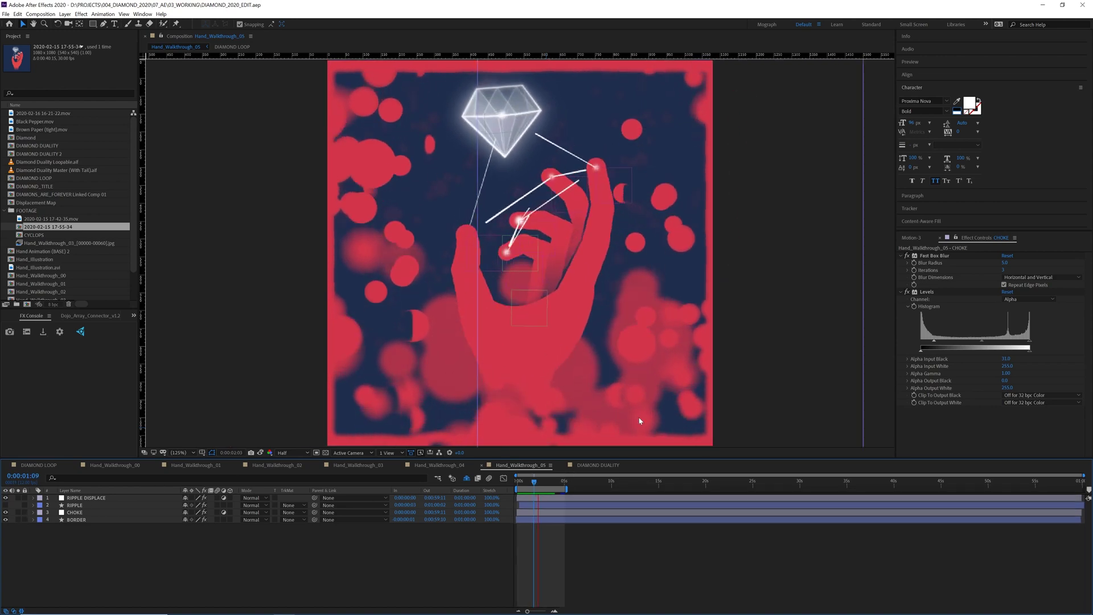
key(space)
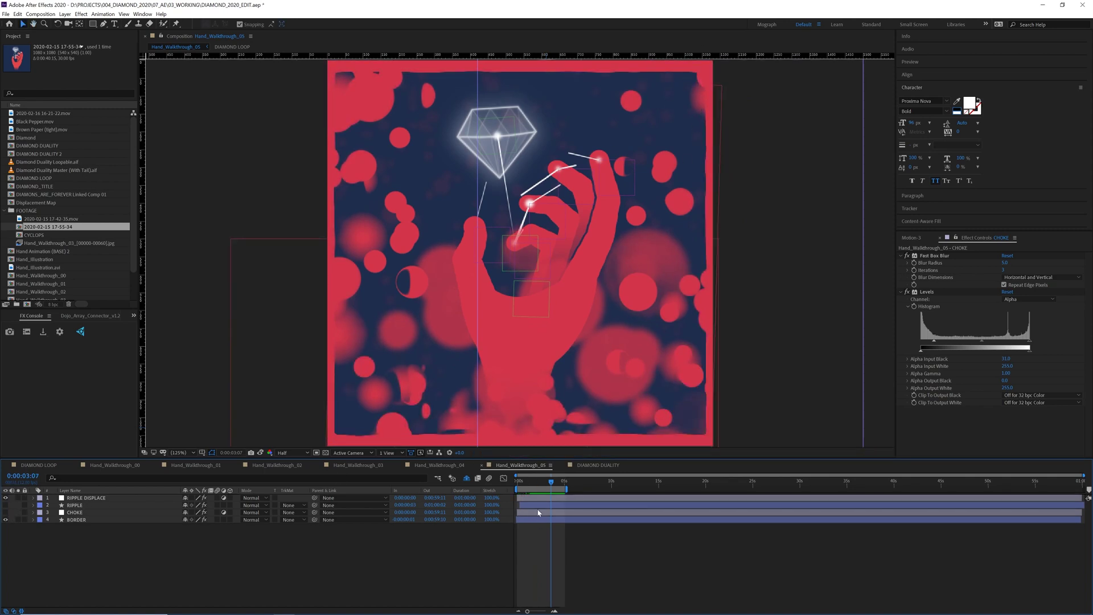
click(541, 513)
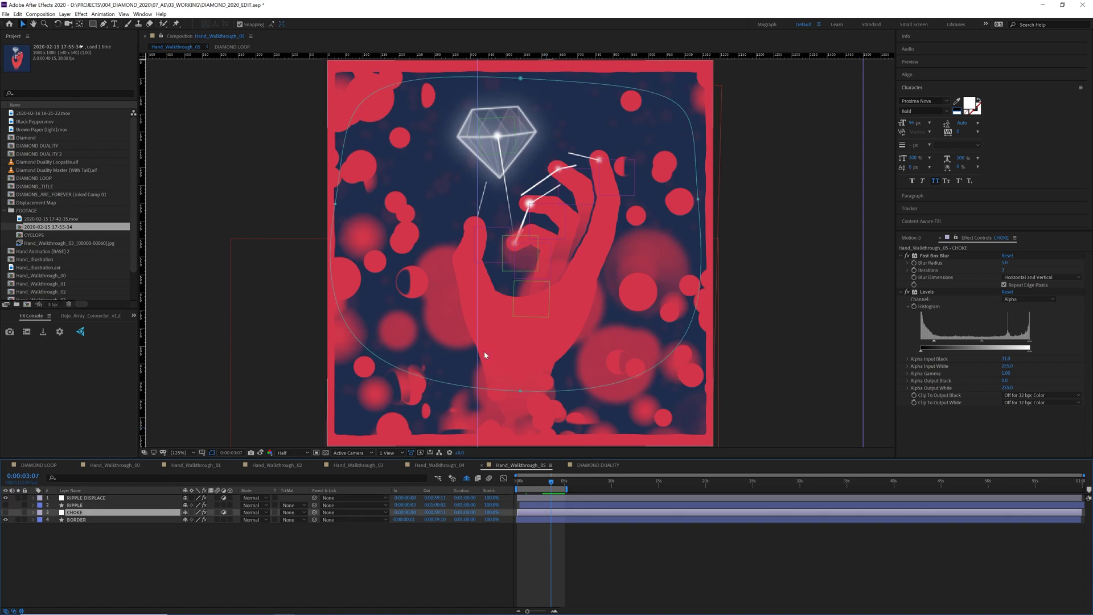
key(Delete)
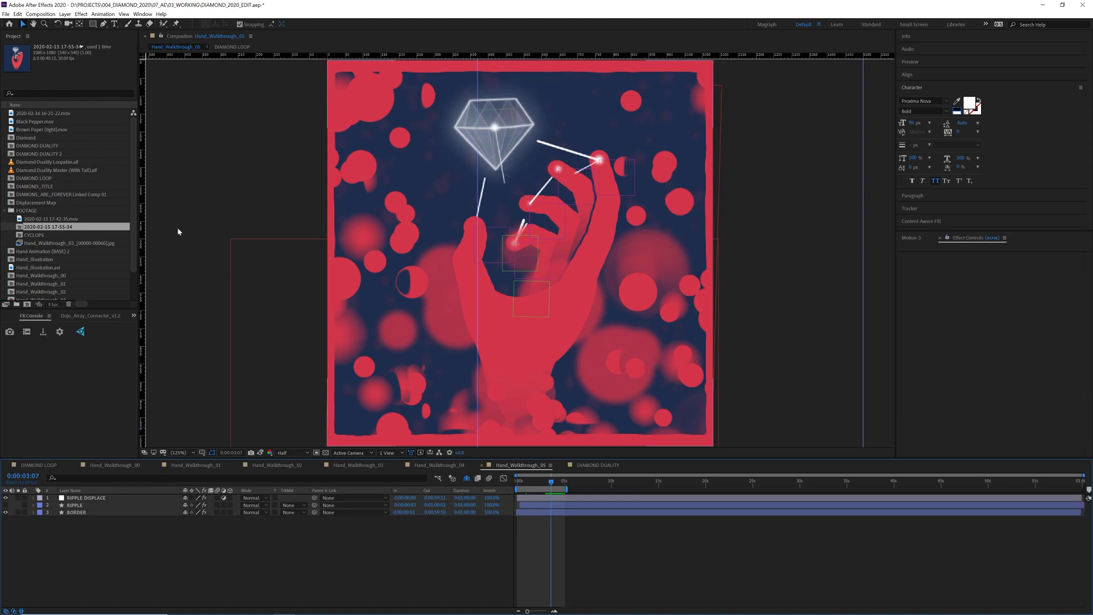
Add a new adjustment layer with Fast Box Blur at radius 7 and Repeat Edge Pixels on.
click(64, 14)
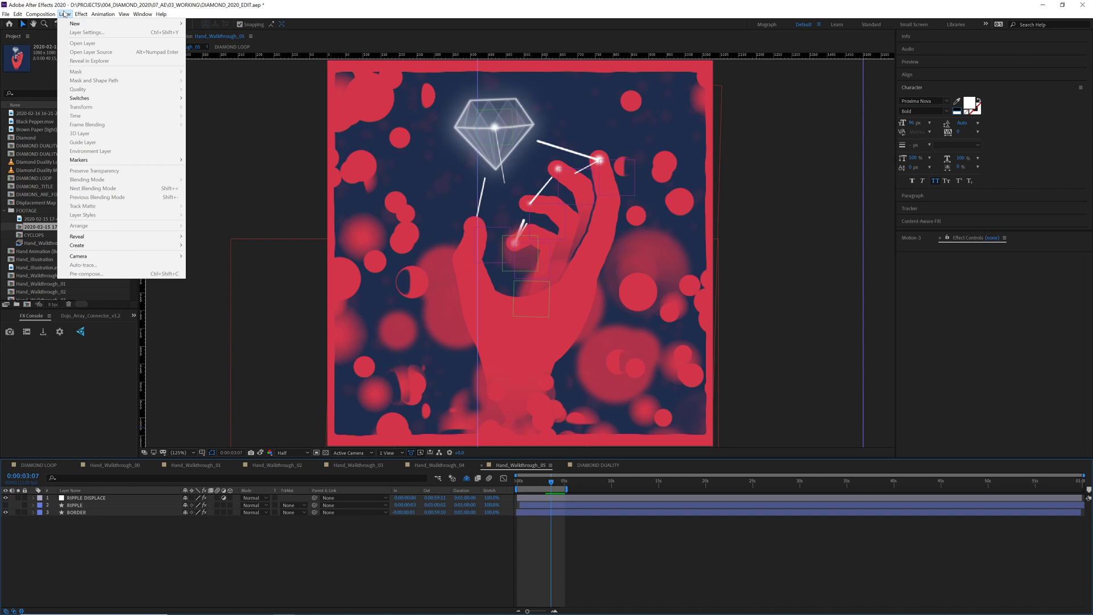
mouse_move(171, 24)
click(216, 77)
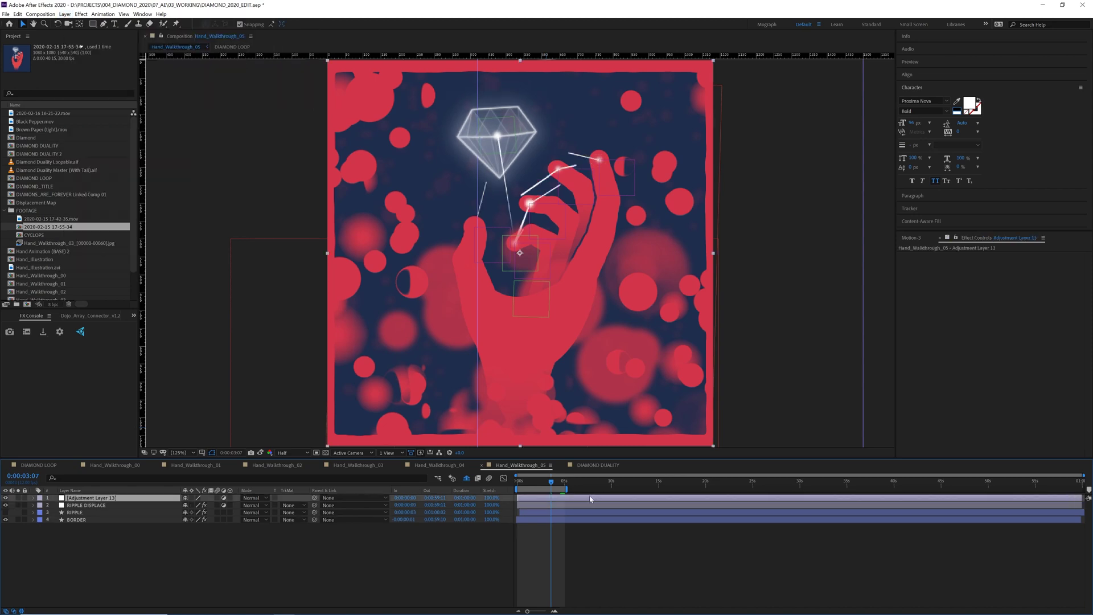
key(ctrl+5)
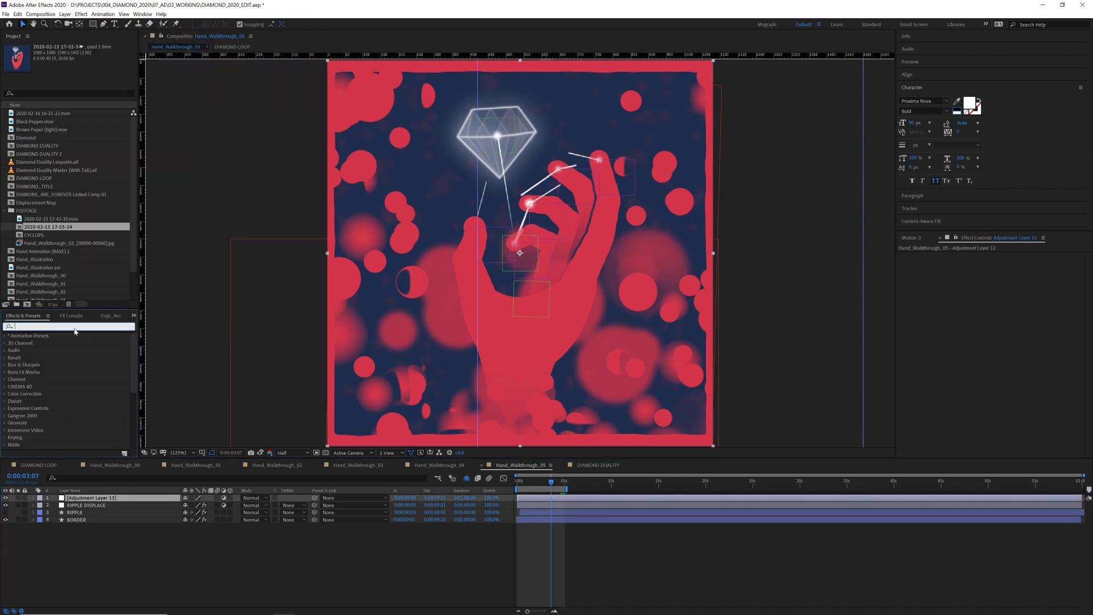
text(fast)
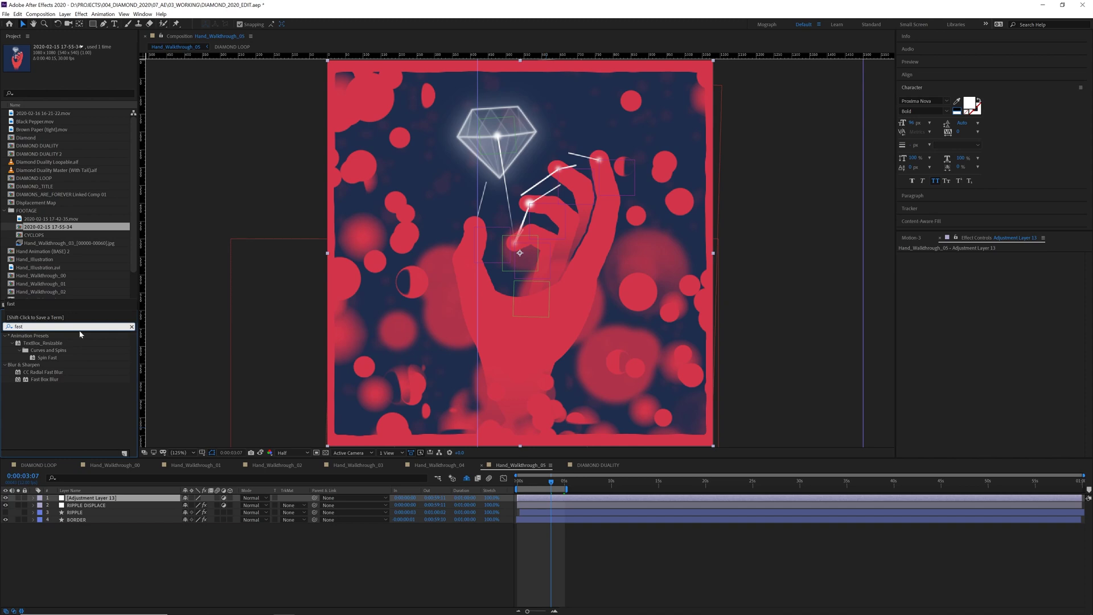
double_click(57, 380)
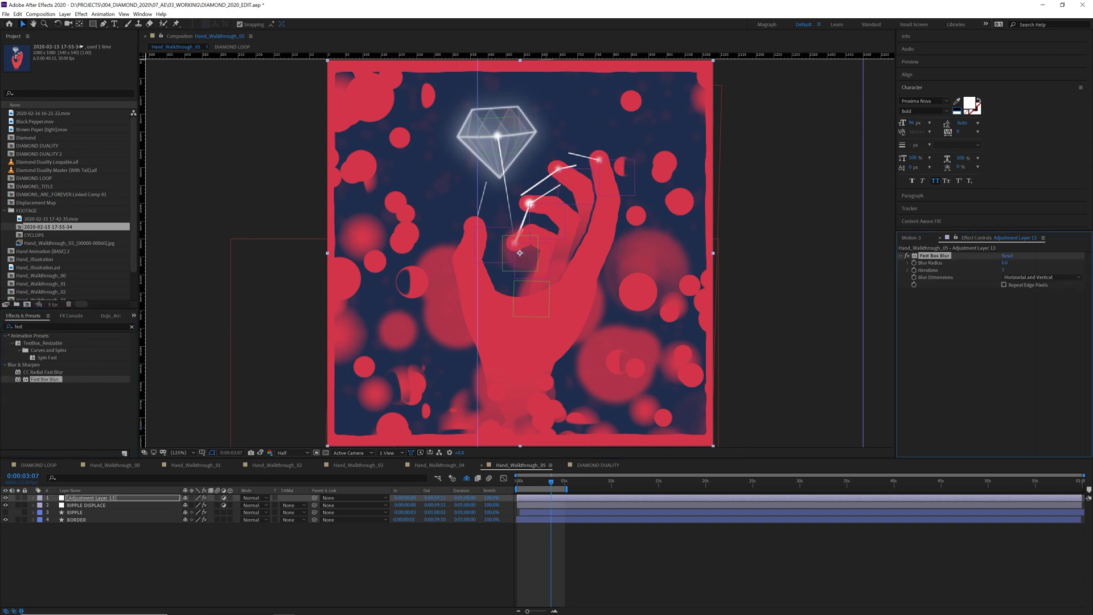
click(1005, 262)
key(Return)
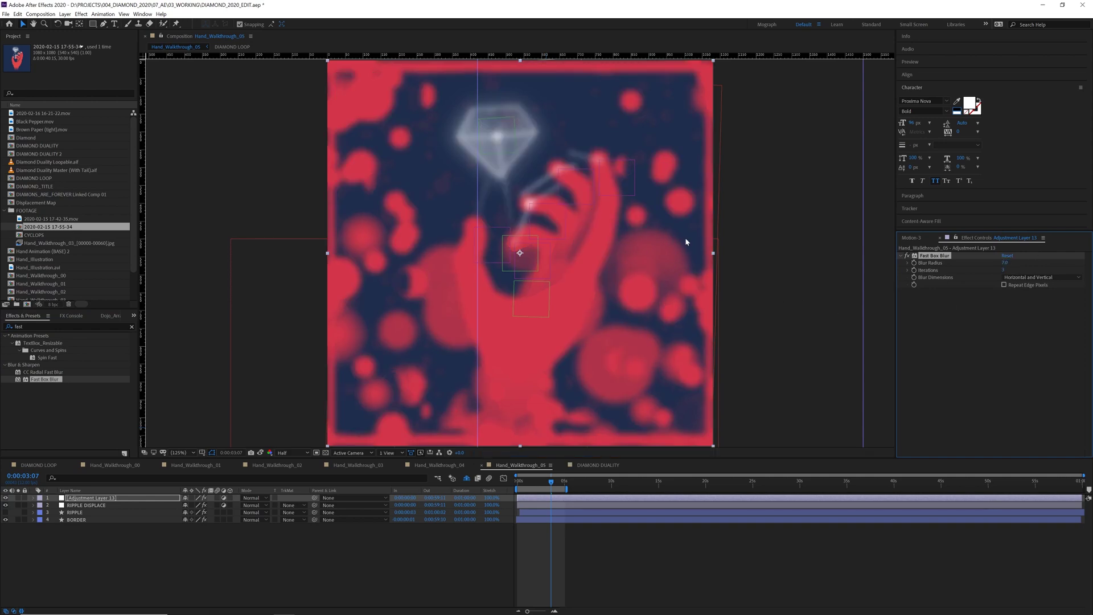
click(1004, 284)
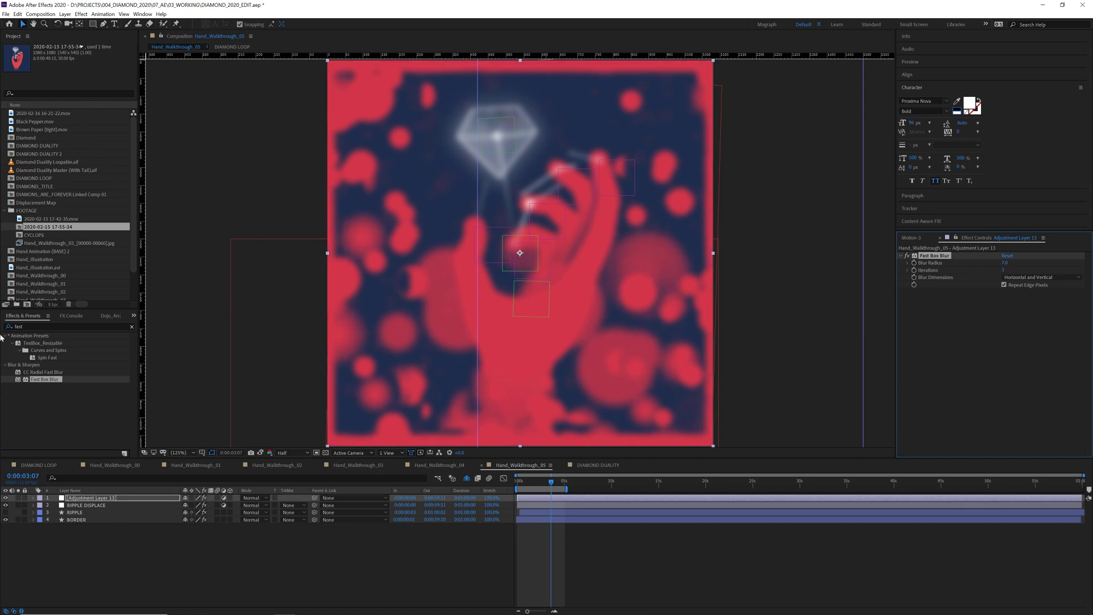
Apply Levels to the adjustment layer with its channel set to Alpha, then return to 0:00:03:02.
click(8, 327)
text(levels)
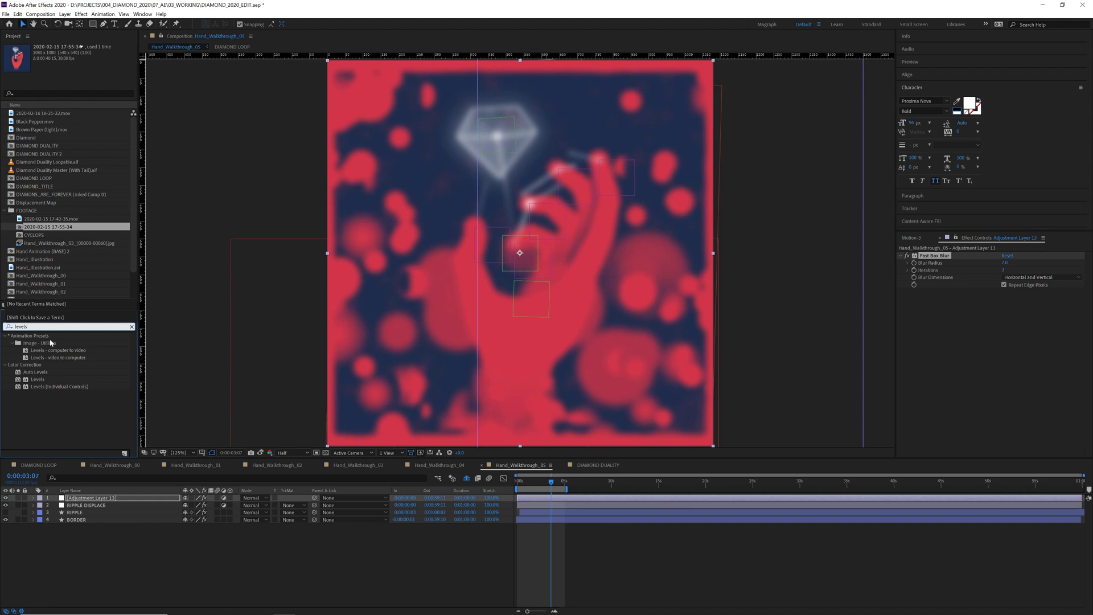
double_click(50, 378)
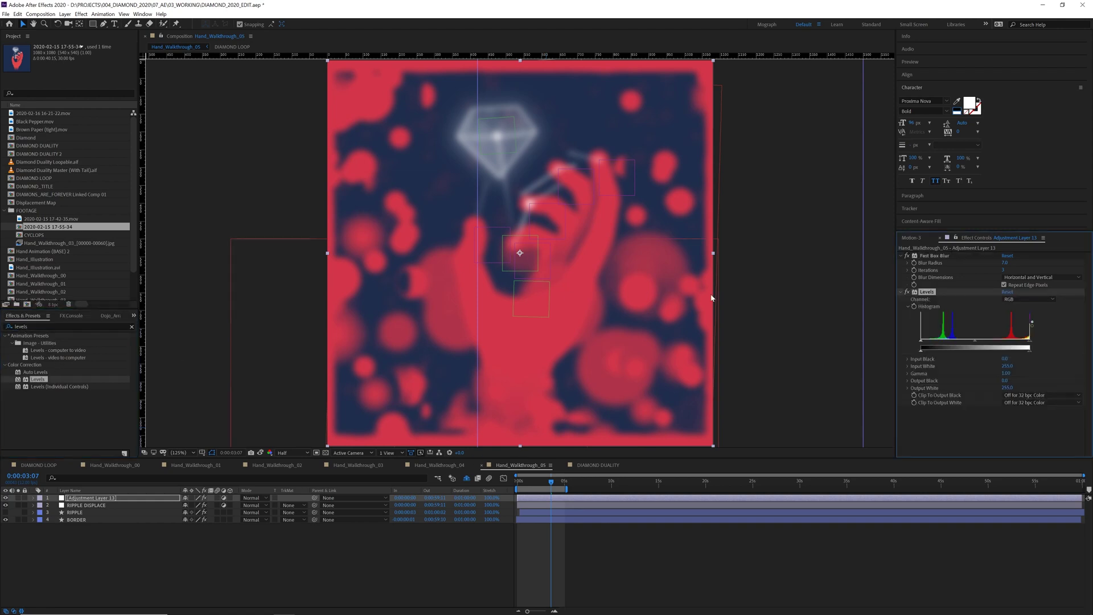
click(1033, 299)
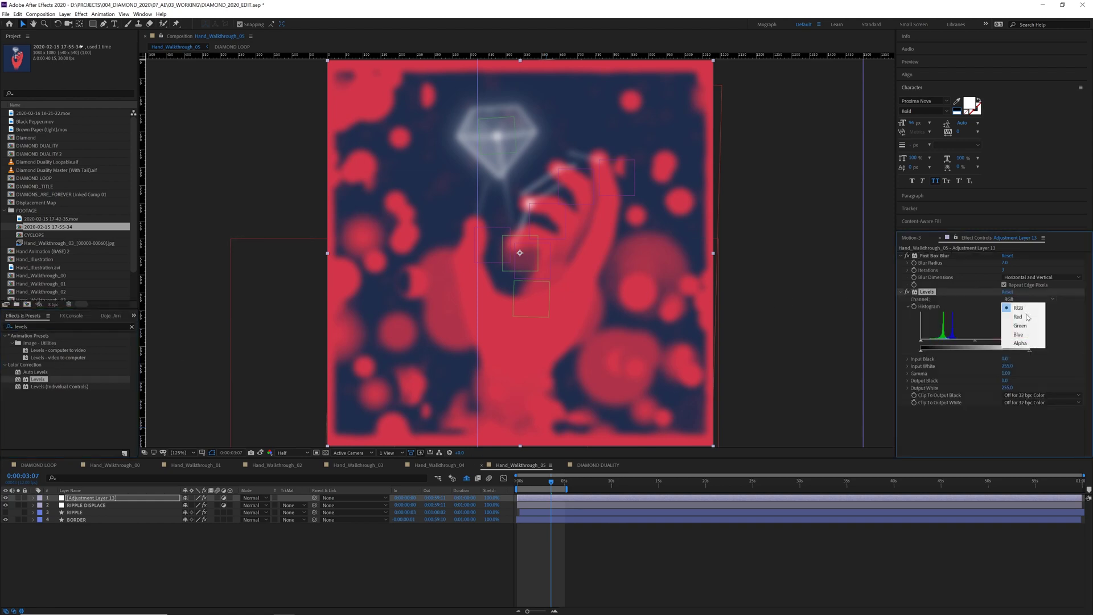
click(1027, 343)
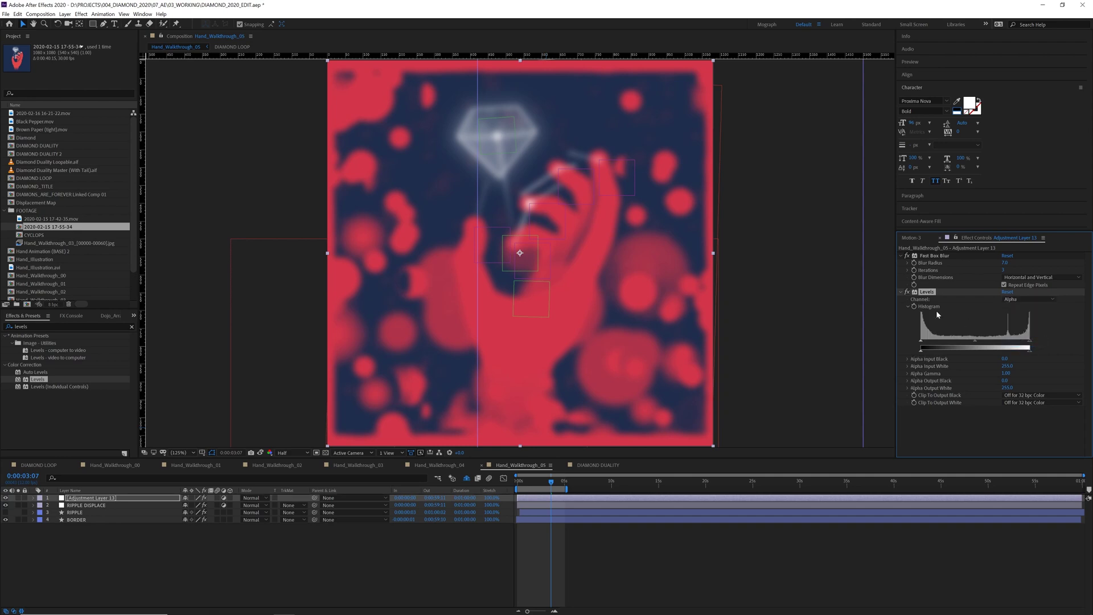
mouse_move(550, 483)
mouse_down()
mouse_move(534, 483)
mouse_move(546, 483)
mouse_up()
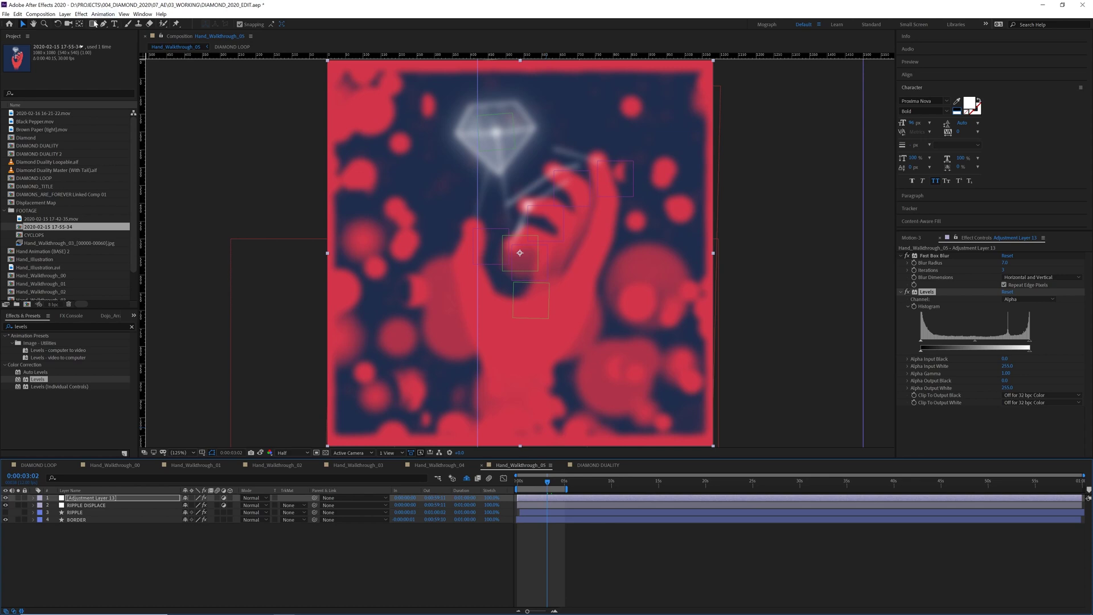
Add an ellipse mask filling the adjustment layer and invert it.
click(94, 24)
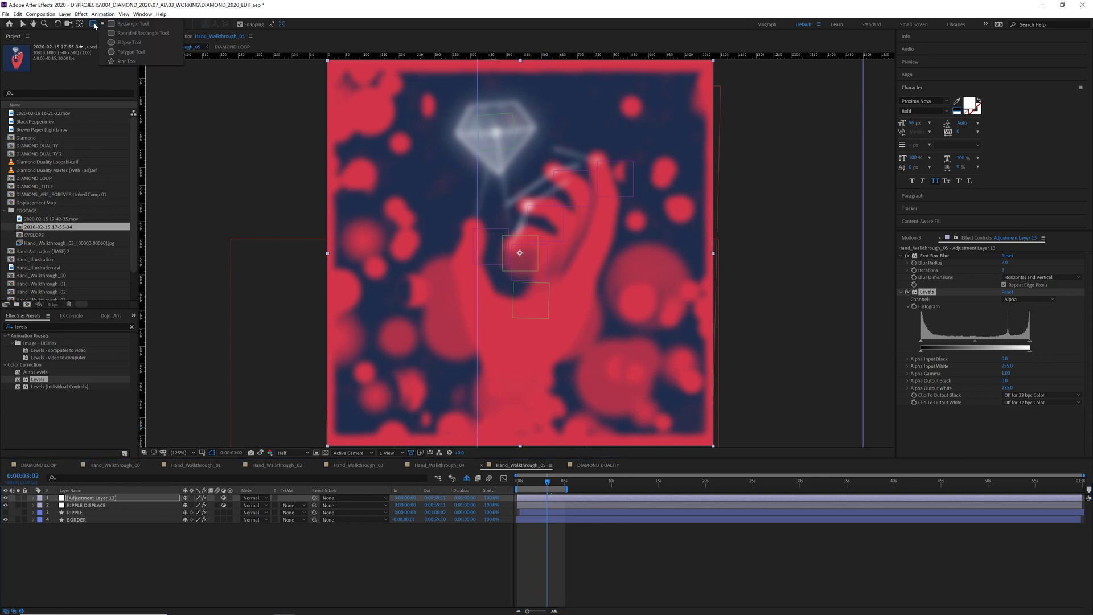
click(126, 43)
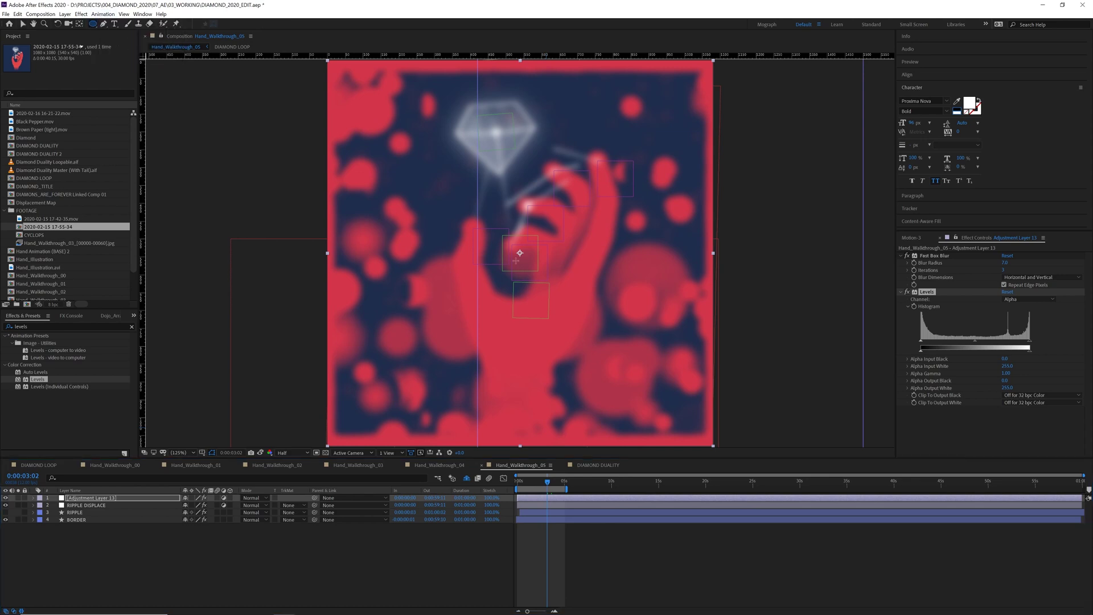
double_click(92, 24)
key(v)
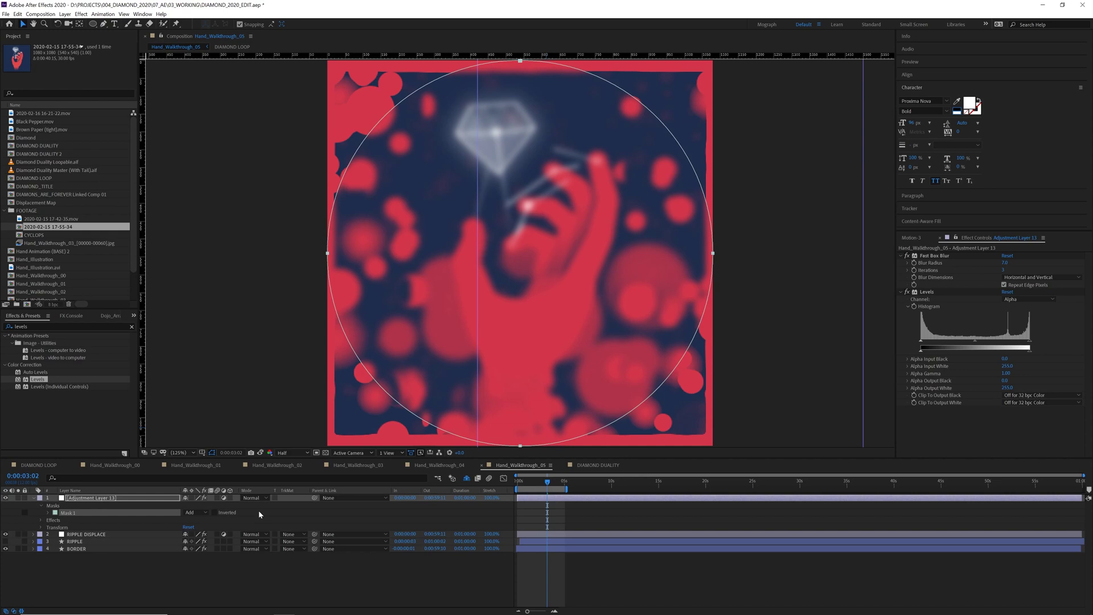
click(214, 513)
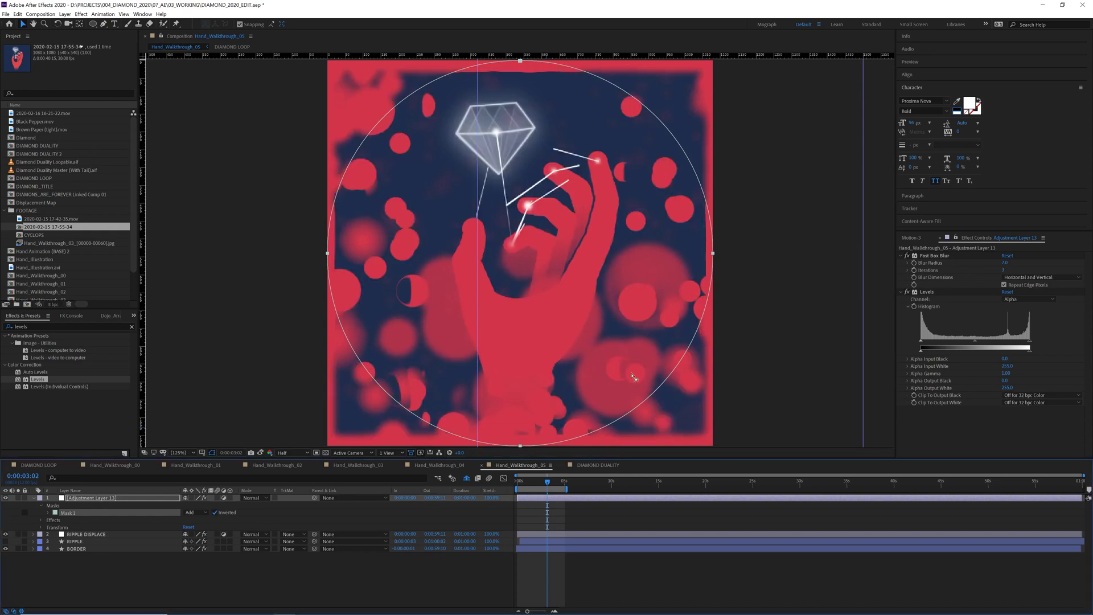
Give the mask a 150-pixel feather.
click(49, 512)
click(194, 527)
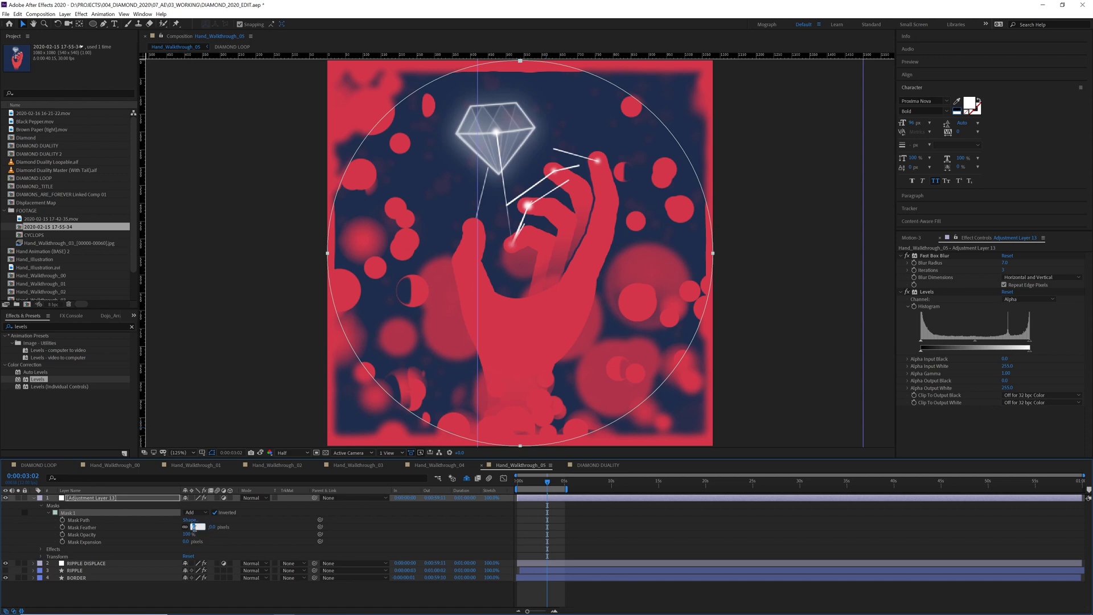
text(150)
key(Return)
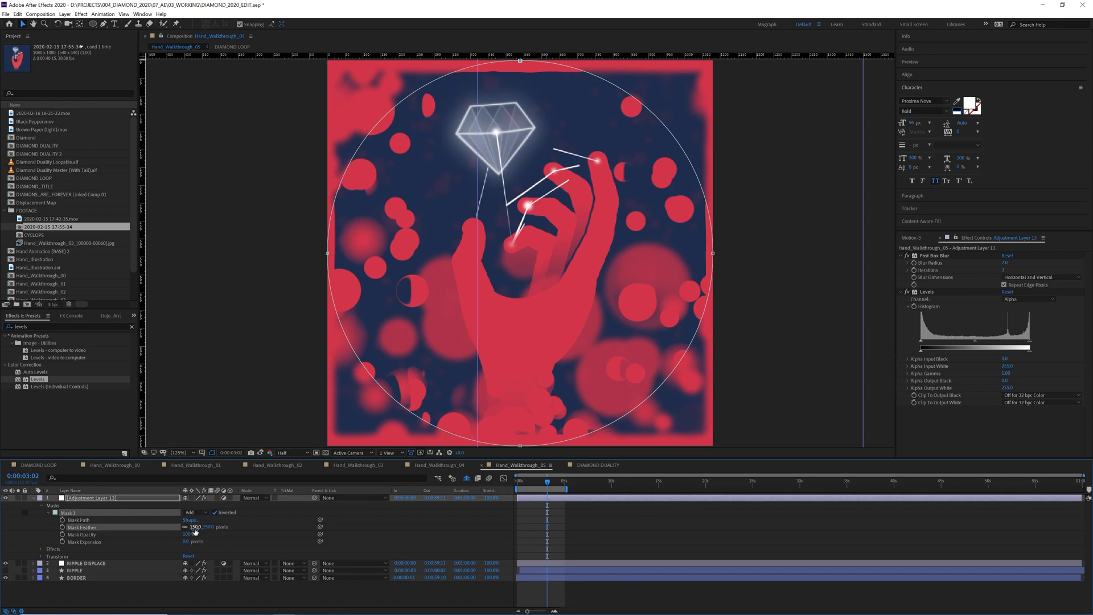
Pull the mask's bottom, right and left edges inward around the hand, then preview from the start.
drag(520, 446, 521, 375)
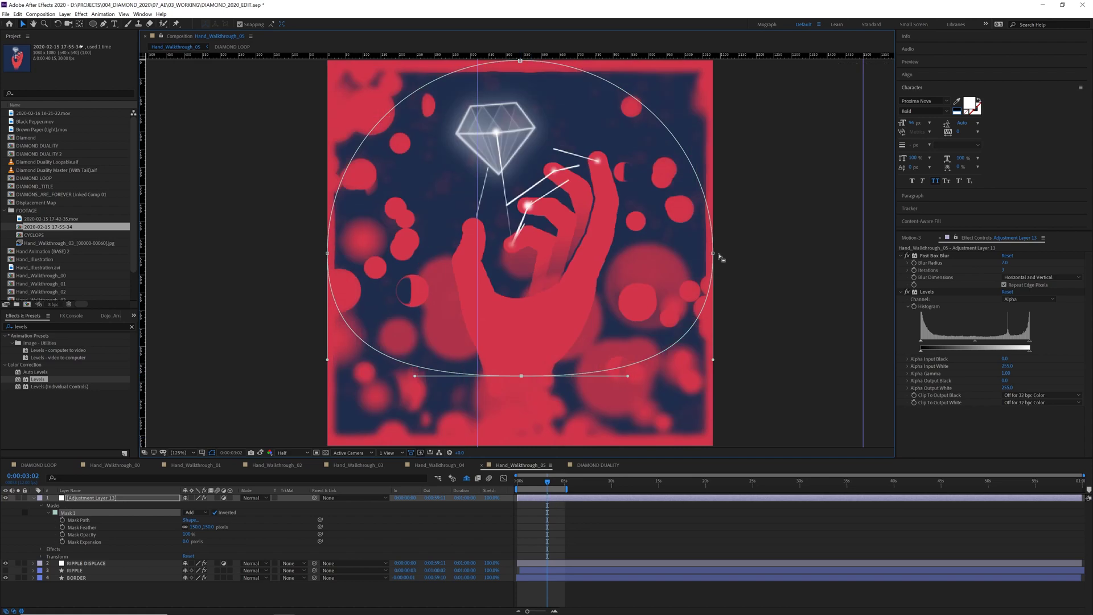
drag(712, 258, 695, 257)
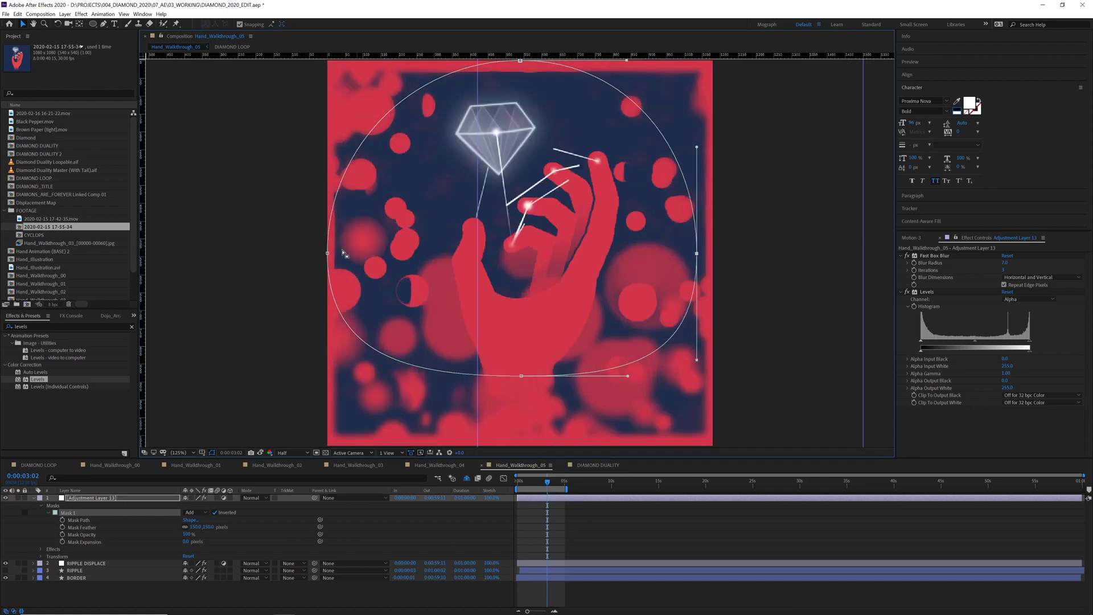
drag(327, 255, 354, 253)
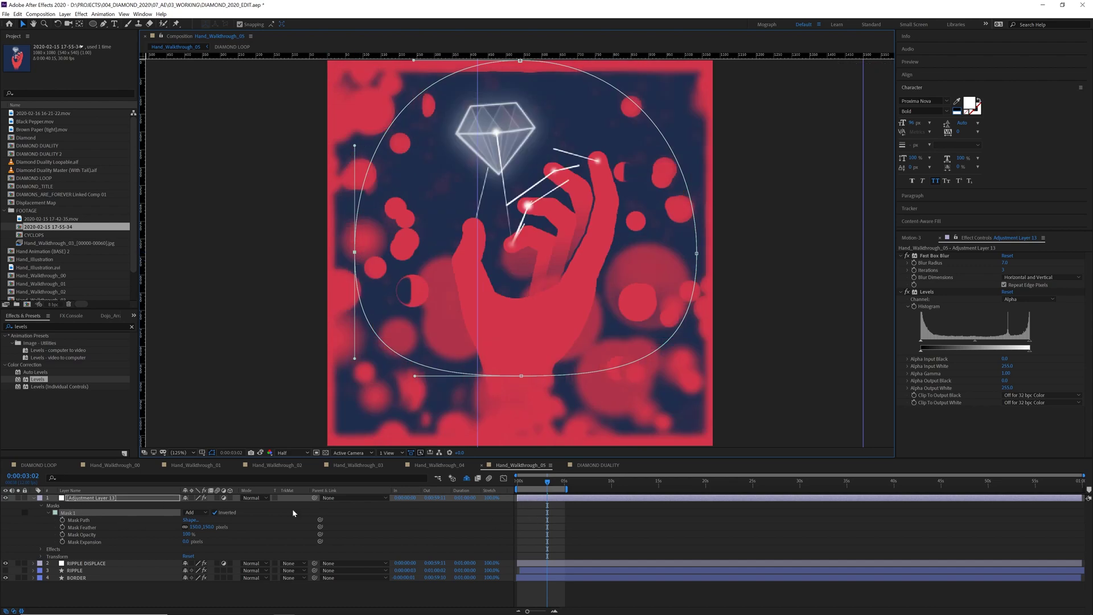
key(Home)
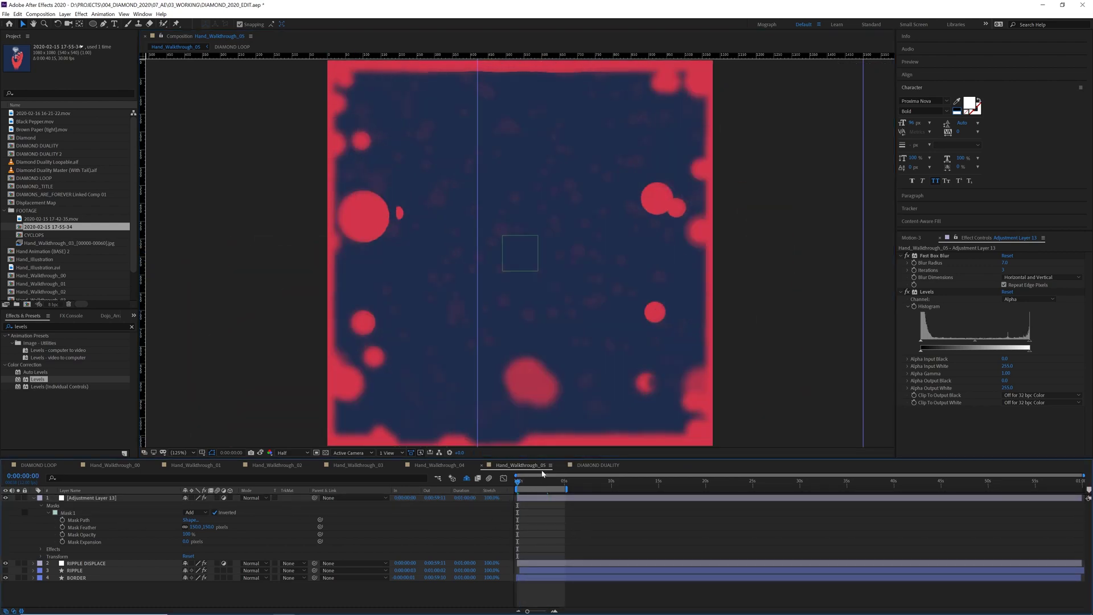
key(space)
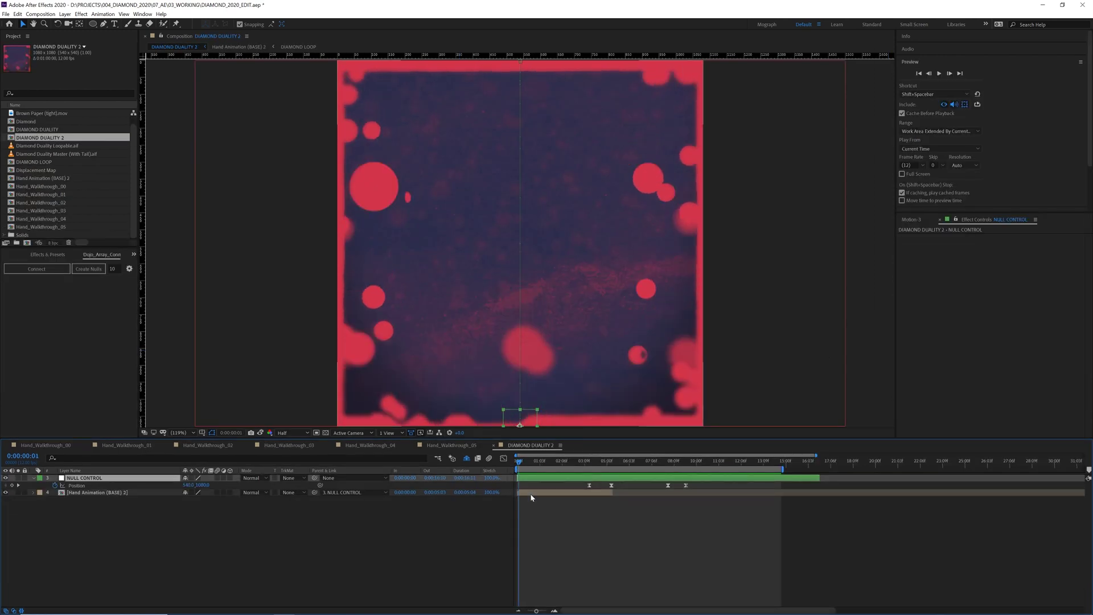
Duplicate Hand Animation (BASE) 2 and make the copy start at about 0:00:04:06.
click(531, 493)
key(space)
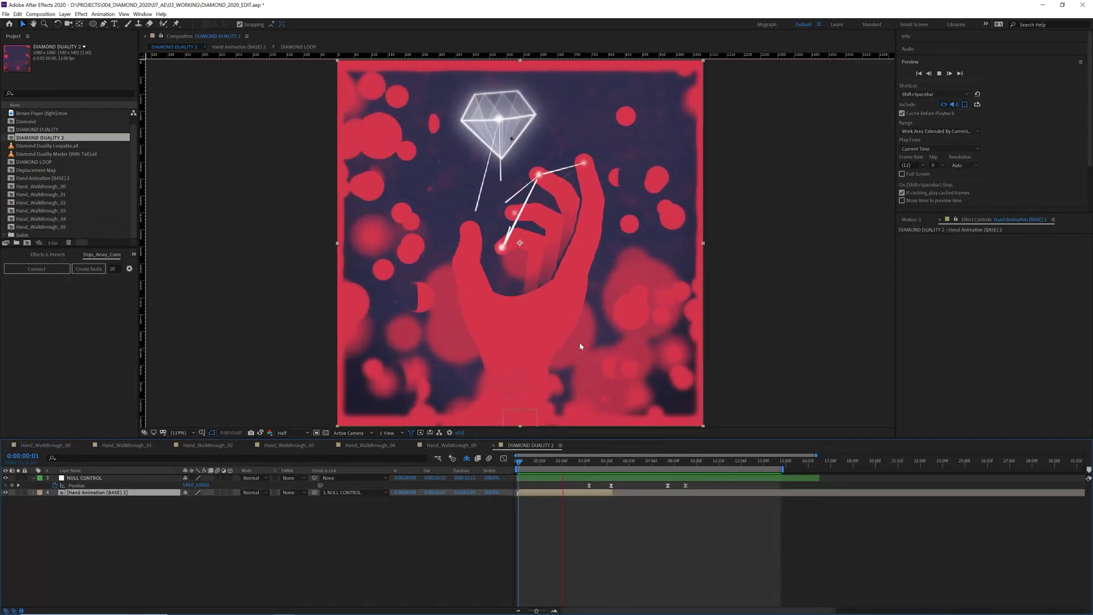
click(570, 477)
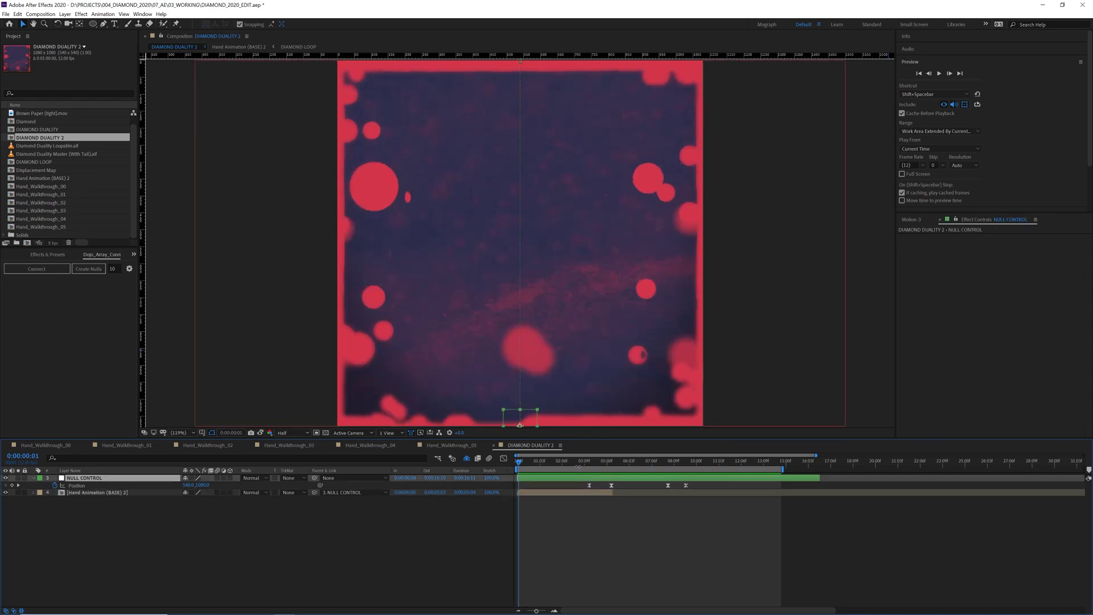
mouse_move(570, 462)
mouse_down()
mouse_move(670, 462)
mouse_move(572, 464)
mouse_up()
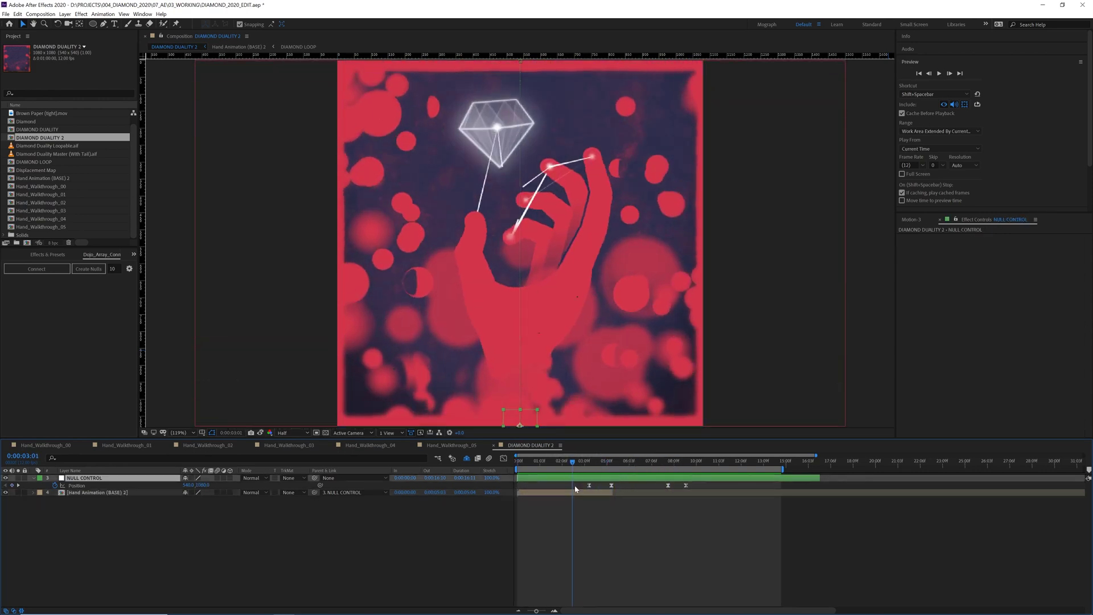
click(577, 493)
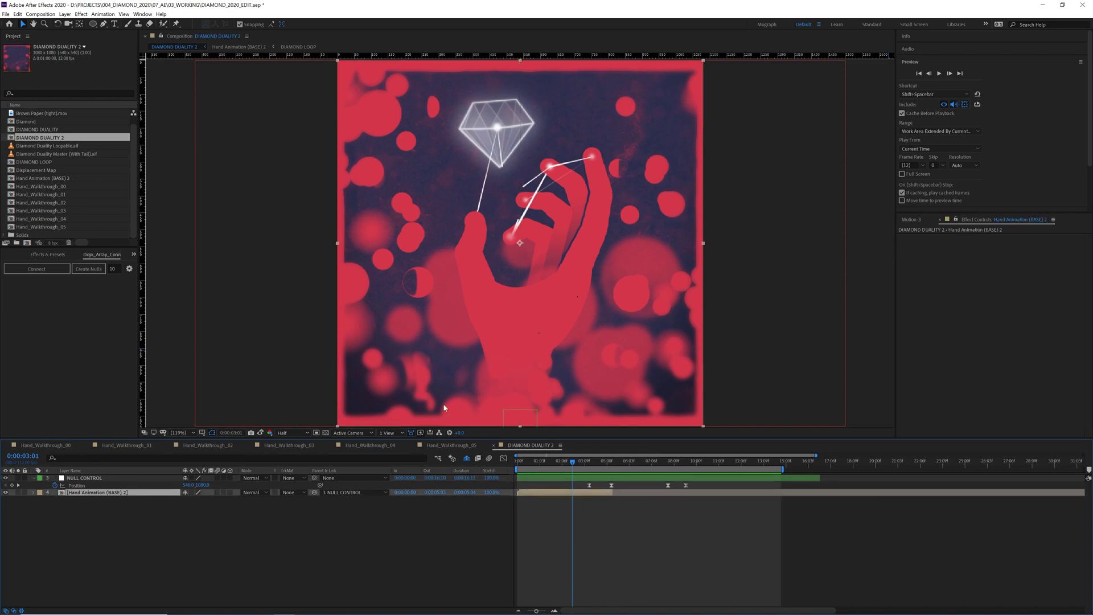
key(ctrl+d)
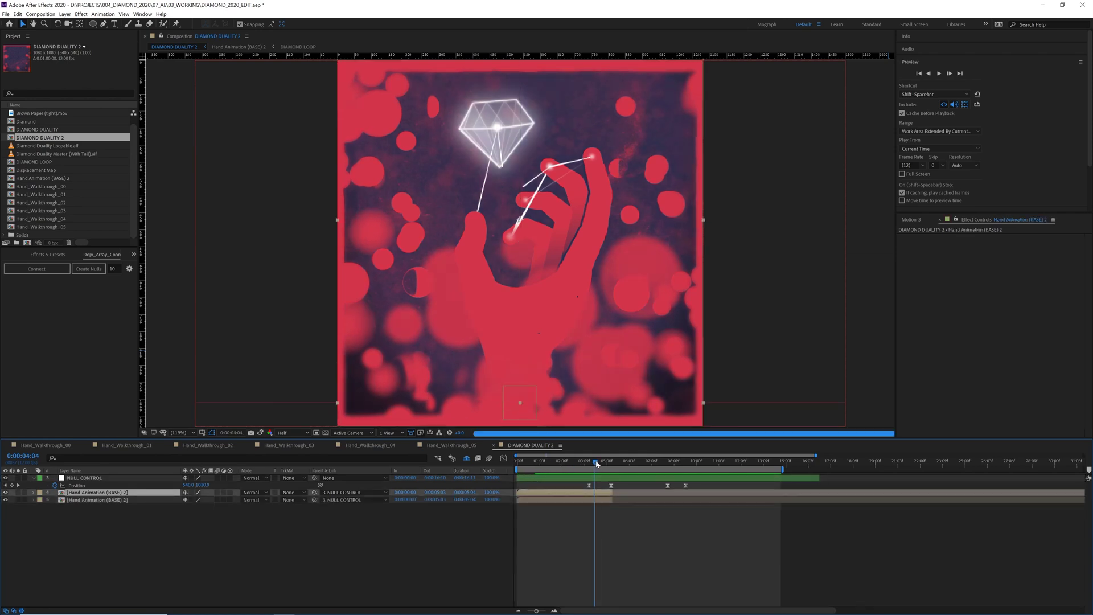
drag(596, 464, 595, 466)
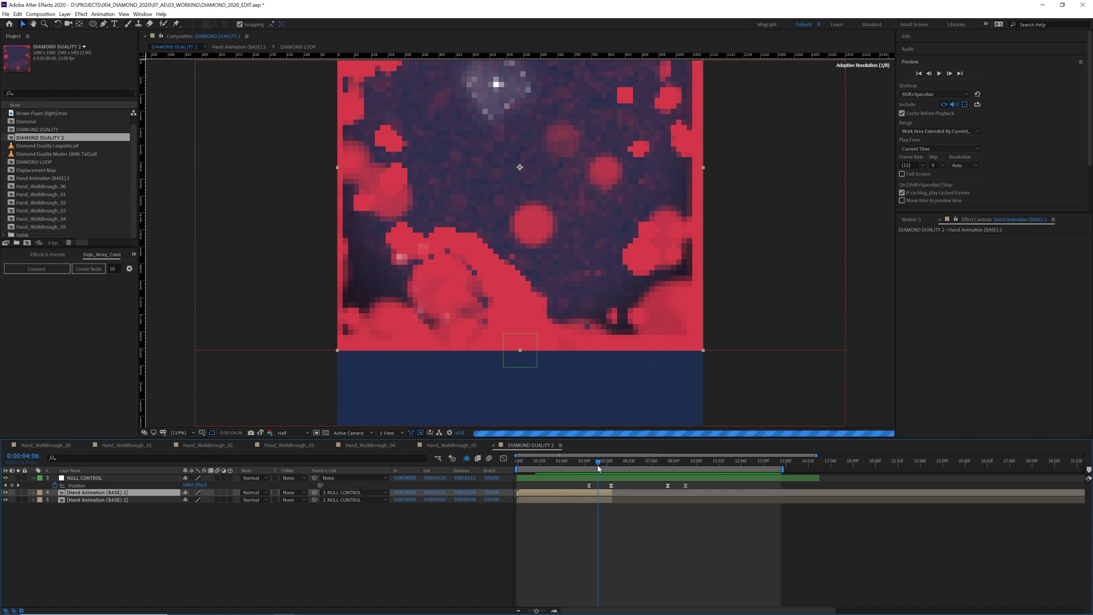
key(bracketleft)
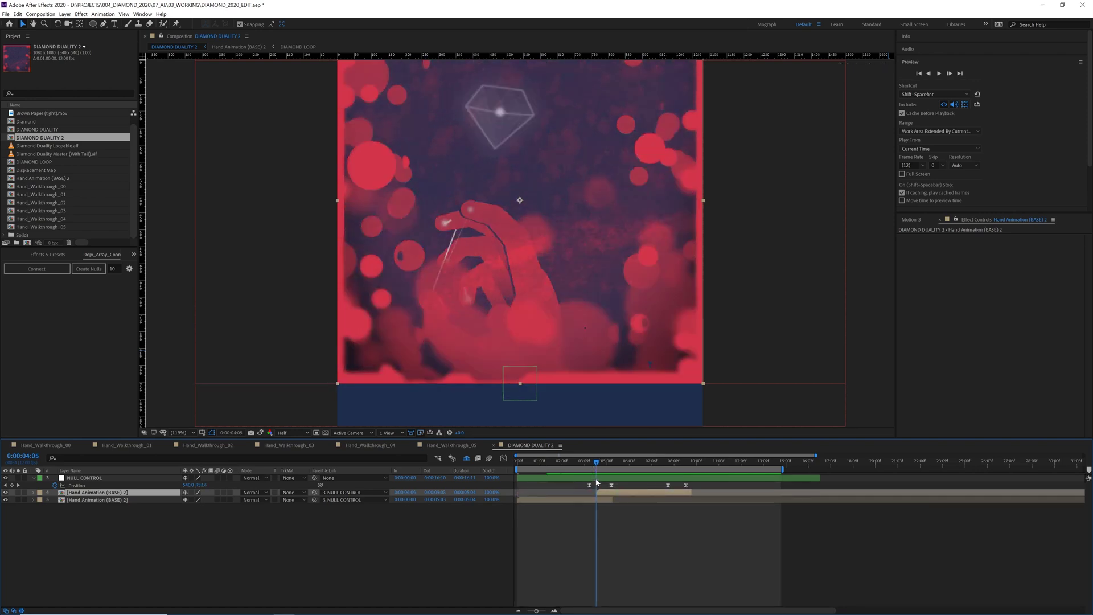
Move the copy's anchor to the frame's bottom edge, flip it vertically, and preview from 0:00:03:10.
key(y)
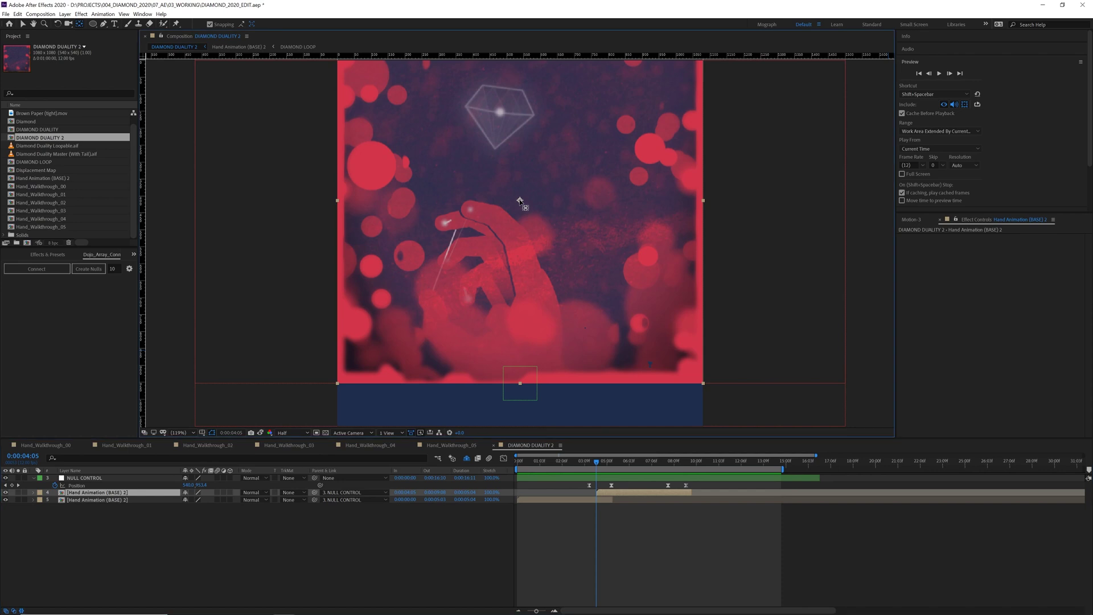
drag(520, 202, 520, 382)
click(66, 14)
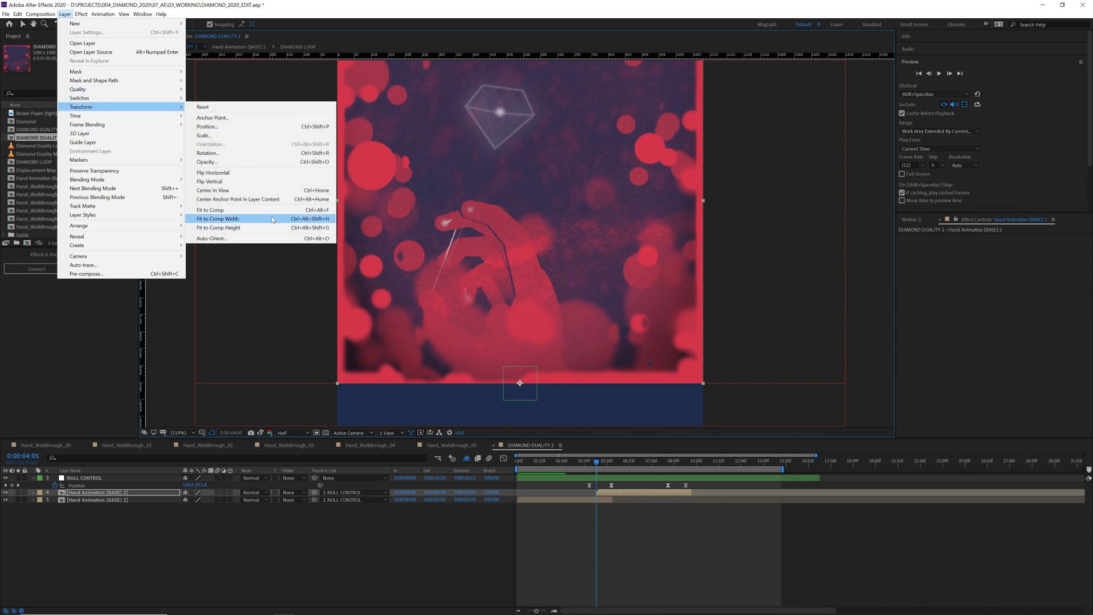
click(209, 181)
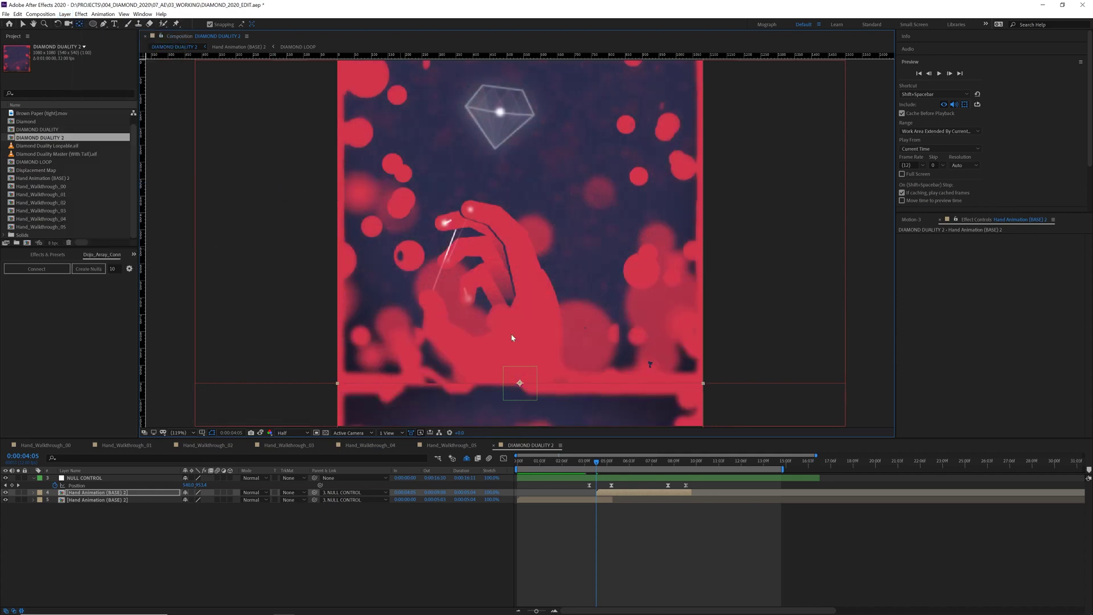
key(v)
click(586, 461)
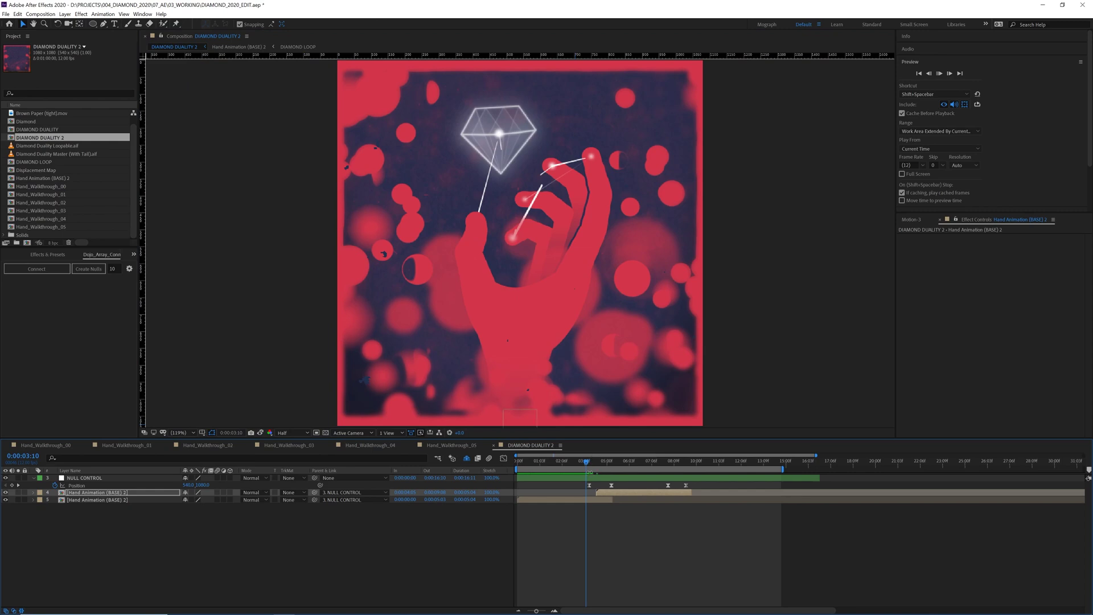
key(space)
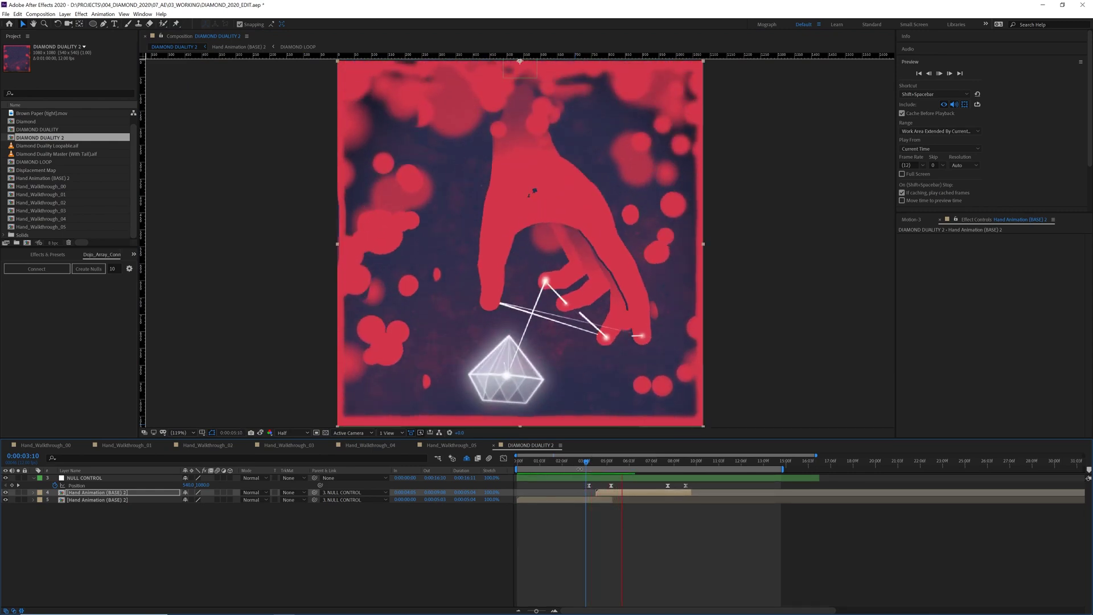
drag(591, 460, 679, 469)
Duplicate the upright hand layer above the original, start it at 0:00:09:00, and preview.
click(544, 501)
key(ctrl+d)
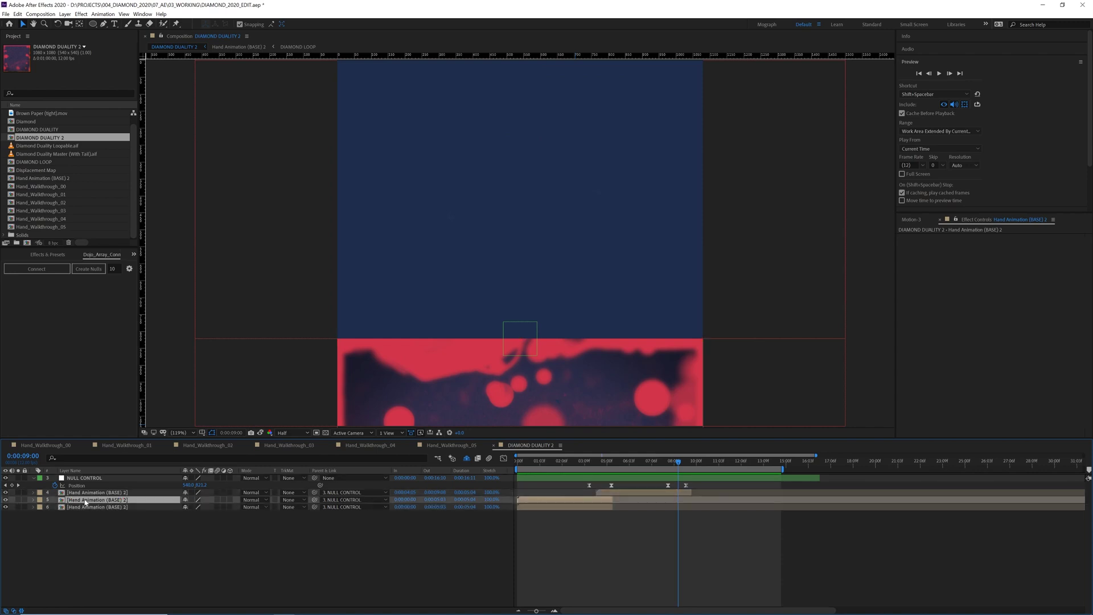
drag(103, 495, 101, 491)
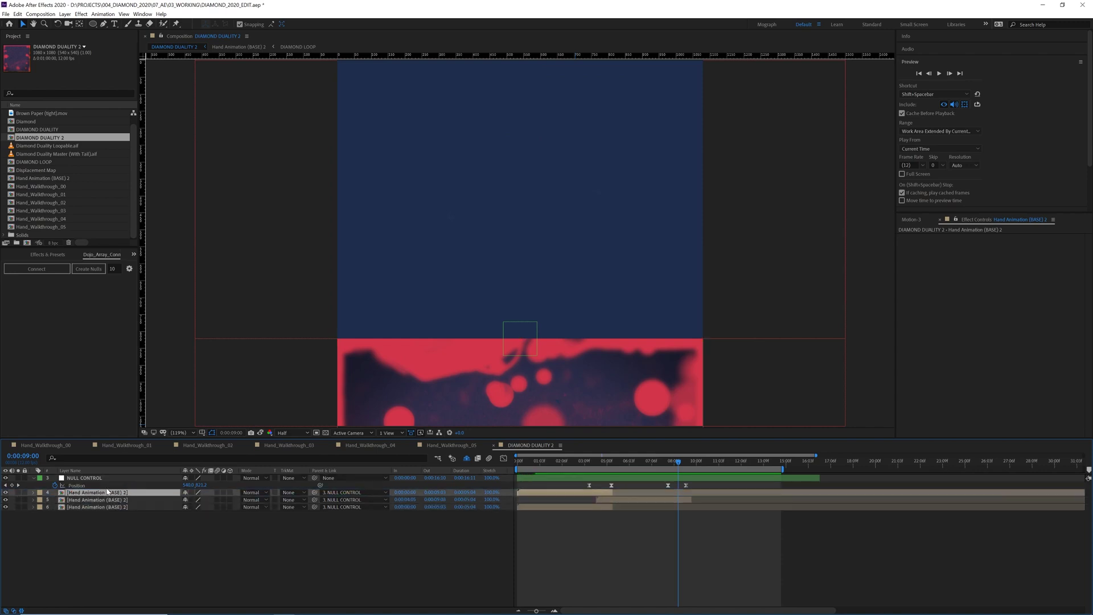
key(bracketleft)
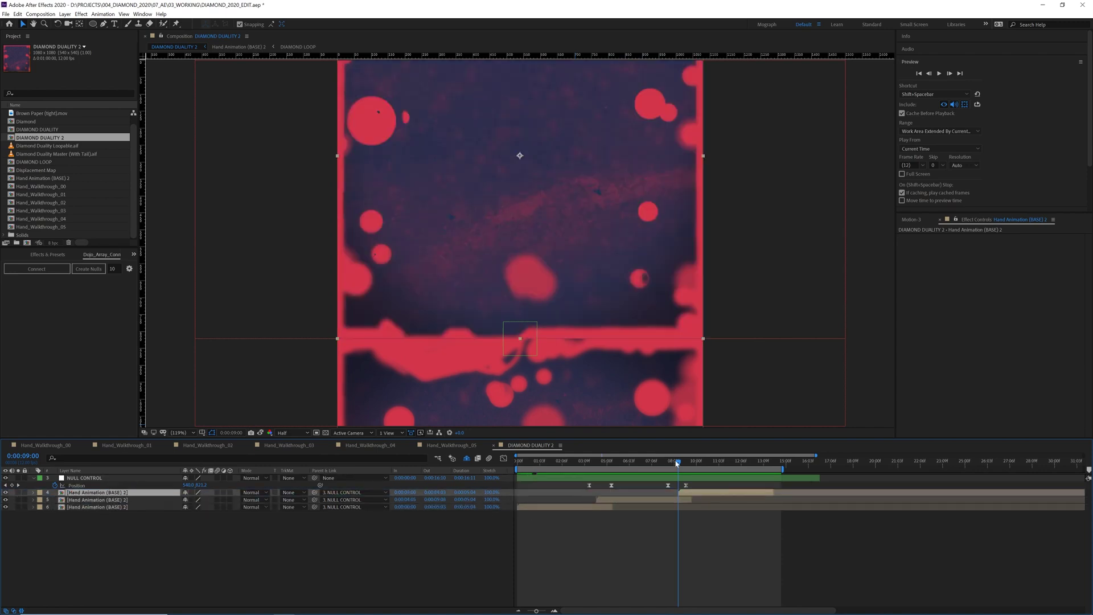
drag(676, 462, 661, 461)
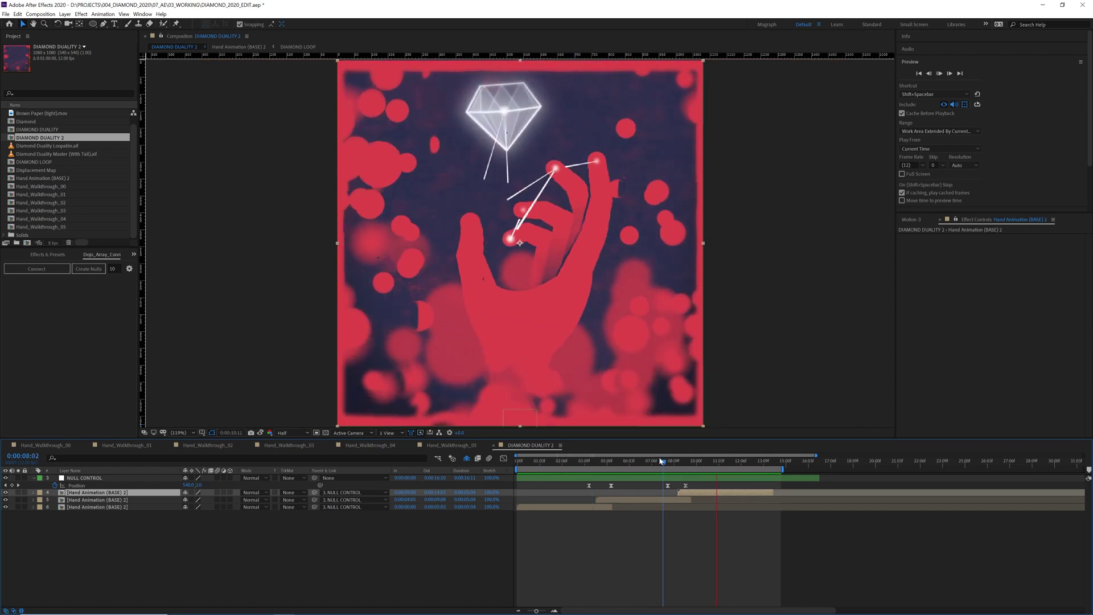
key(space)
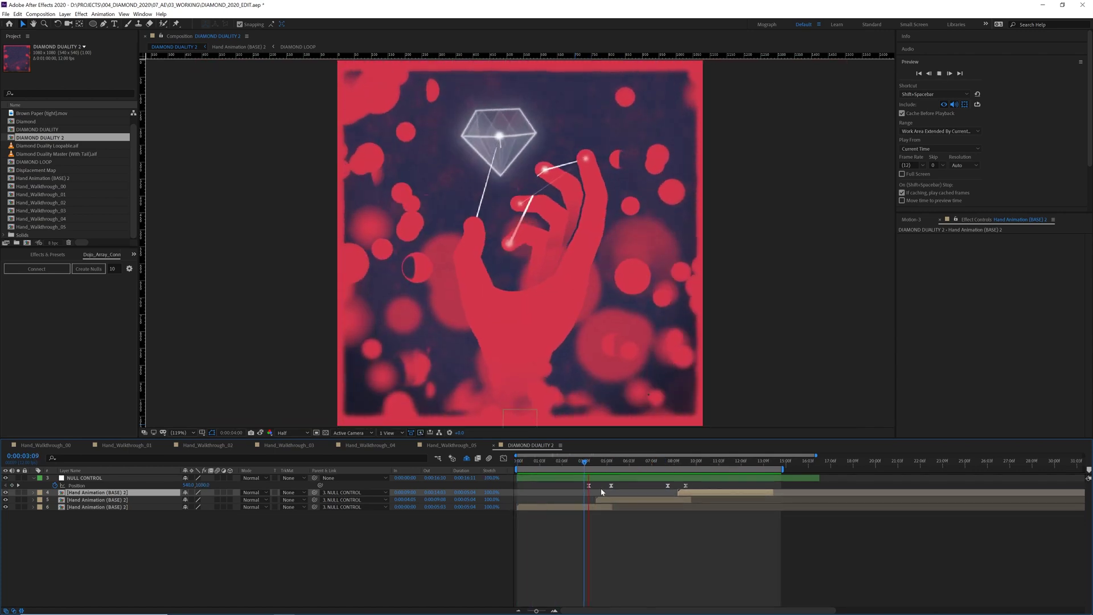
key(space)
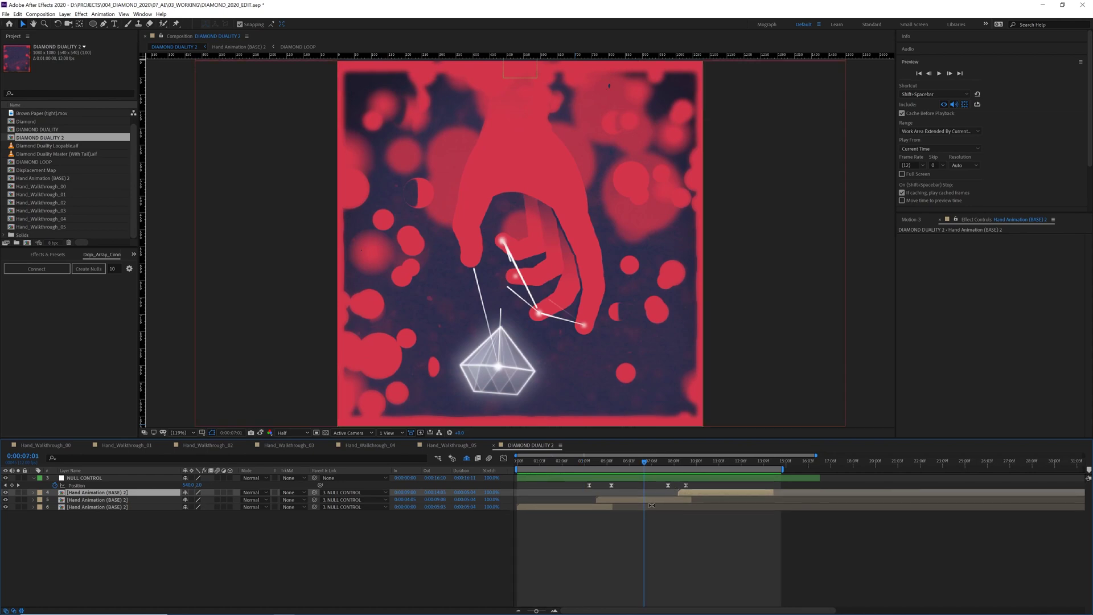
Enable time remapping on both selected hand layers.
ctrl+click(644, 499)
right_click(637, 499)
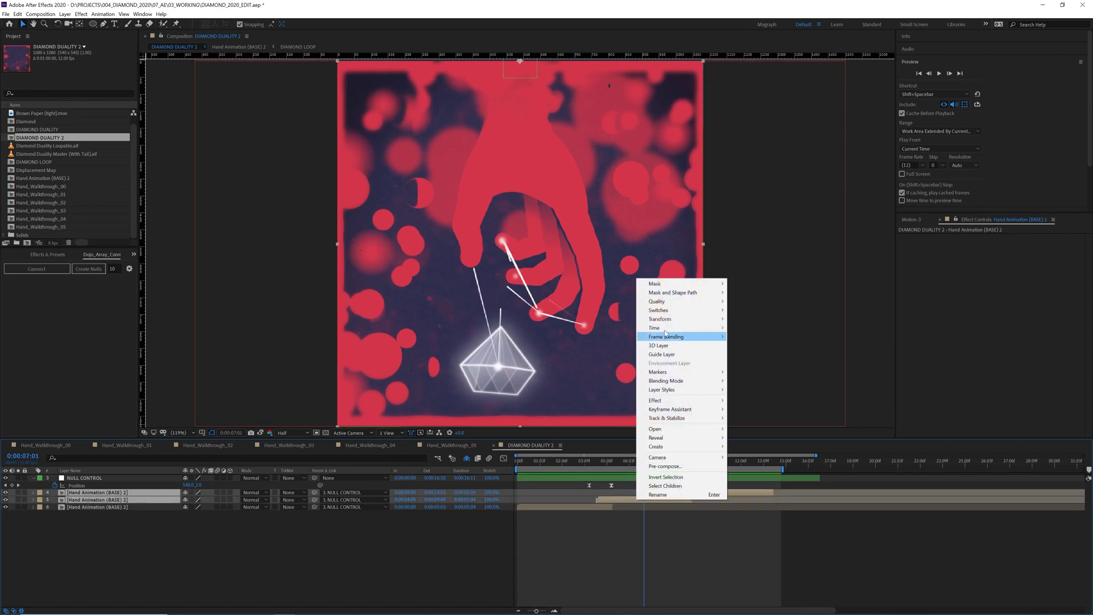
mouse_move(660, 328)
click(751, 328)
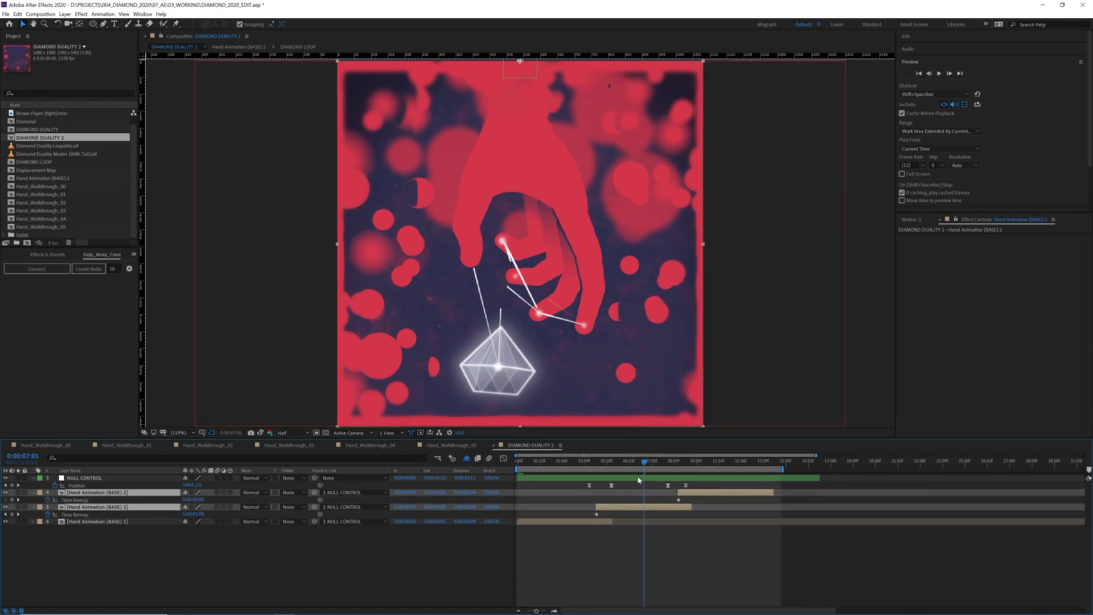
drag(669, 467, 673, 466)
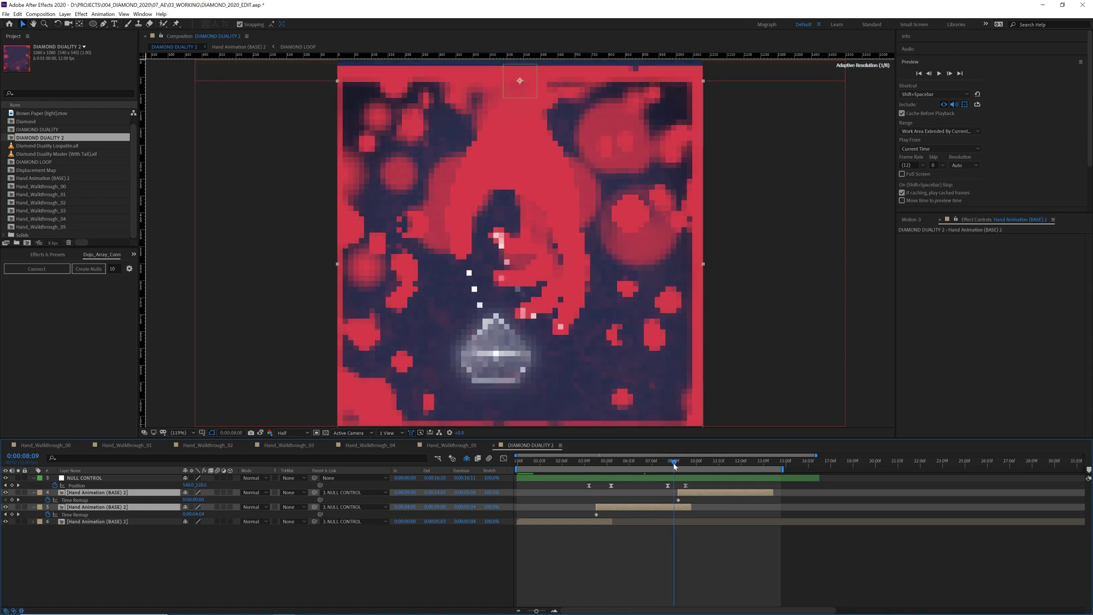
Extend layer 4 and the middle hand clip to start earlier, then preview from 0:00:03:04.
click(651, 545)
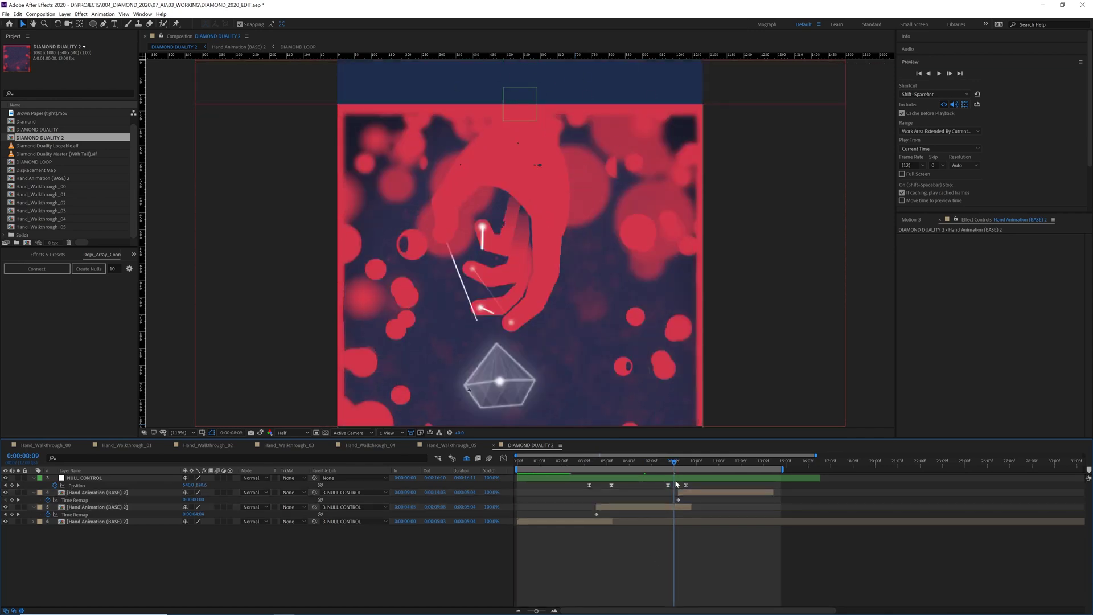
drag(679, 491, 669, 492)
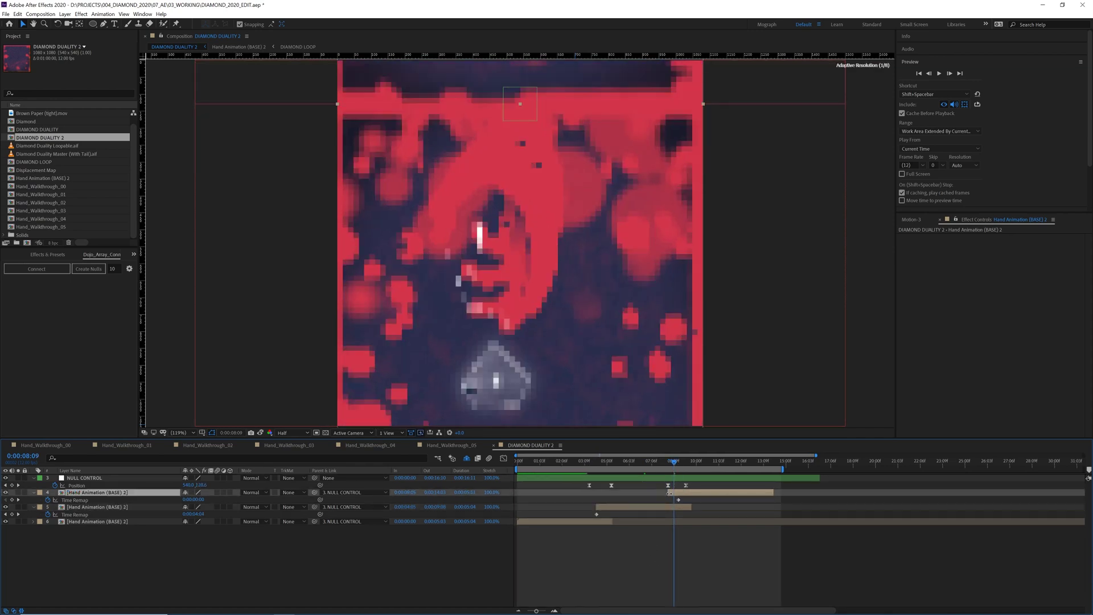
click(713, 555)
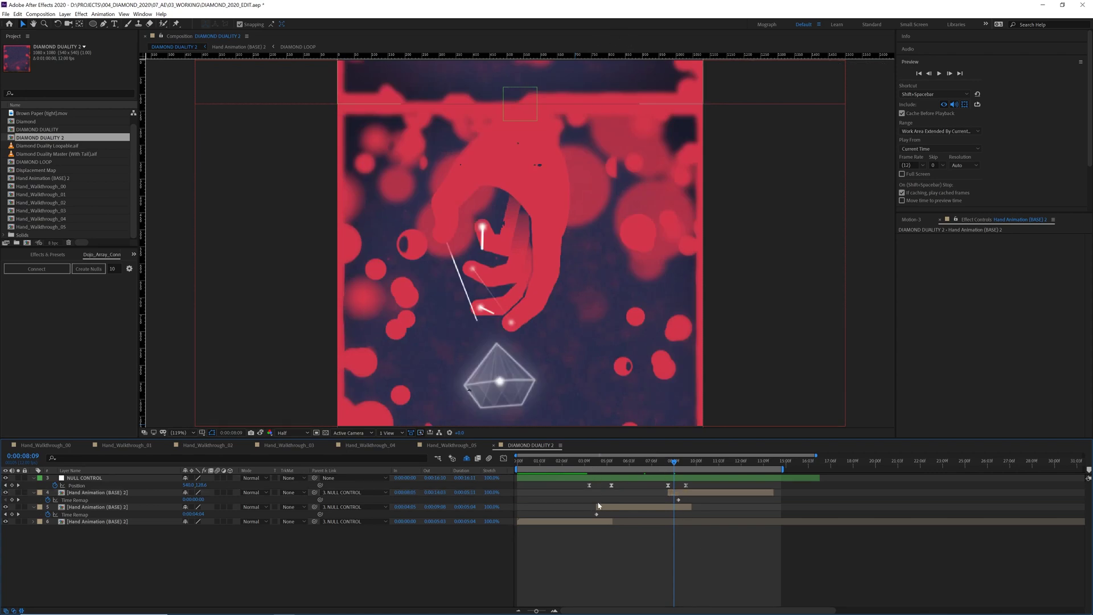
drag(596, 507, 589, 506)
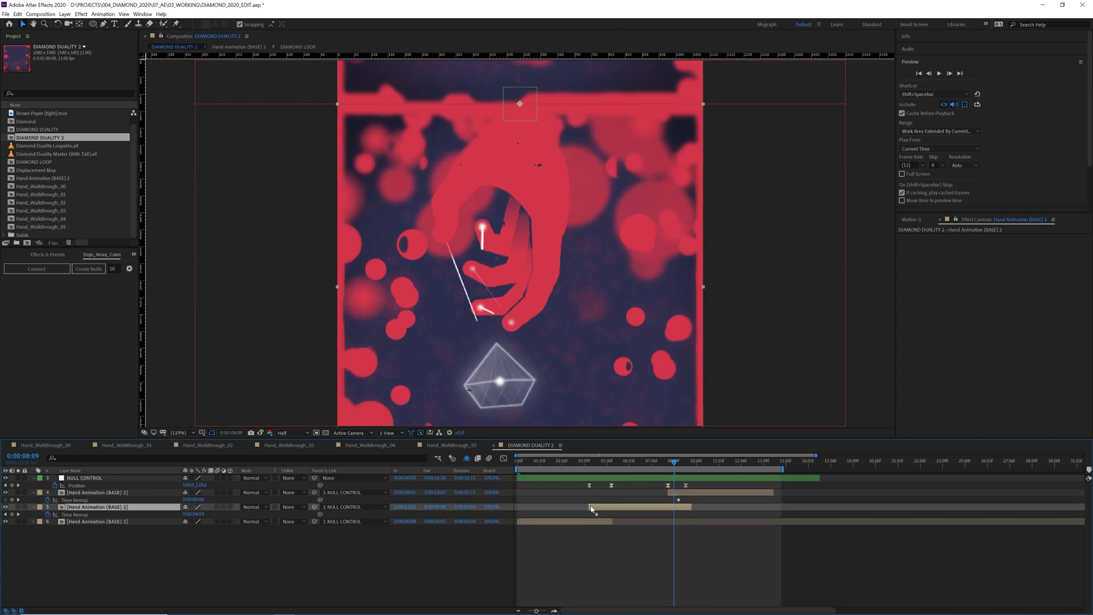
click(577, 461)
key(space)
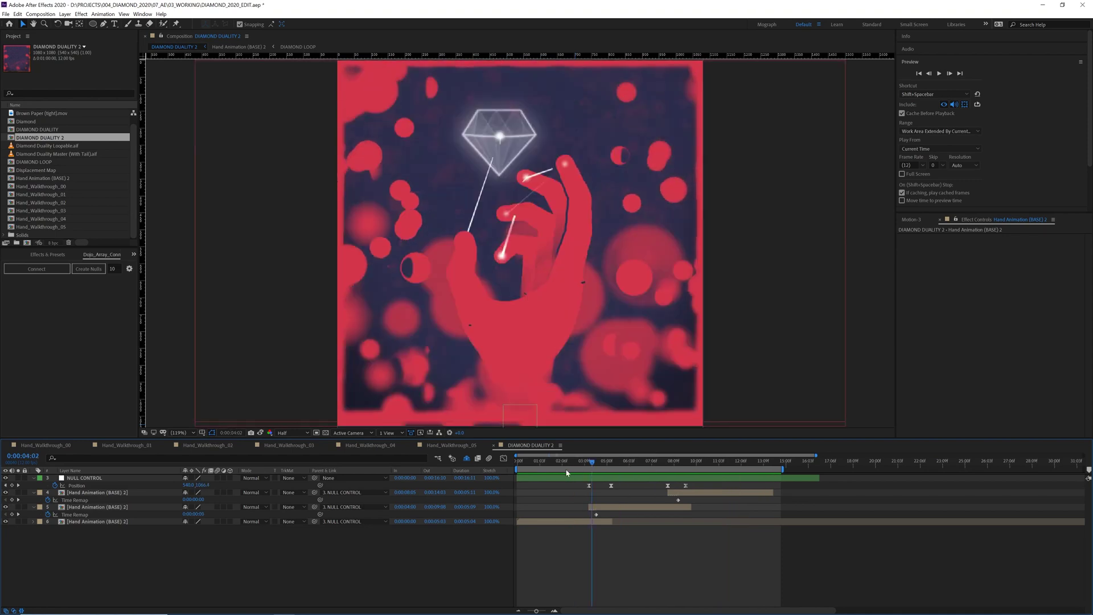
Take a snapshot of frame 0:00:10:01, then go back to 0:00:03:02.
key(space)
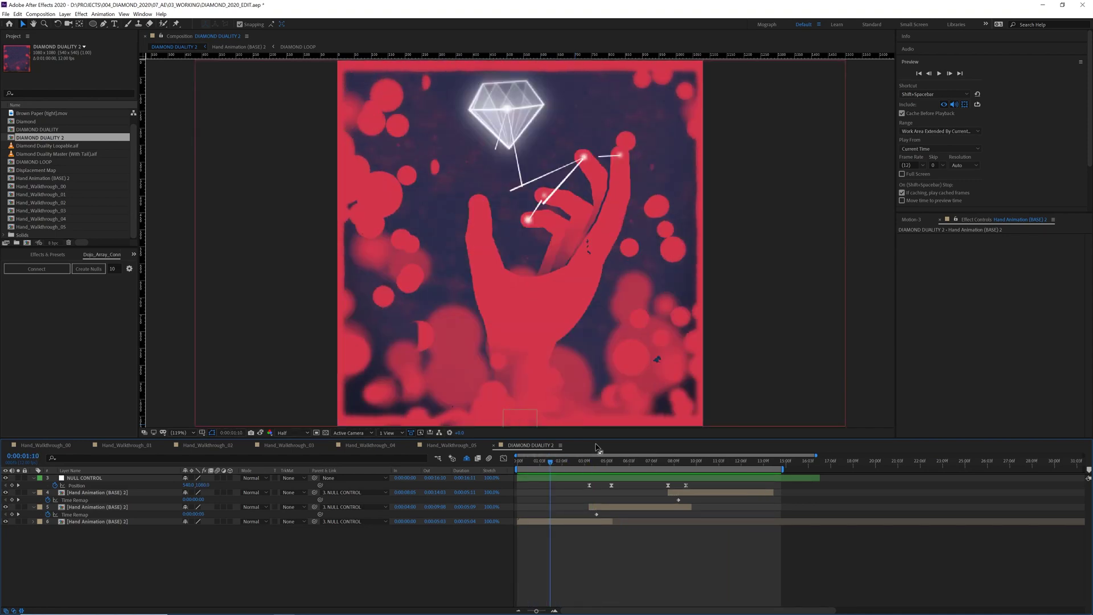
drag(680, 466, 695, 476)
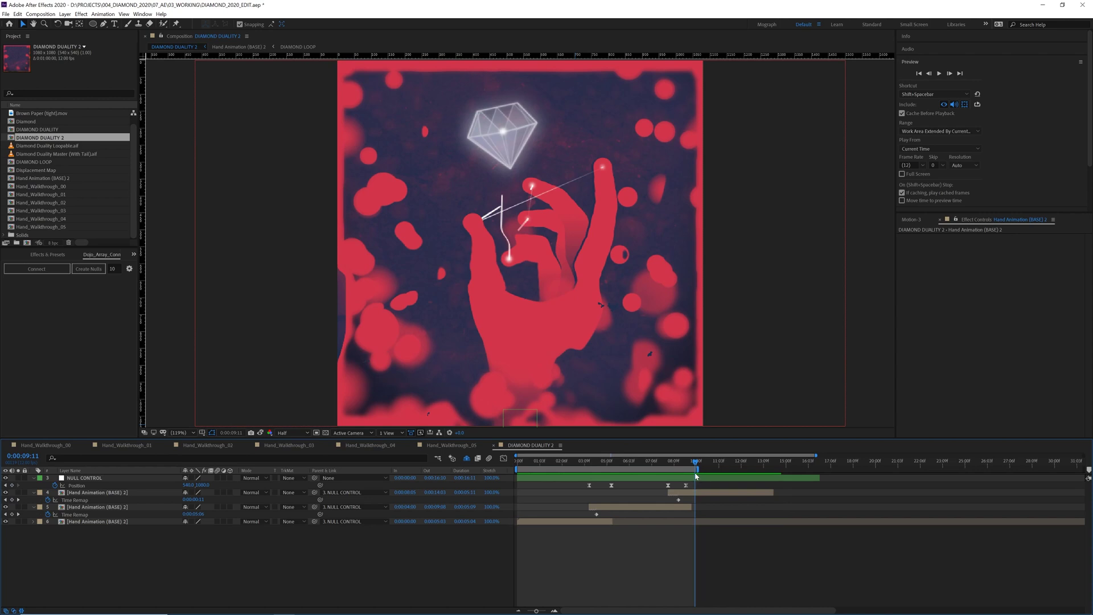
click(251, 433)
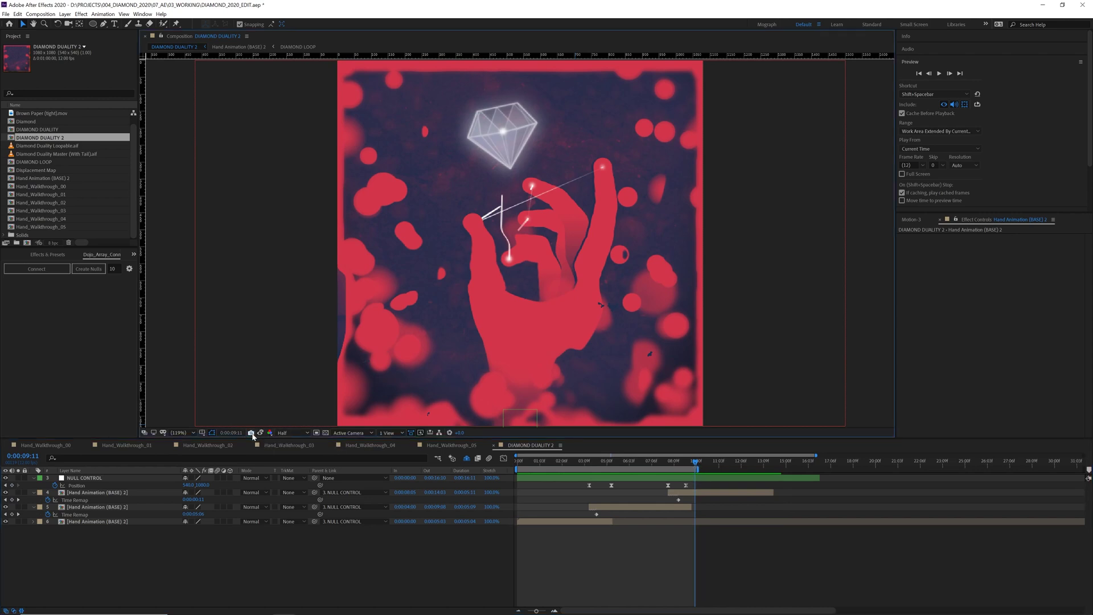
click(578, 463)
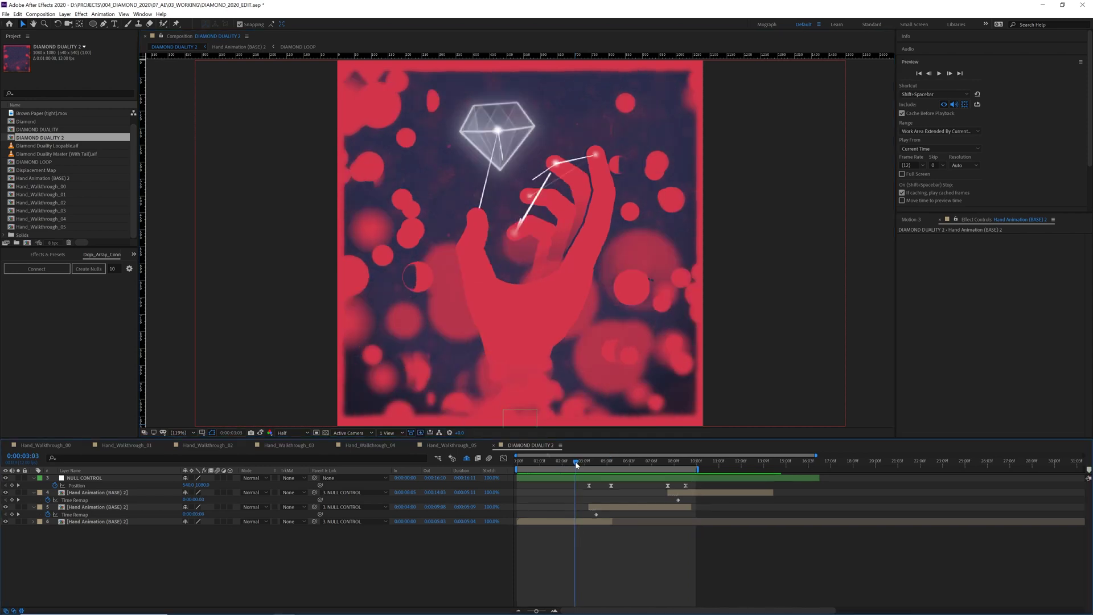
drag(579, 463, 574, 464)
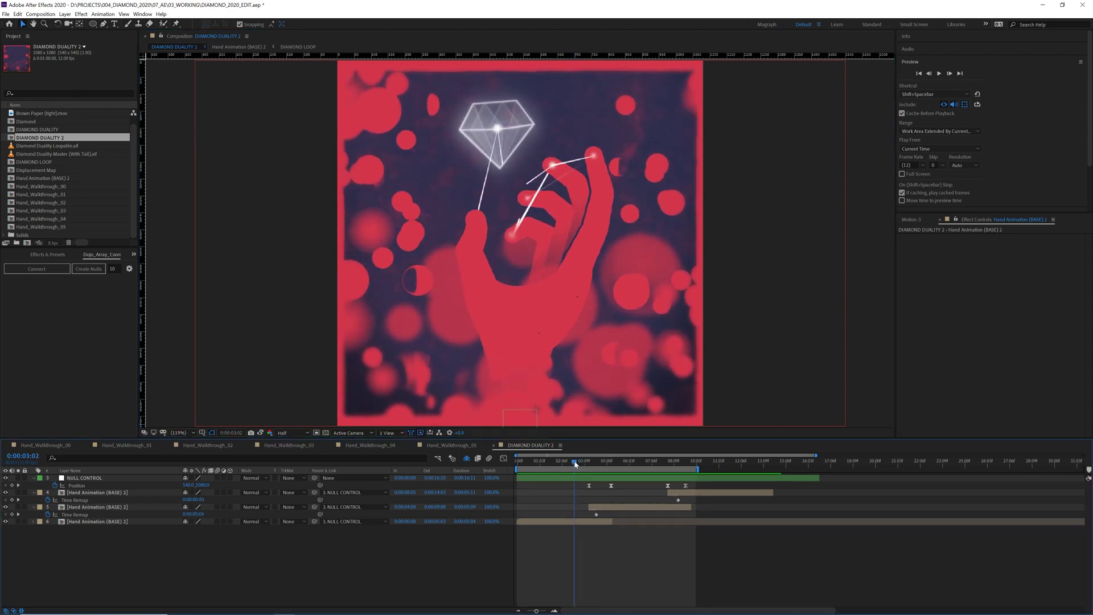
Compare frames 0:00:03:02 and 0:00:03:08 against the stored snapshot.
click(260, 433)
click(260, 433)
click(260, 433)
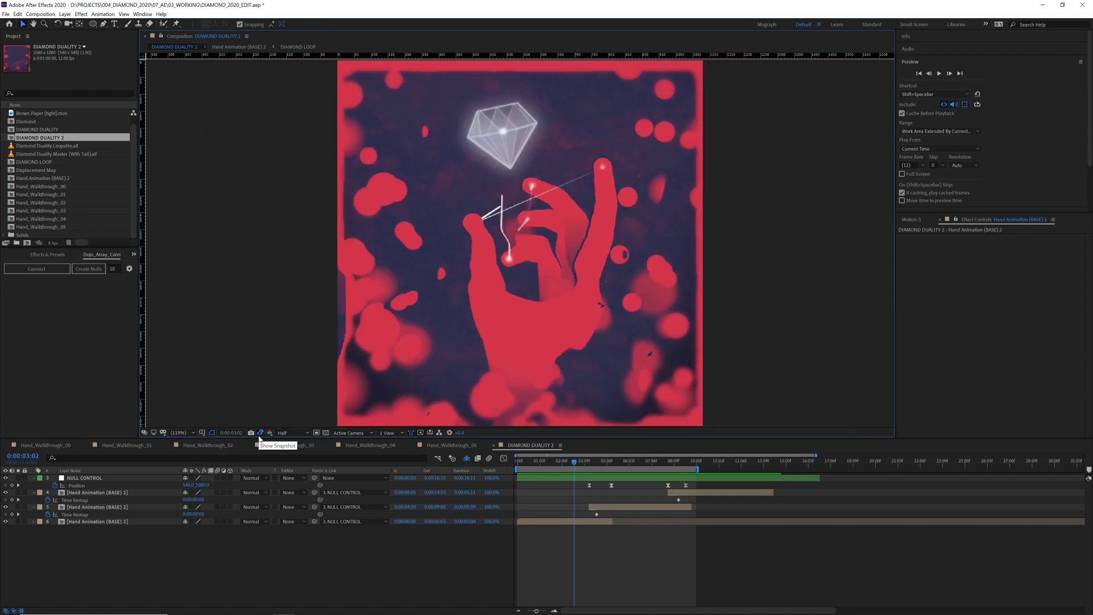
click(260, 433)
click(260, 433)
drag(572, 463, 533, 470)
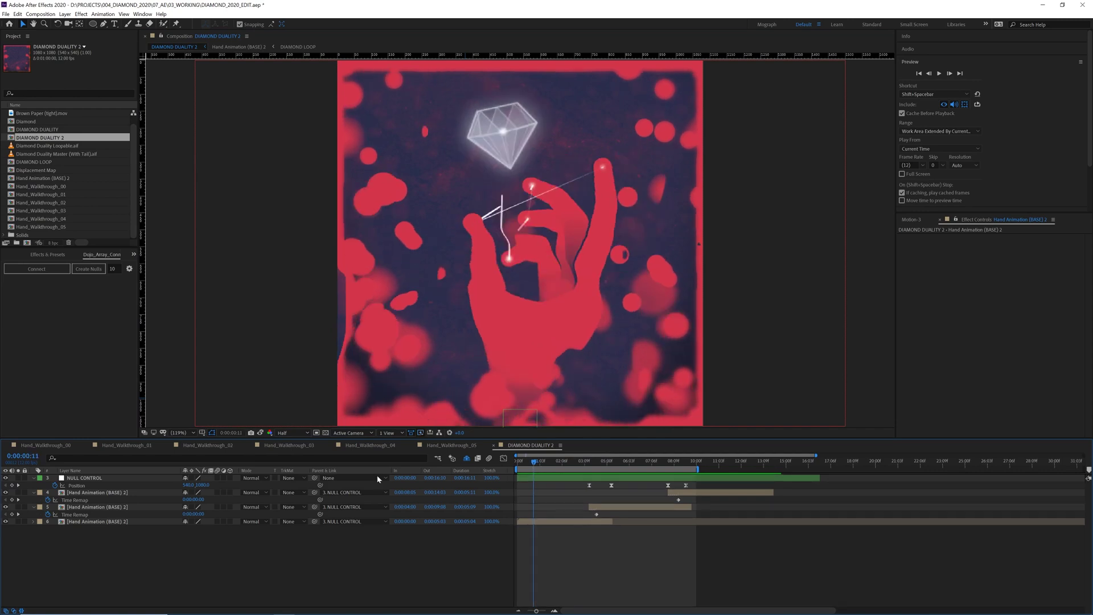
click(260, 431)
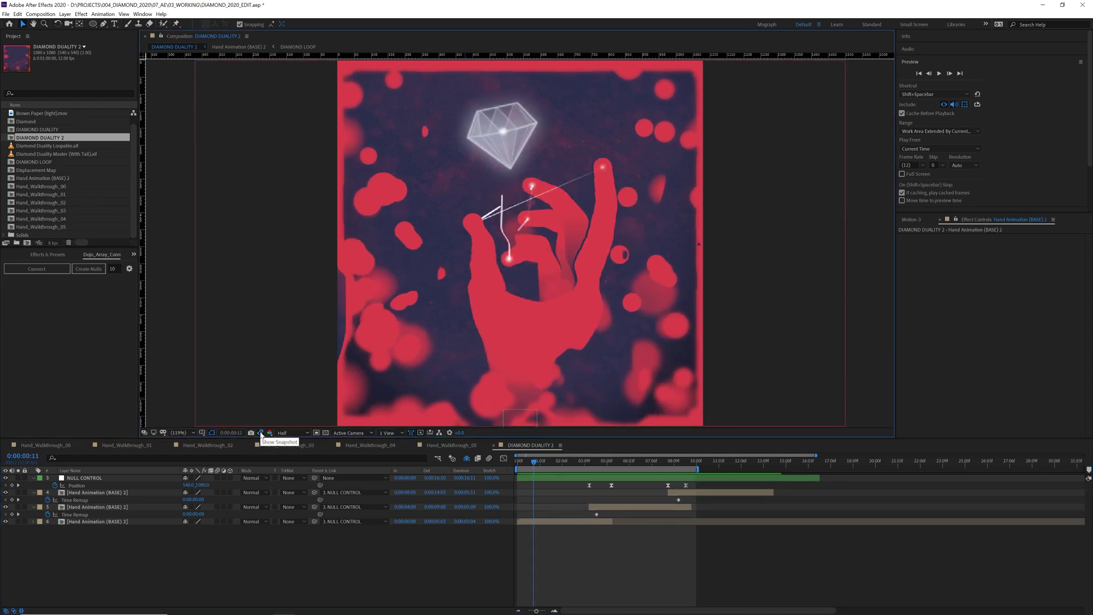
drag(261, 435, 261, 434)
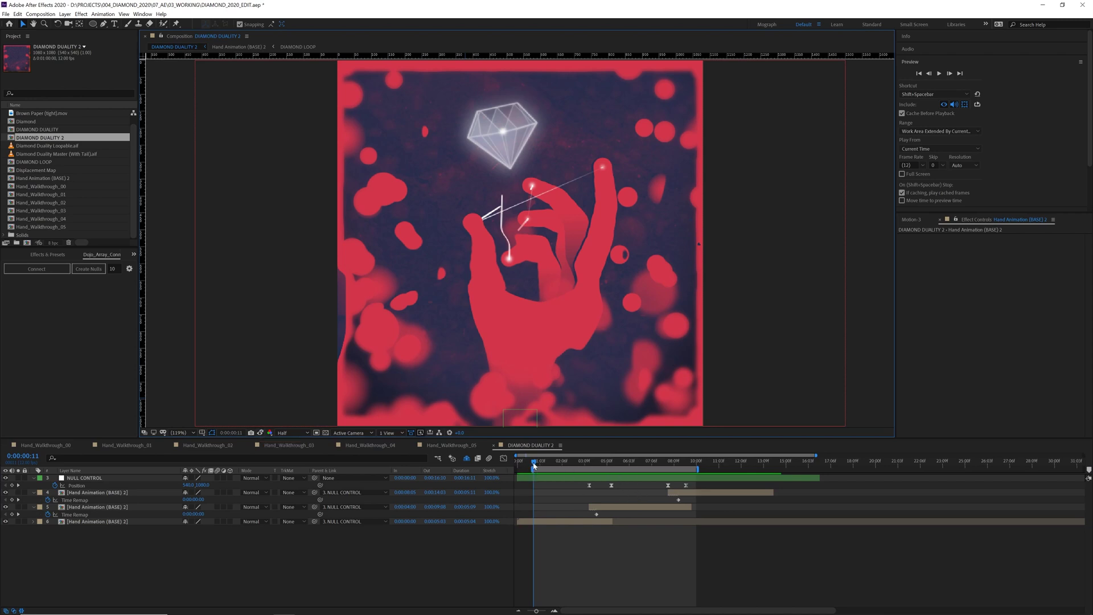
Replay the animation from 0:00:01:01.
click(535, 465)
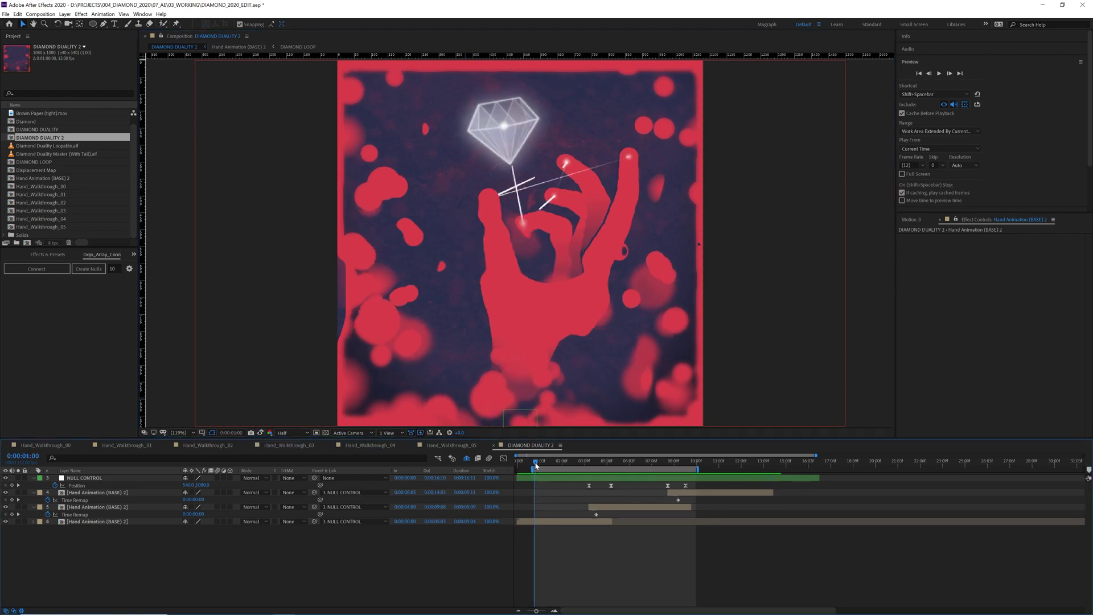
drag(536, 466, 535, 465)
key(space)
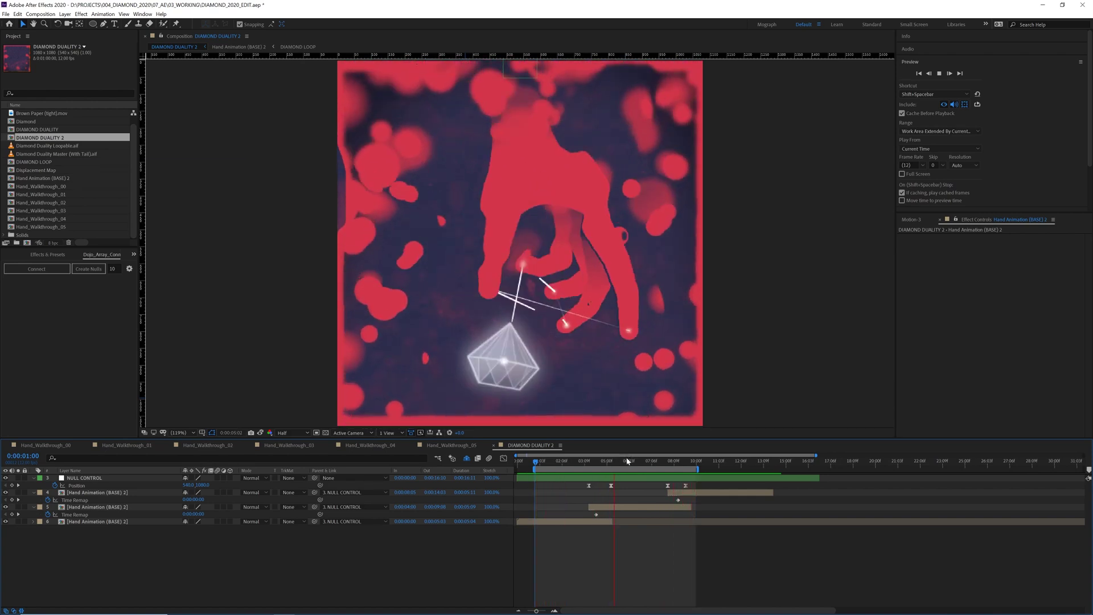
Stop at 0:00:06:03 and select the flipped Hand Animation (BASE) 2 layer.
click(627, 461)
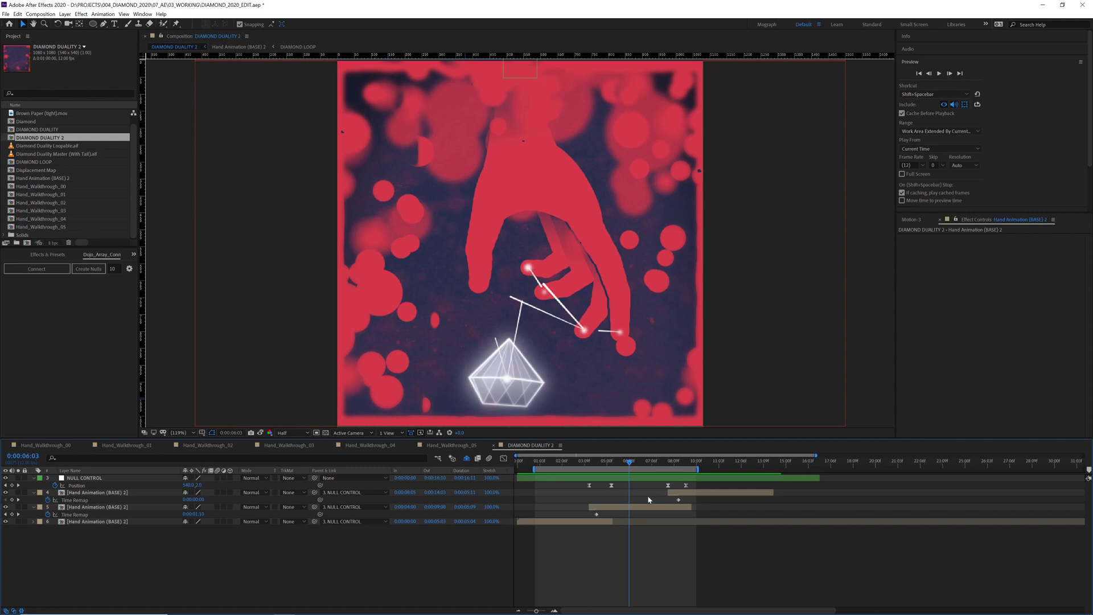
click(633, 507)
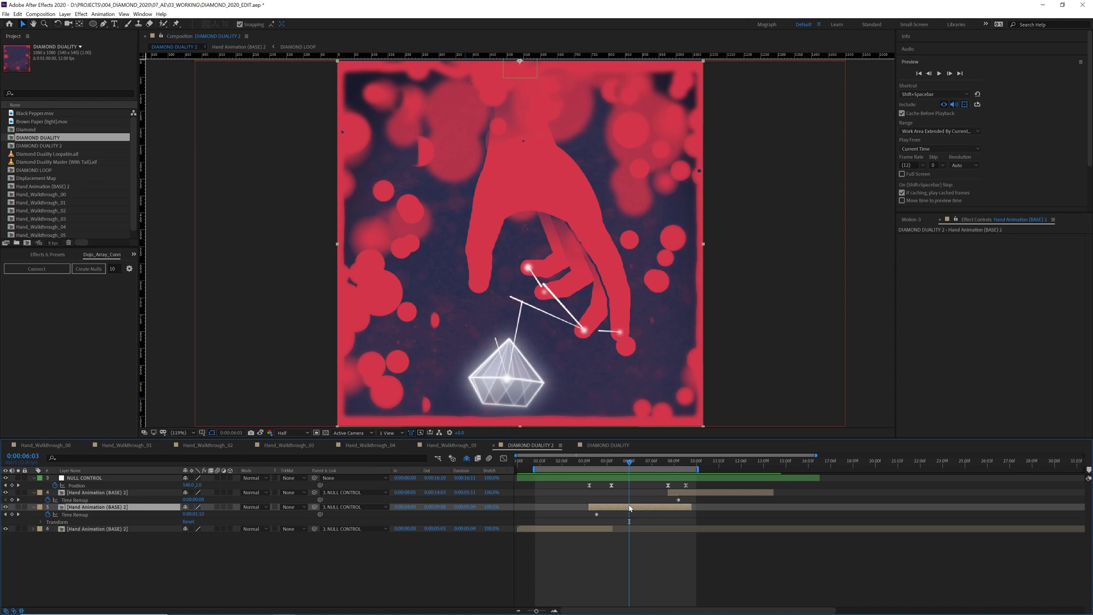
Apply Change to Color, sampling the hand's red and changing Hue, Lightness & Saturation.
key(ctrl+space)
text(change)
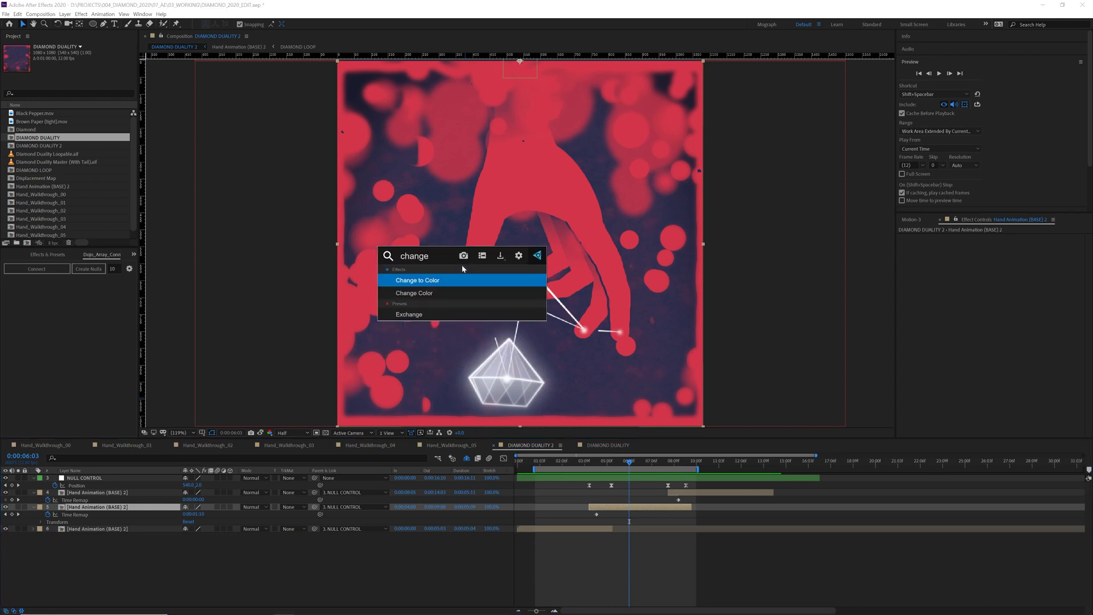
key(Return)
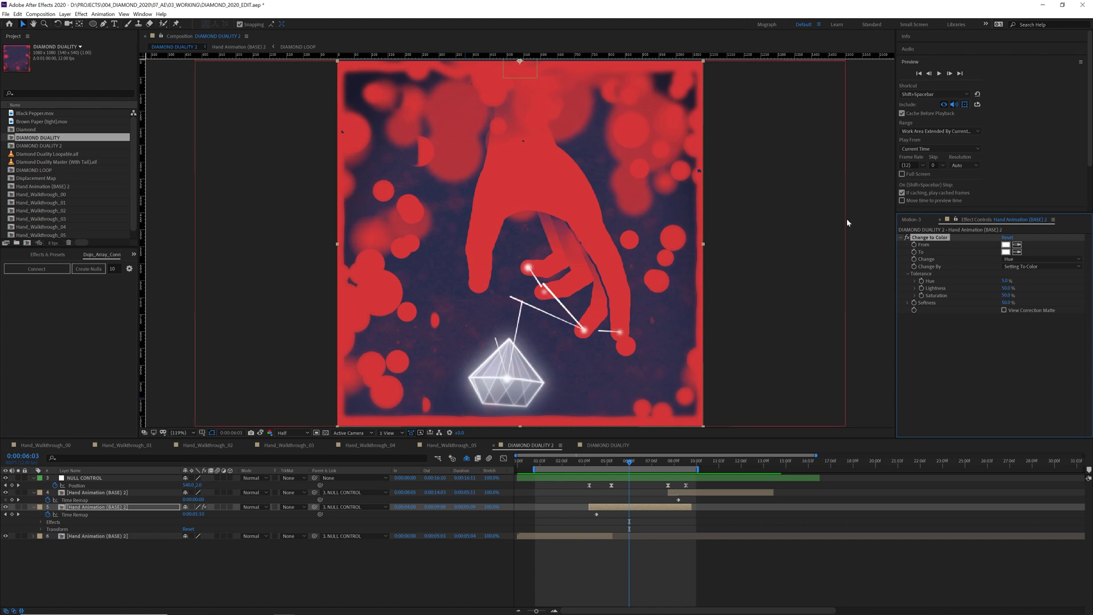
click(1018, 245)
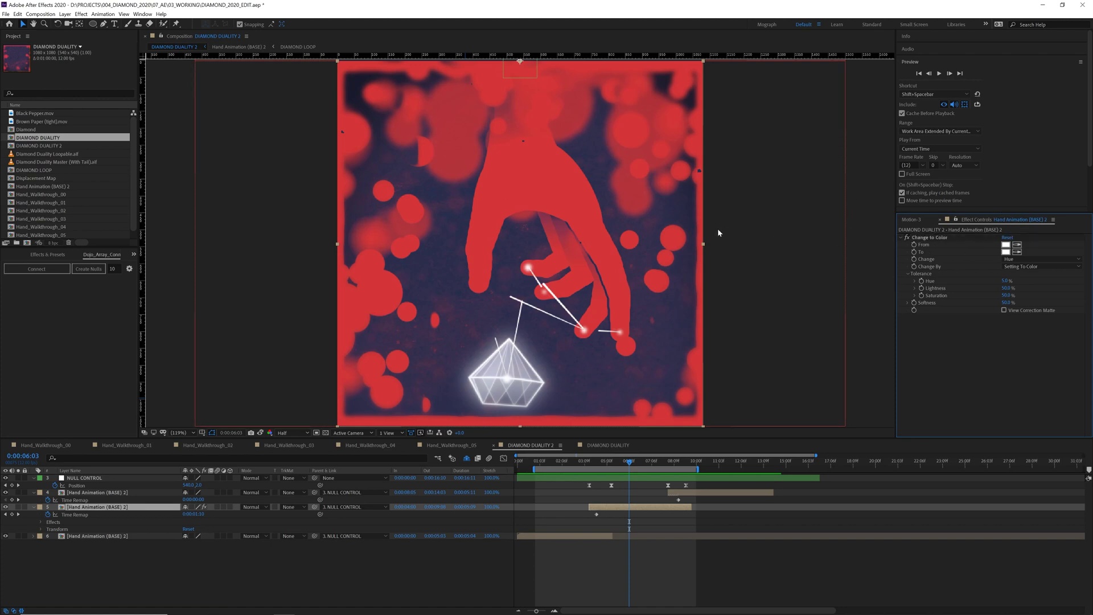
click(1036, 259)
click(1025, 297)
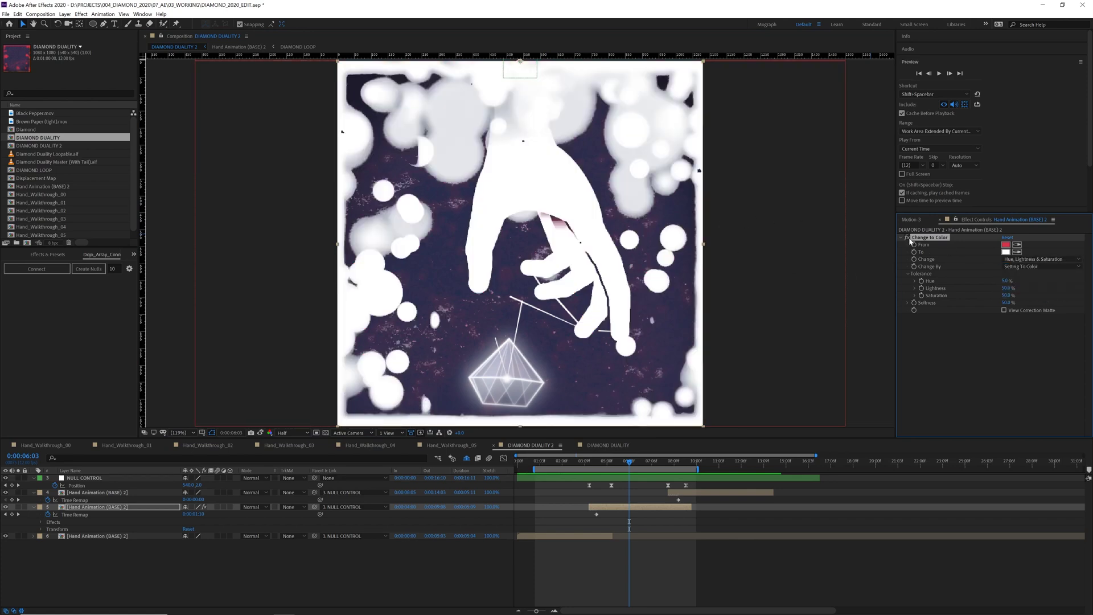
Add an Invert effect to the flipped hand layer and preview.
key(ctrl+space)
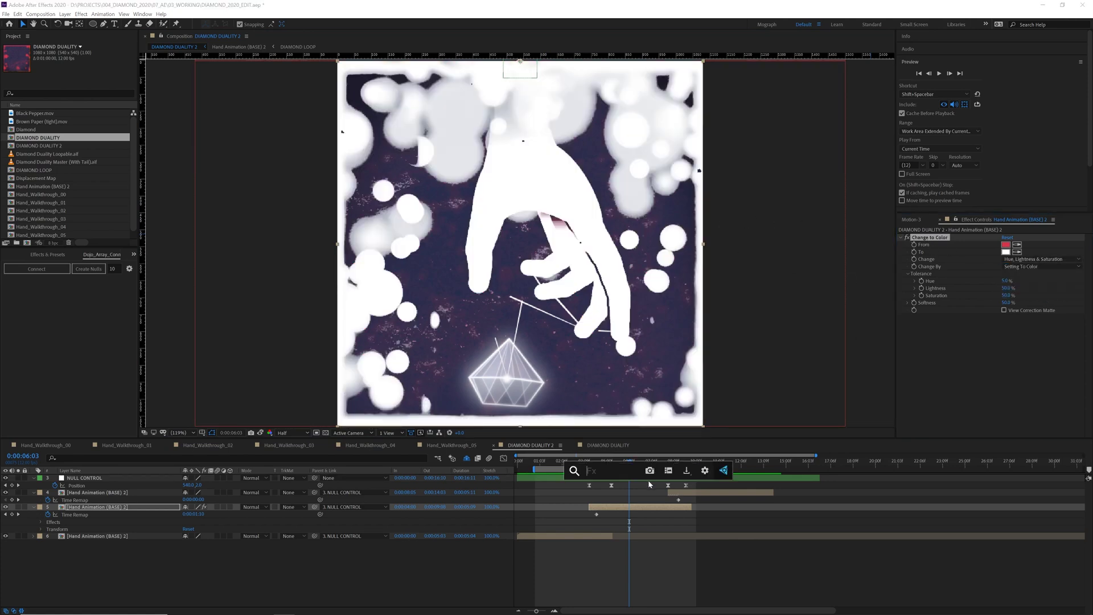
text(invert)
key(Return)
key(space)
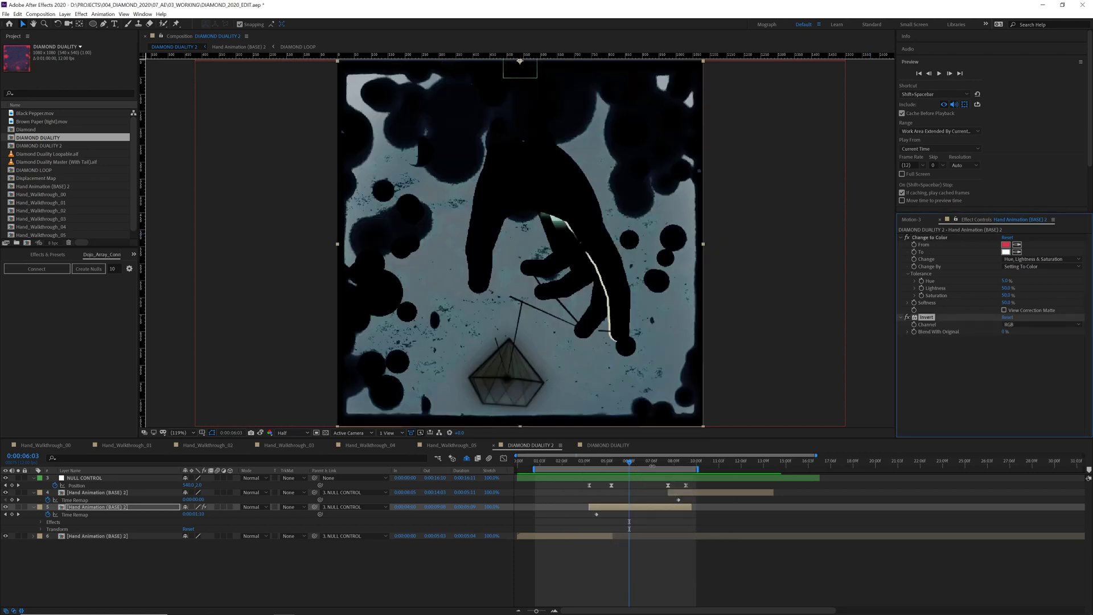
Unhide the shy background, texture and audio layers, then select and deselect BG 2.
click(466, 458)
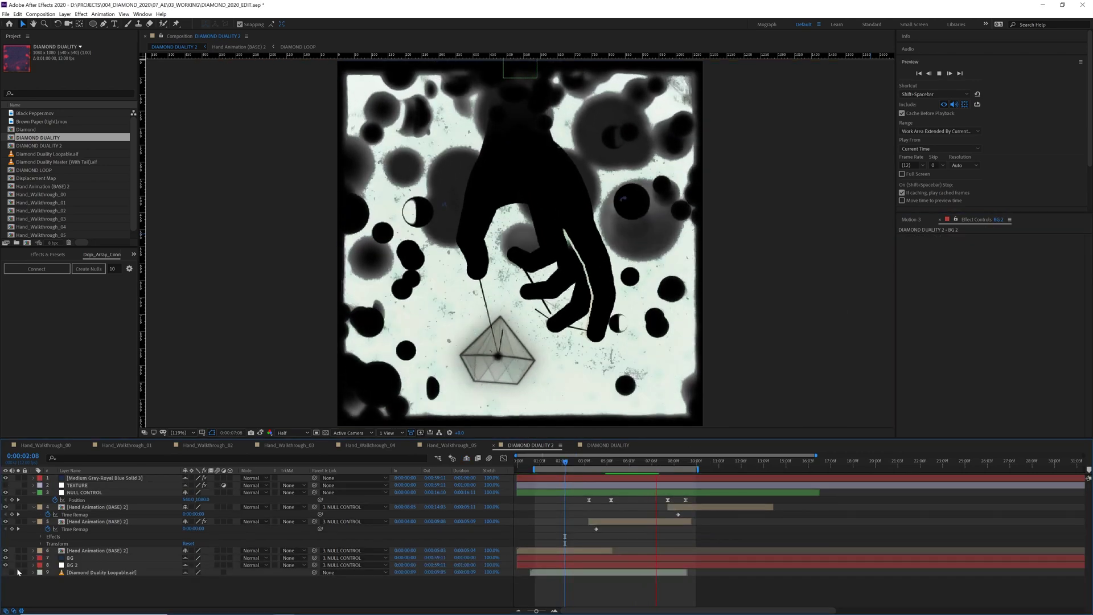
click(80, 565)
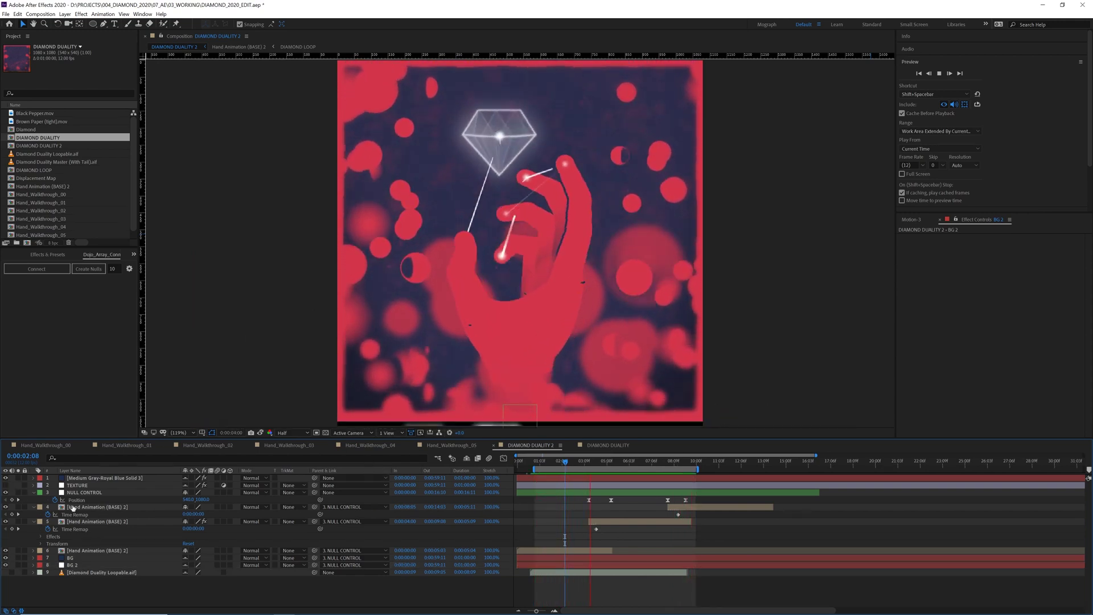
click(7, 486)
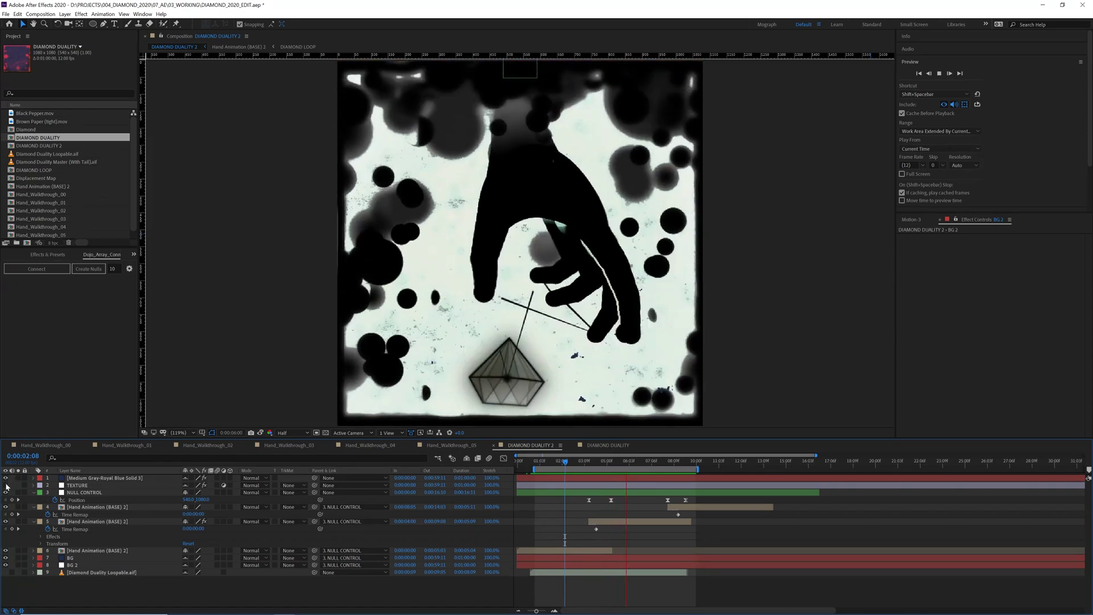